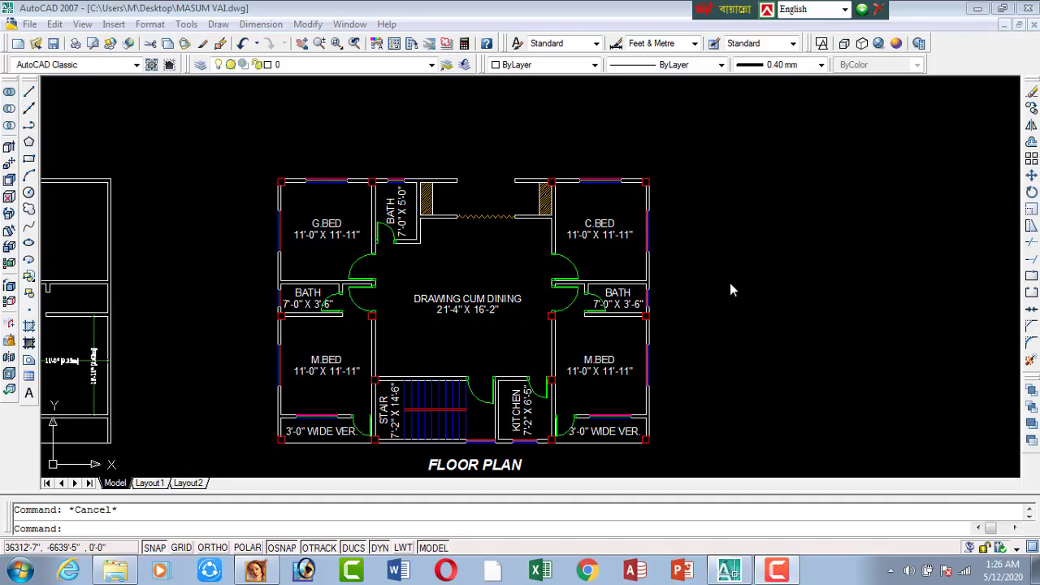
# Look over the FLOOR PLAN and check the layer list, leaving layer 0 current.
pyautogui.scroll(2, 434, 352)
pyautogui.moveTo(434, 352); pyautogui.dragTo(455, 330, button='middle')
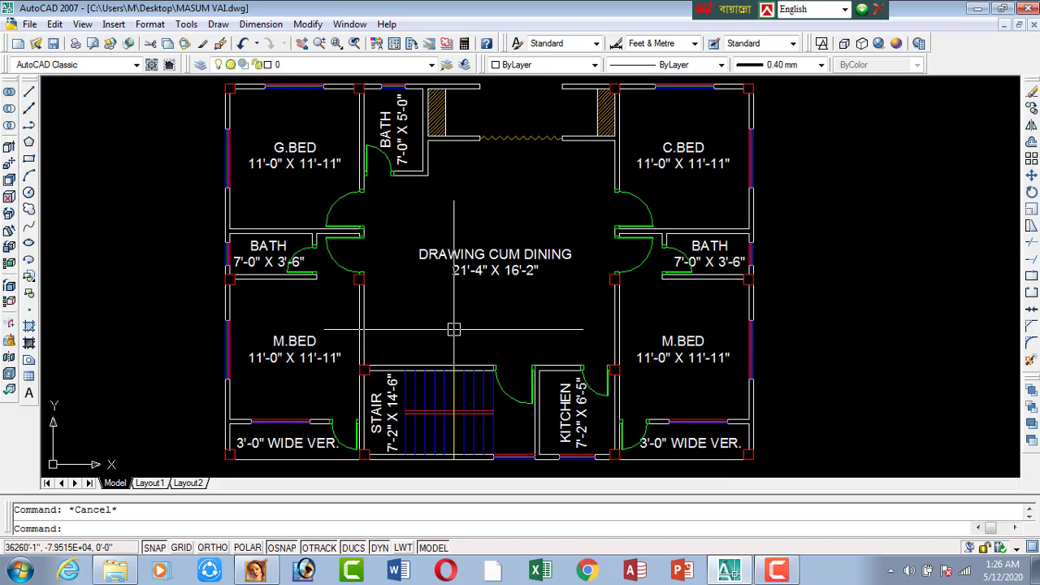
pyautogui.scroll(-3, 452, 321)
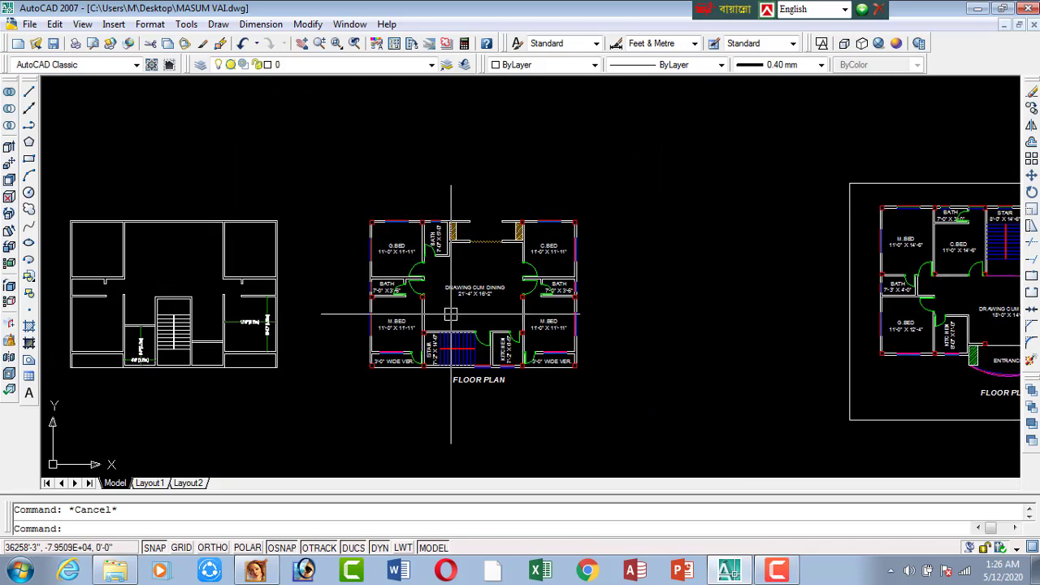
pyautogui.scroll(3, 451, 314)
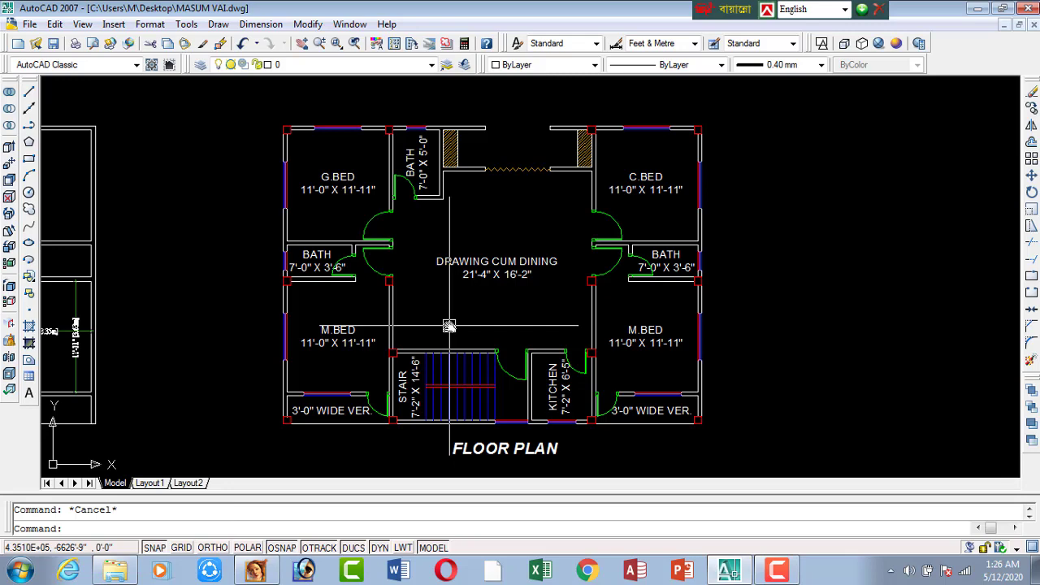
pyautogui.scroll(-3, 387, 203)
pyautogui.scroll(2, 387, 232)
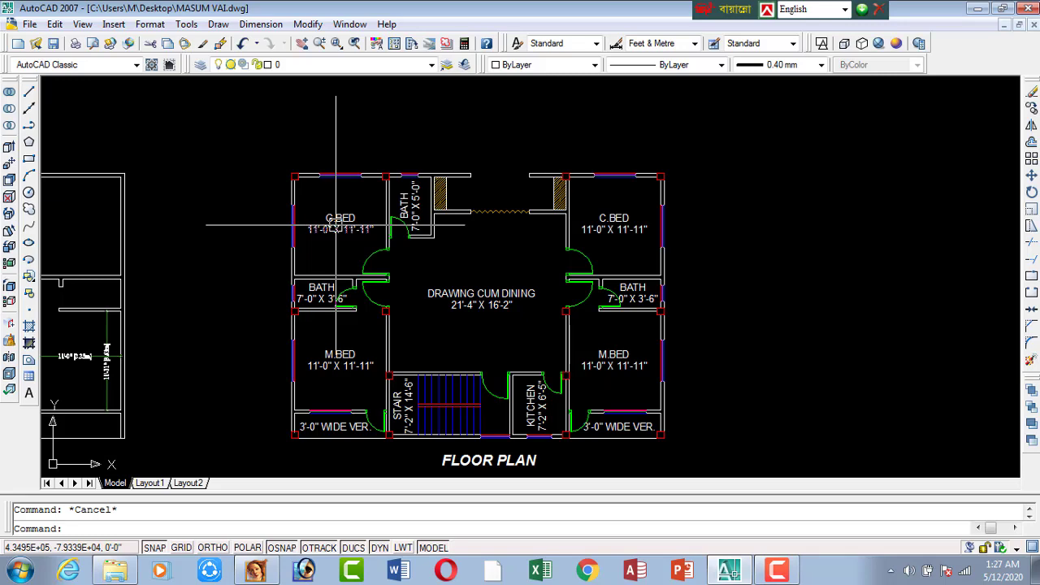
pyautogui.scroll(-3, 457, 278)
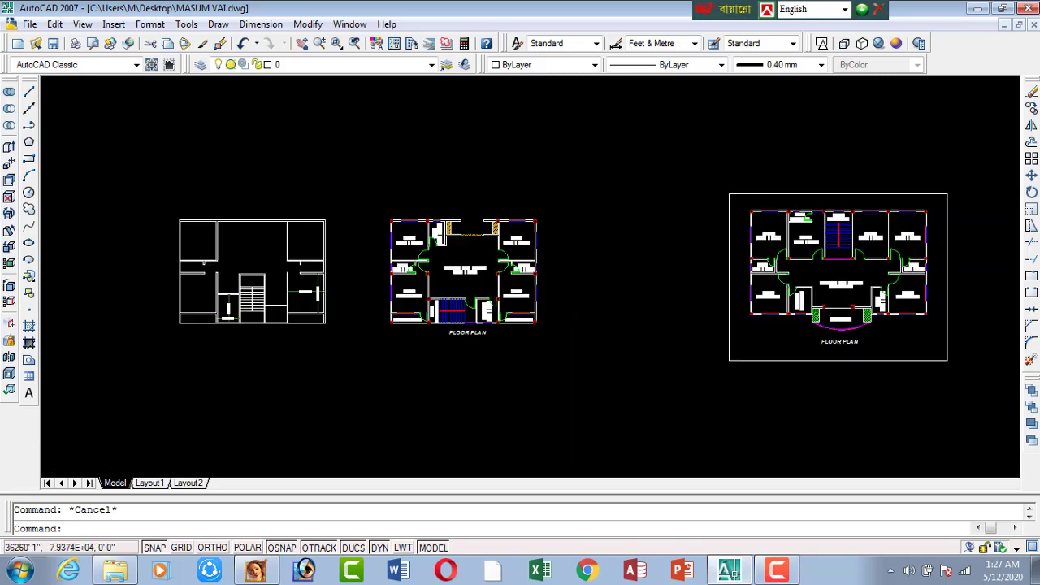
pyautogui.scroll(4, 416, 274)
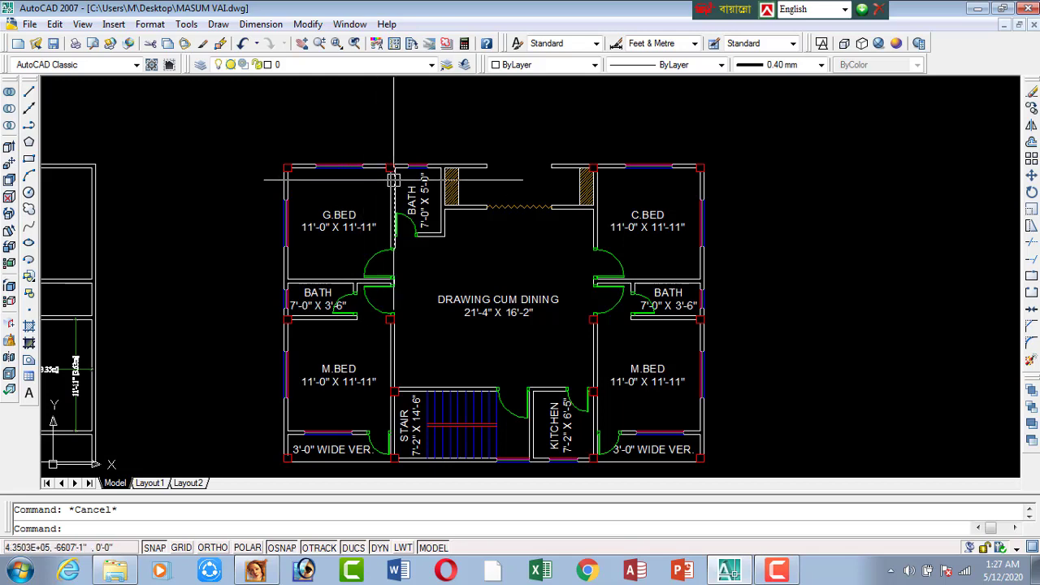
pyautogui.click(313, 65)
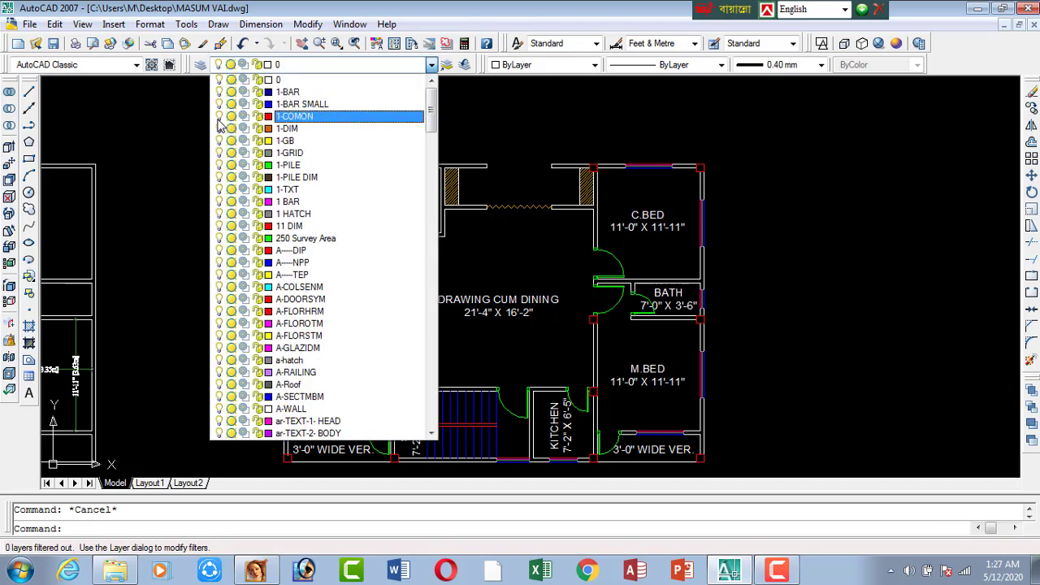
pyautogui.click(168, 171)
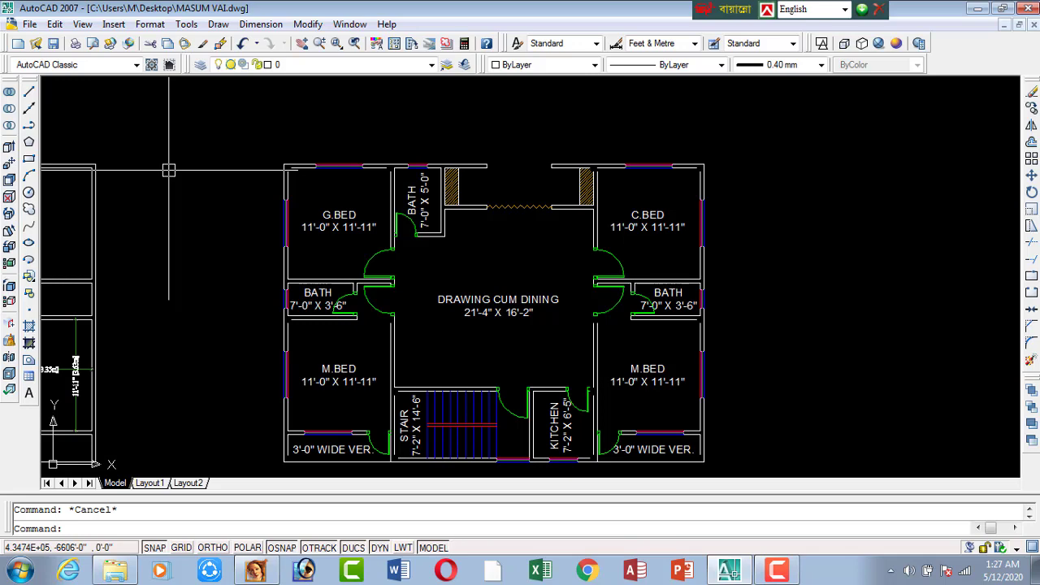
pyautogui.click(324, 65)
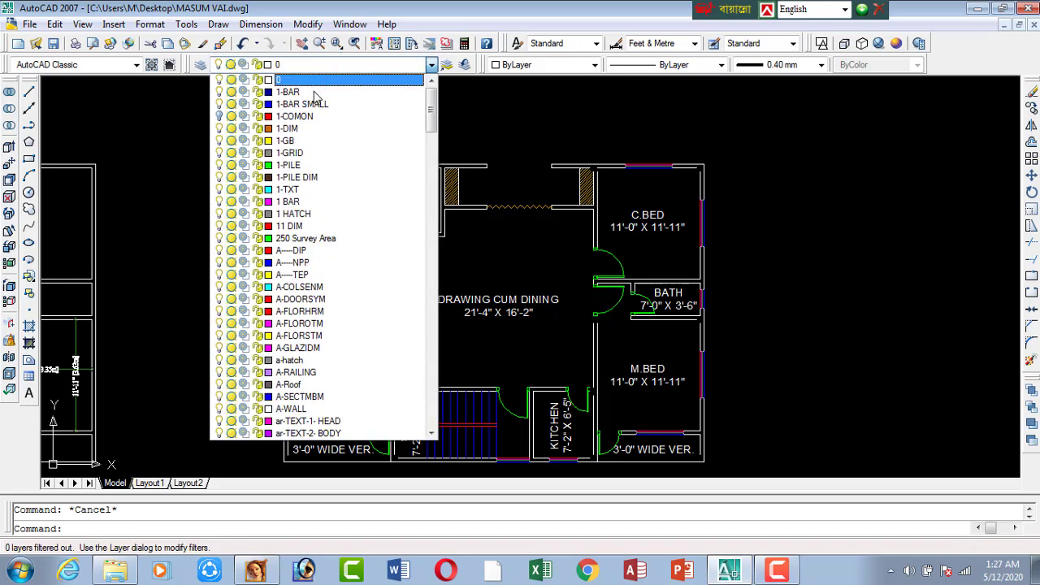
pyautogui.click(224, 185)
# Zoom out and window-select the entire FLOOR PLAN.
pyautogui.scroll(-2, 224, 185)
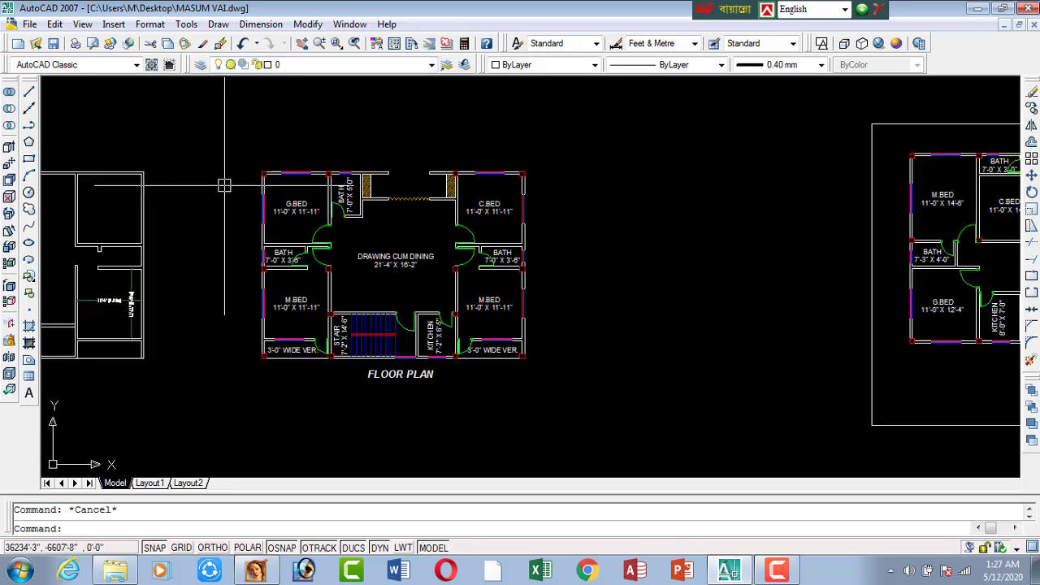
pyautogui.scroll(-3, 225, 185)
pyautogui.click(228, 155)
pyautogui.click(440, 354)
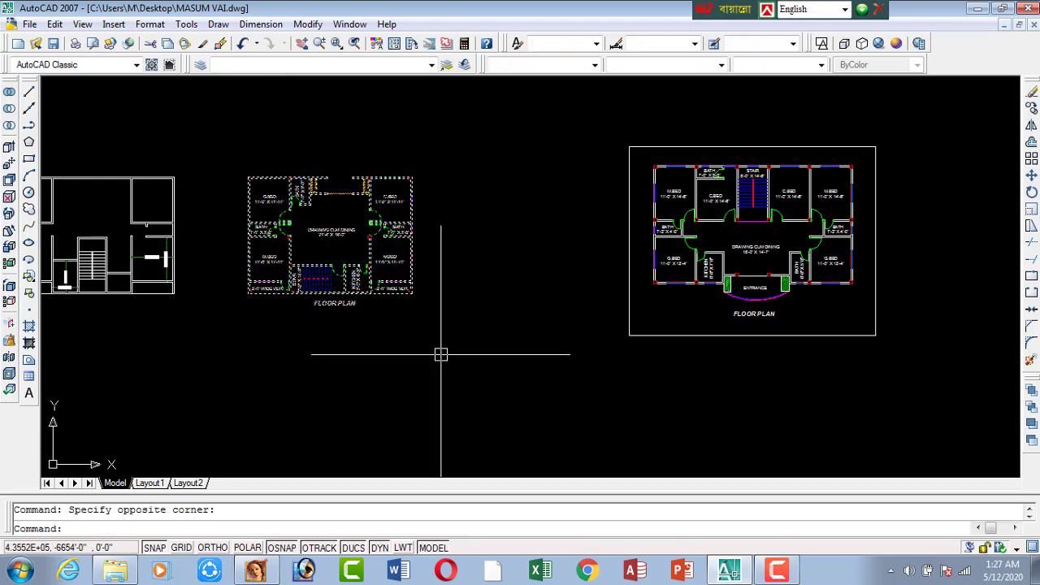
# Copy all 477 objects of the FLOOR PLAN (CO) to a new spot beside the original.
pyautogui.write('co')
pyautogui.press('Return')
pyautogui.click(431, 325)
pyautogui.scroll(-4, 429, 371)
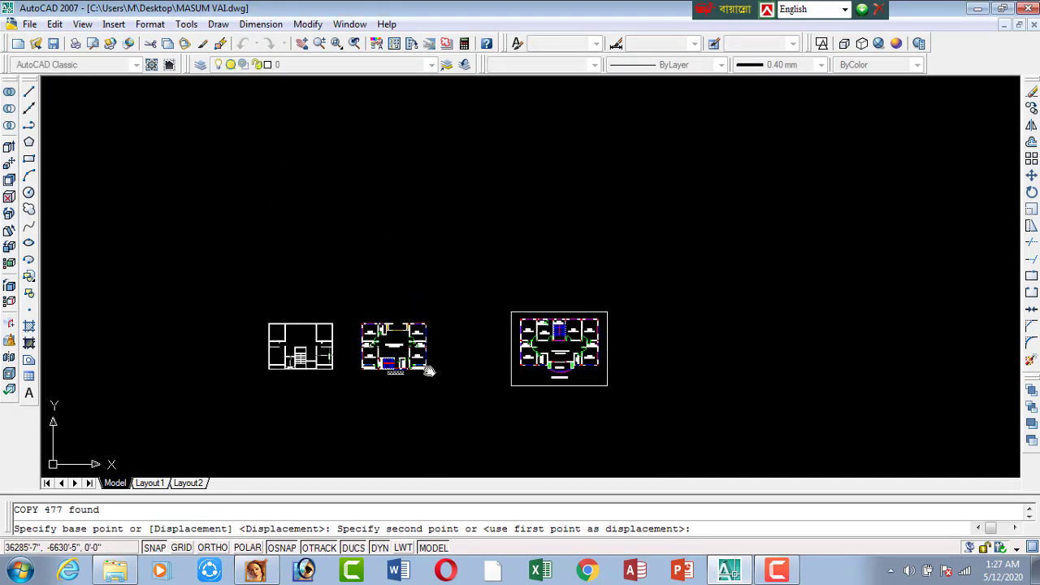
pyautogui.click(416, 284)
pyautogui.press('Escape')
pyautogui.scroll(5, 389, 243)
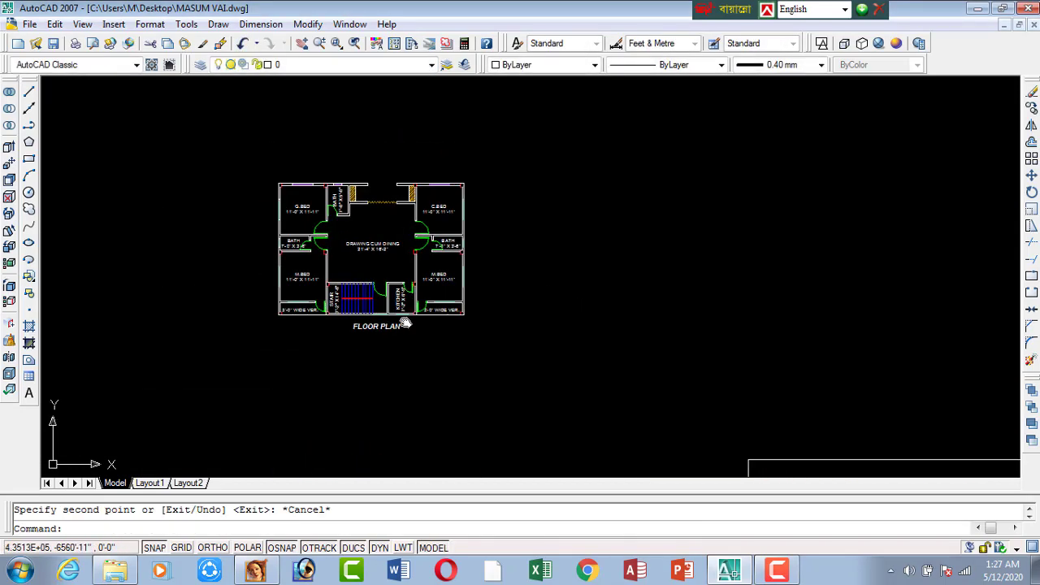
pyautogui.click(301, 65)
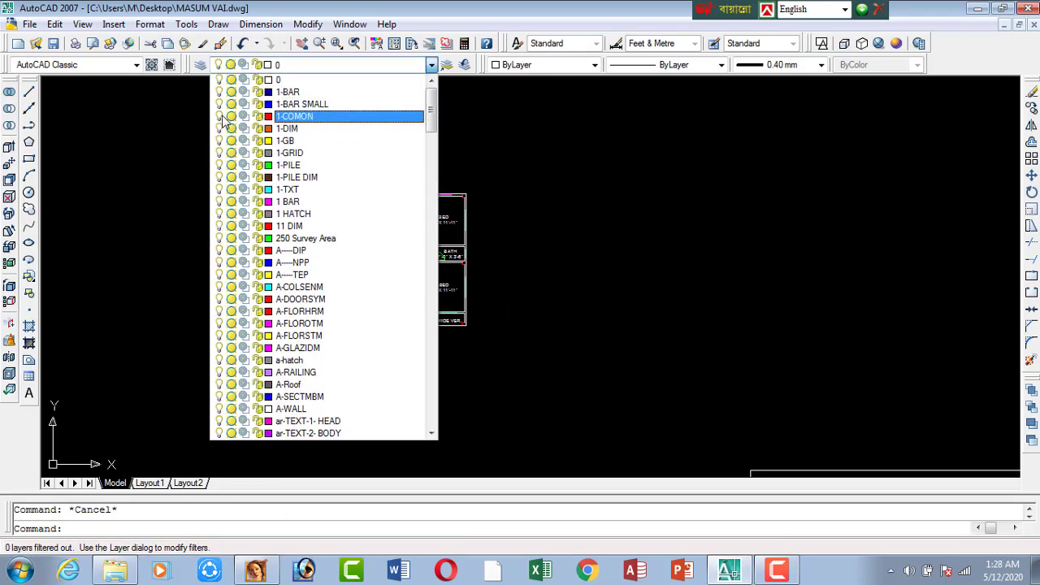
# Hide layer 1-COMON and erase the walls, doors and text of the copied plan.
pyautogui.click(167, 162)
pyautogui.scroll(-3, 418, 267)
pyautogui.scroll(1, 418, 268)
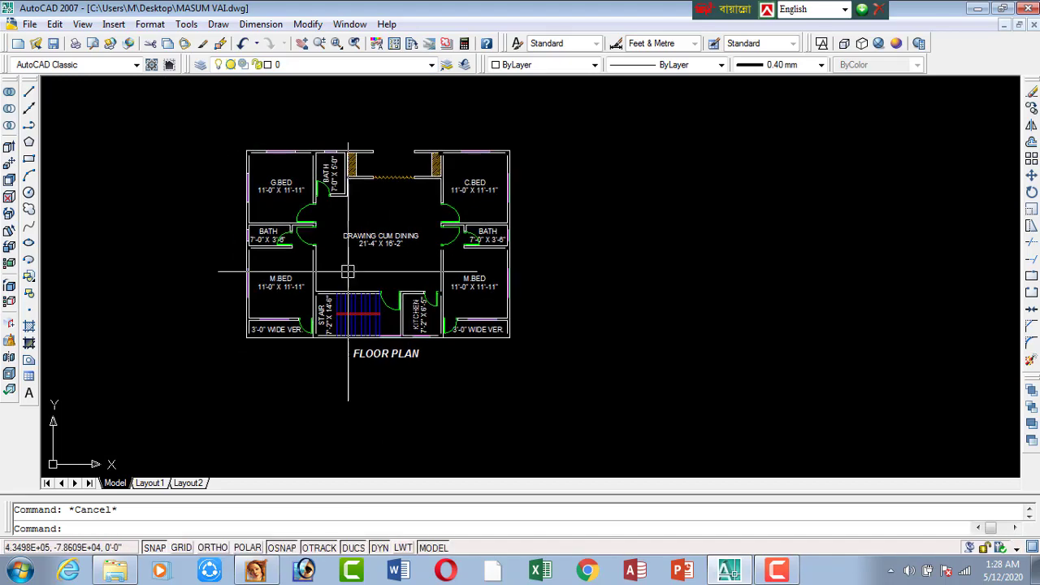
pyautogui.click(220, 127)
pyautogui.click(598, 394)
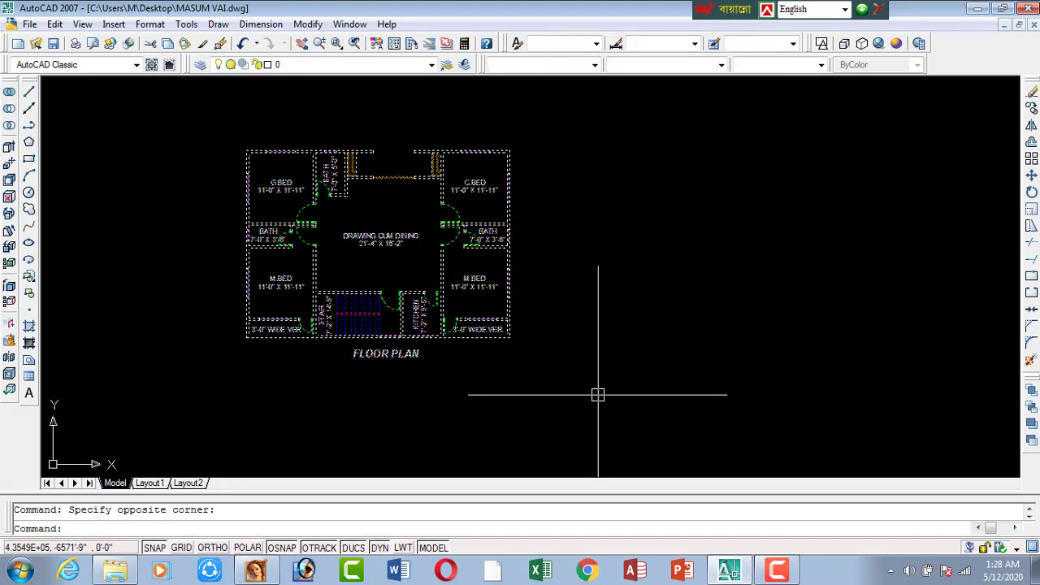
pyautogui.press('Delete')
pyautogui.press('Escape')
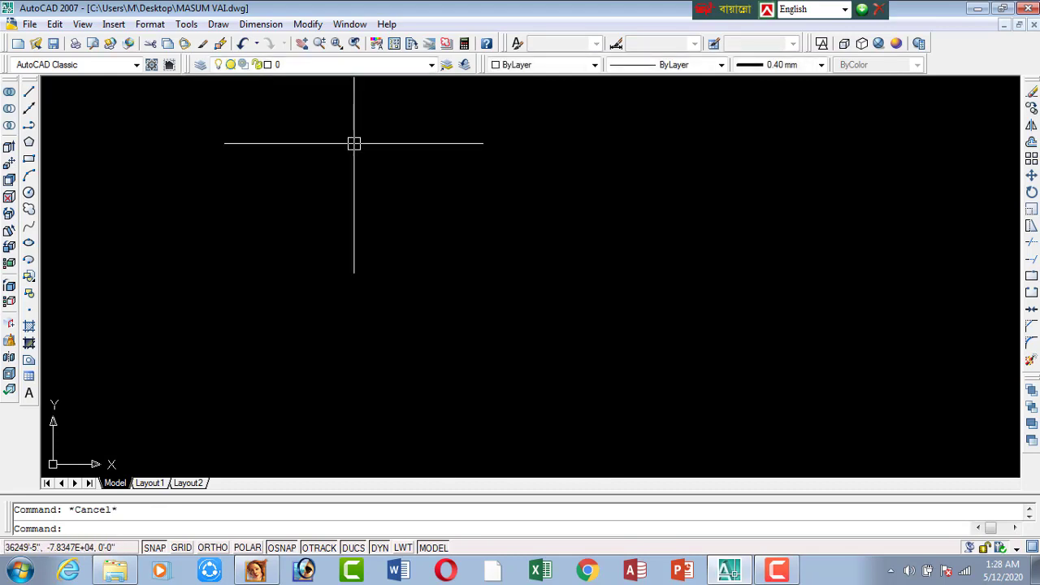
# Turn the 1-COMON column layer back on so only the column squares remain.
pyautogui.click(344, 65)
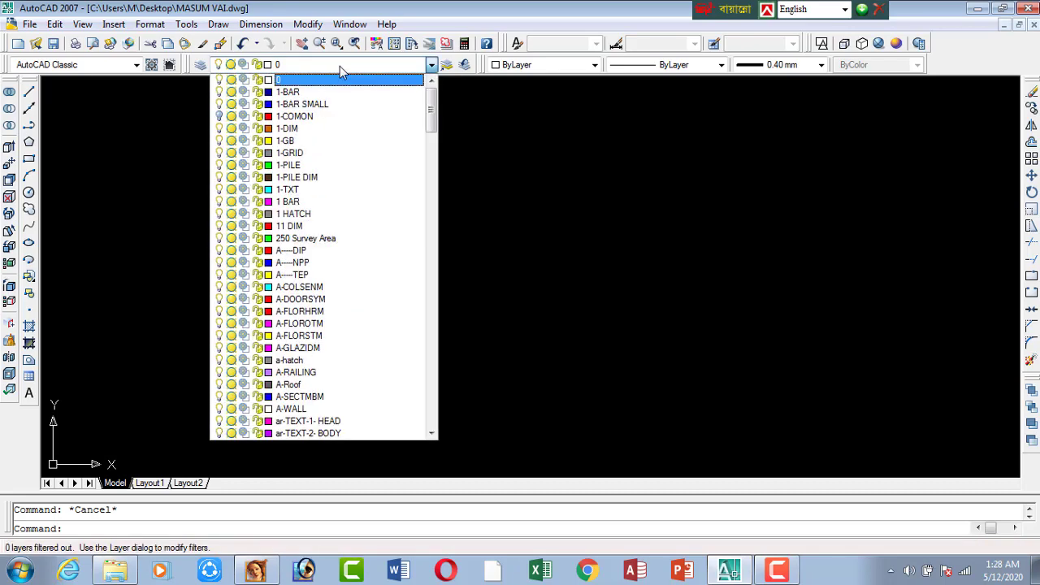
pyautogui.click(217, 120)
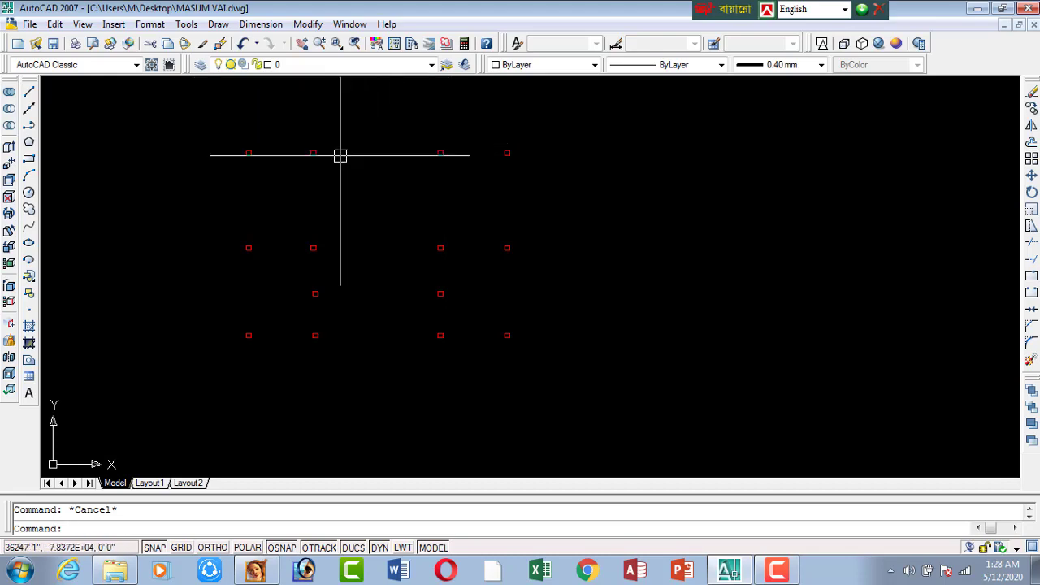
pyautogui.scroll(3, 252, 155)
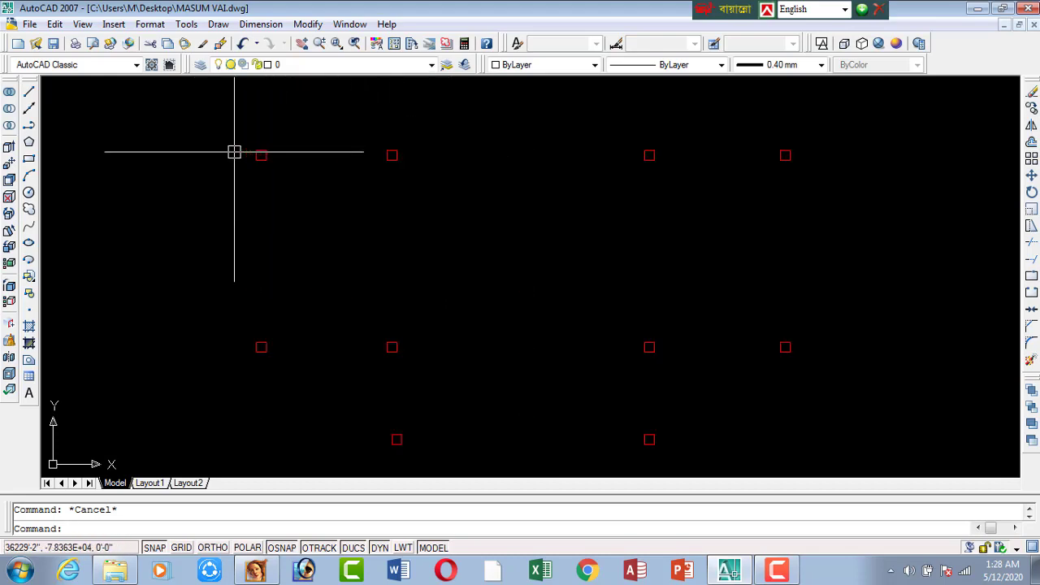
pyautogui.scroll(2, 260, 178)
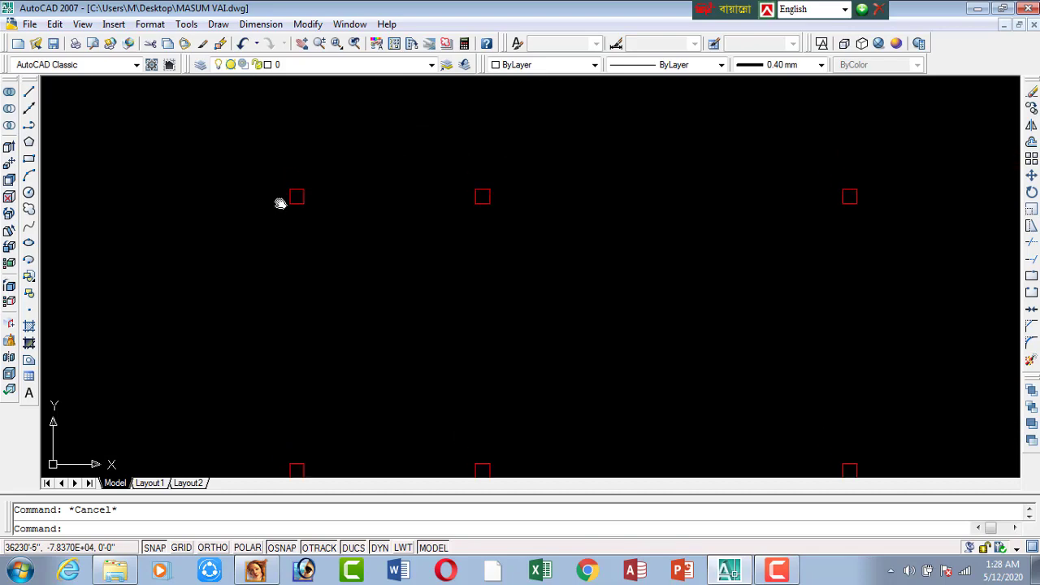
# Make FOOTING_SCH the current layer.
pyautogui.click(318, 67)
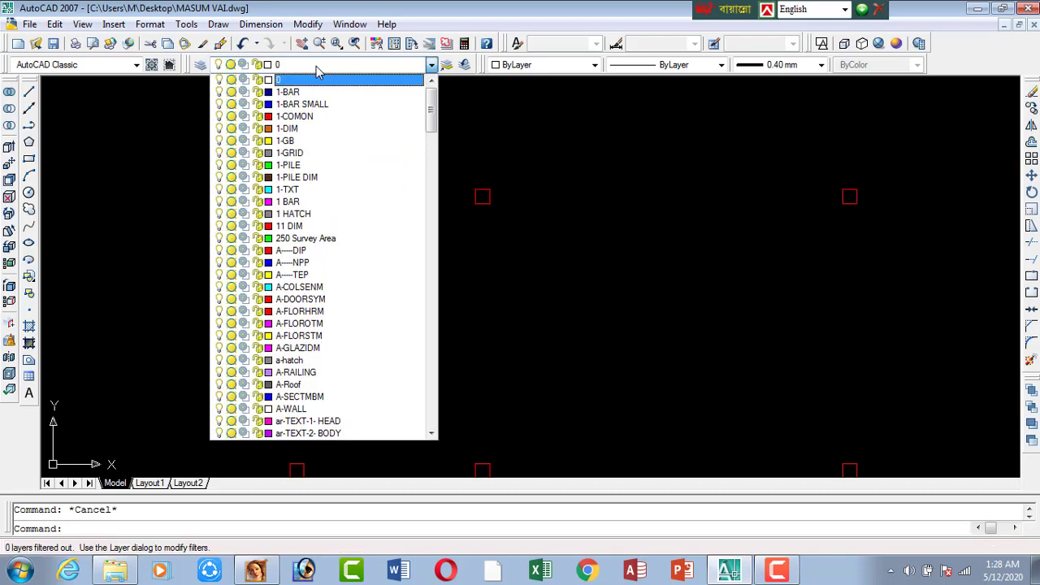
pyautogui.press('f')
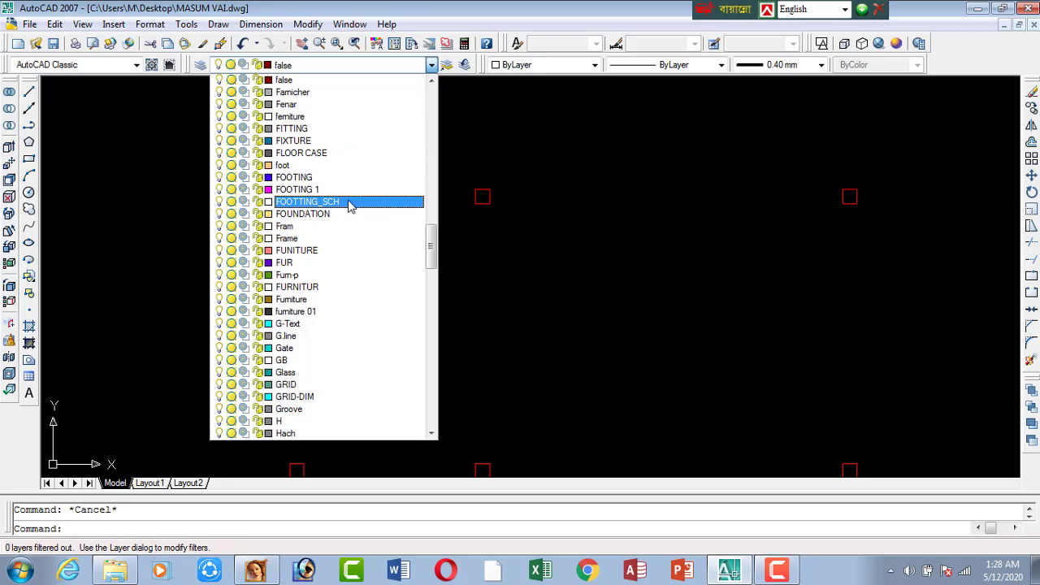
pyautogui.click(353, 202)
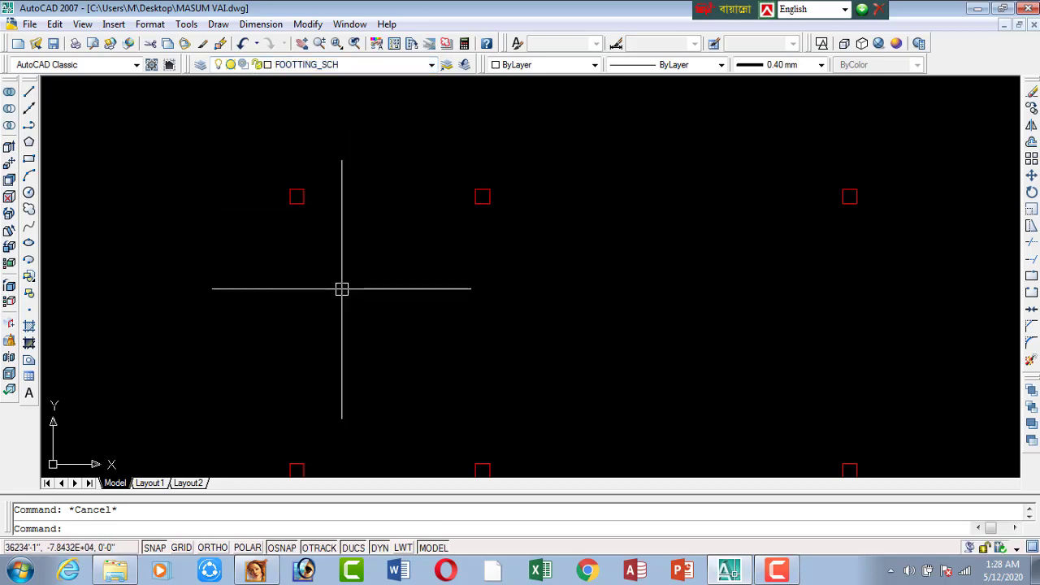
# Offset the top-left column square outward by 2 to form a footing outline.
pyautogui.write('o')
pyautogui.press('Return')
pyautogui.write('2')
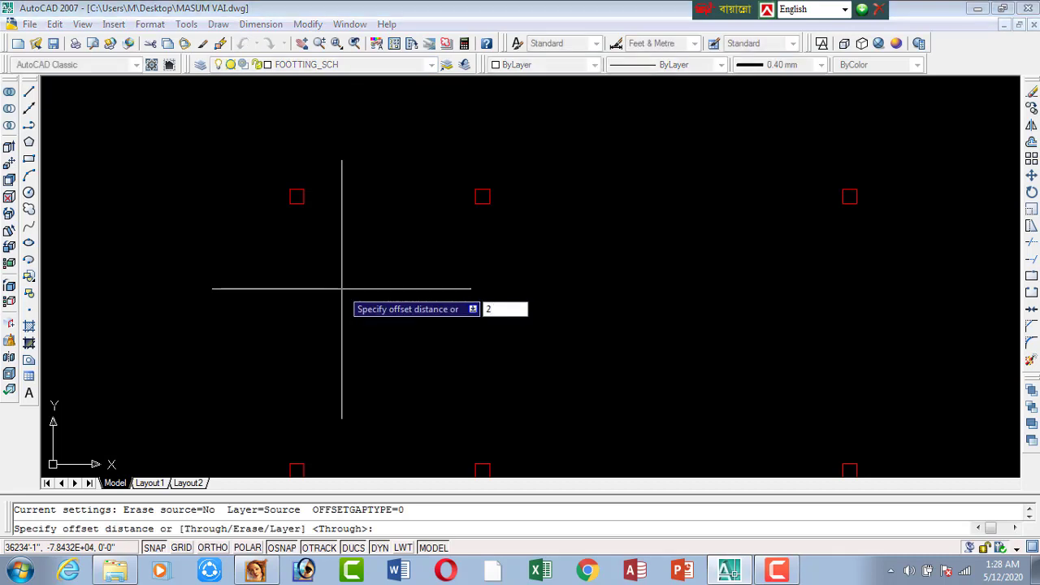
pyautogui.press('Return')
pyautogui.click(291, 197)
pyautogui.click(316, 210)
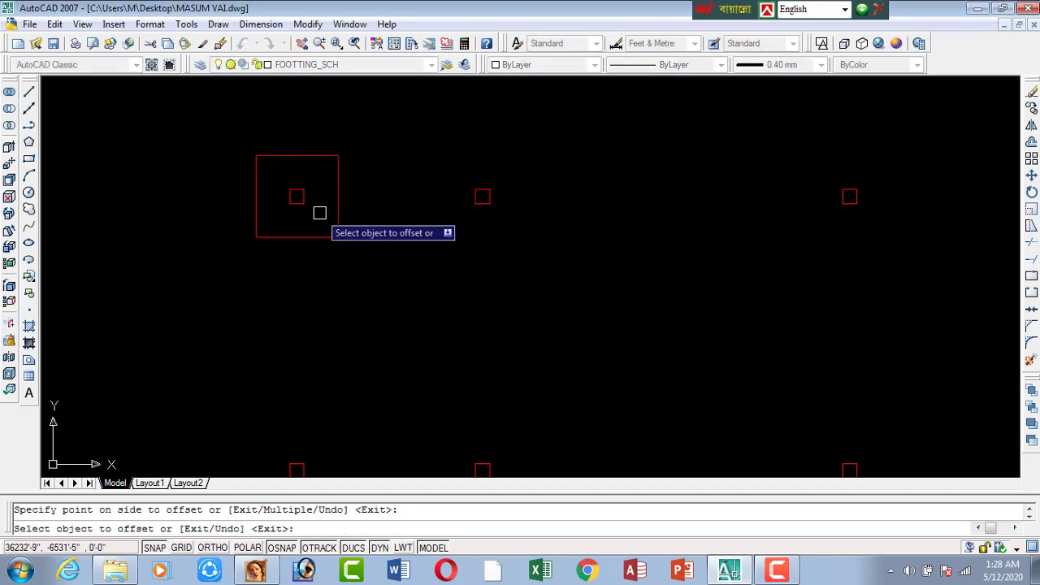
pyautogui.press('Escape')
# Move the new footing outline onto layer FOOTING 1 so it turns magenta.
pyautogui.click(324, 155)
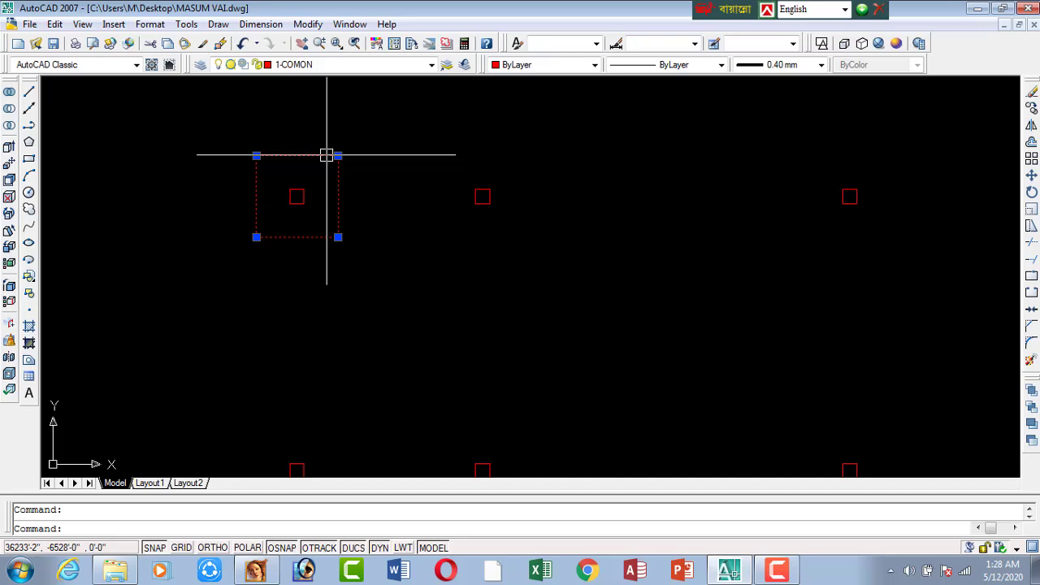
pyautogui.click(320, 65)
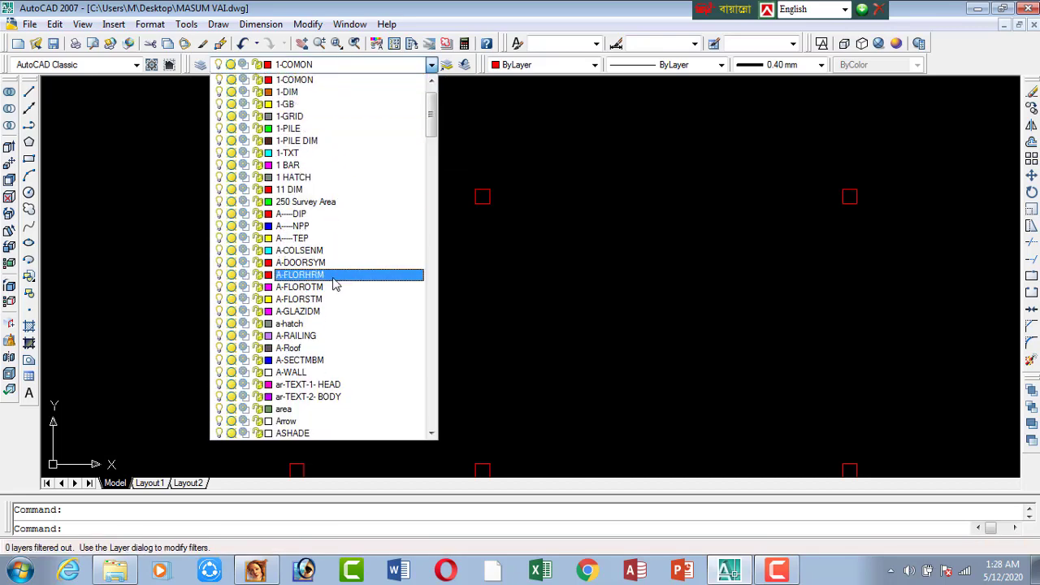
pyautogui.scroll(-15, 333, 283)
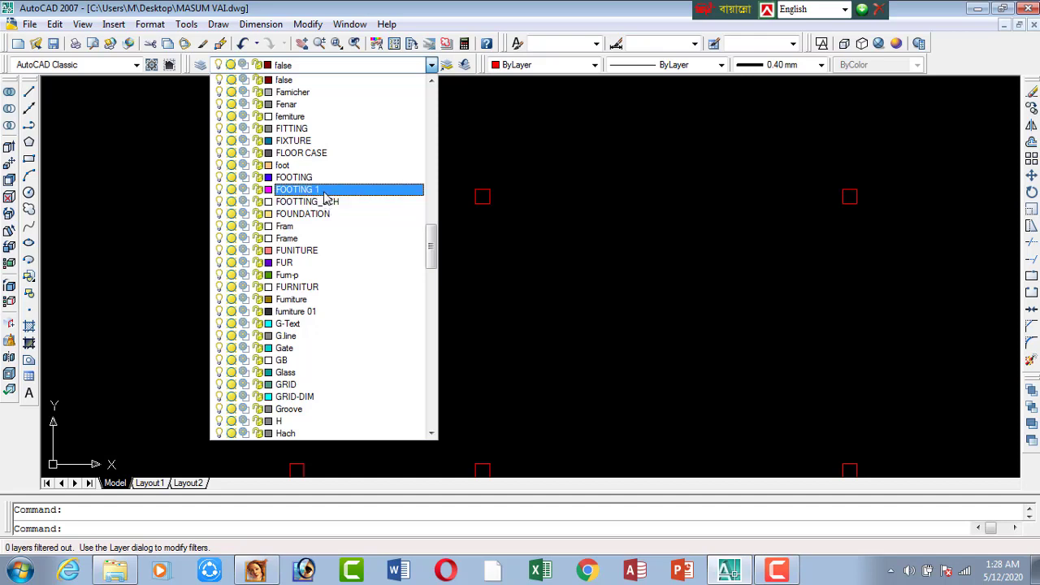
pyautogui.click(324, 192)
pyautogui.press('Escape')
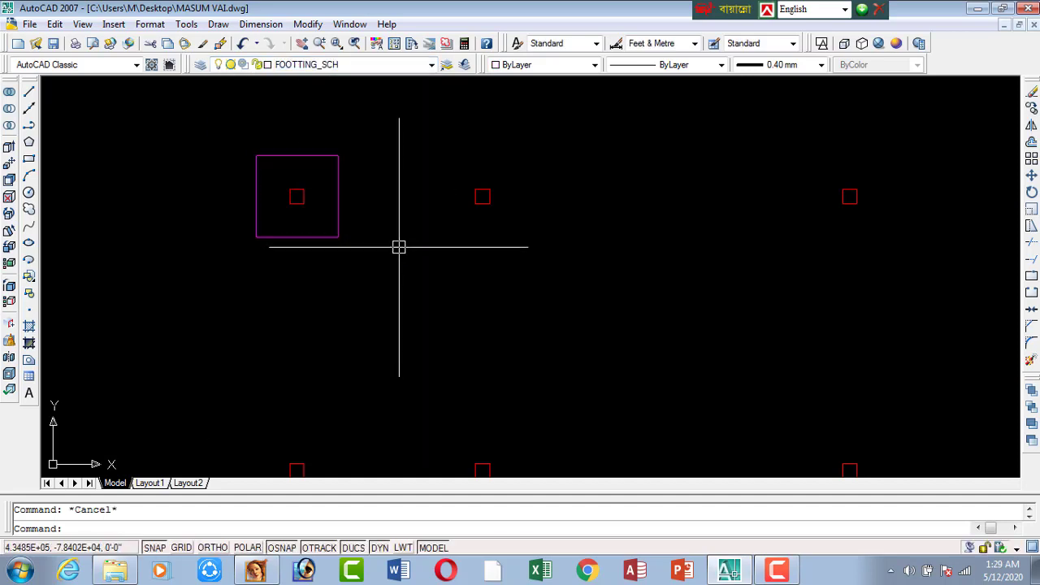
pyautogui.click(327, 238)
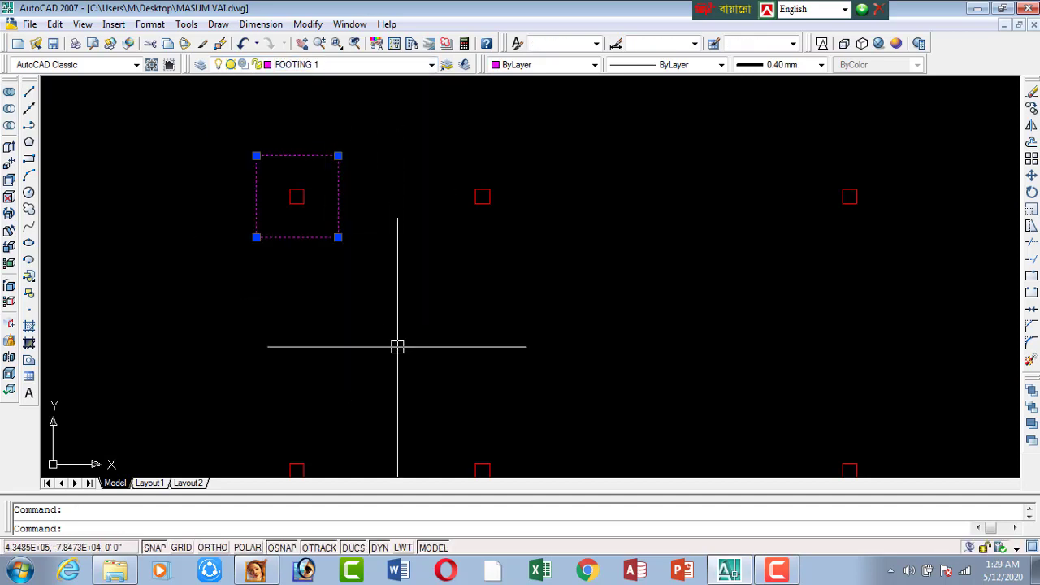
# Copy the magenta footing (CO) from the column-square edge onto three more columns.
pyautogui.write('co')
pyautogui.press('Return')
pyautogui.scroll(3, 286, 207)
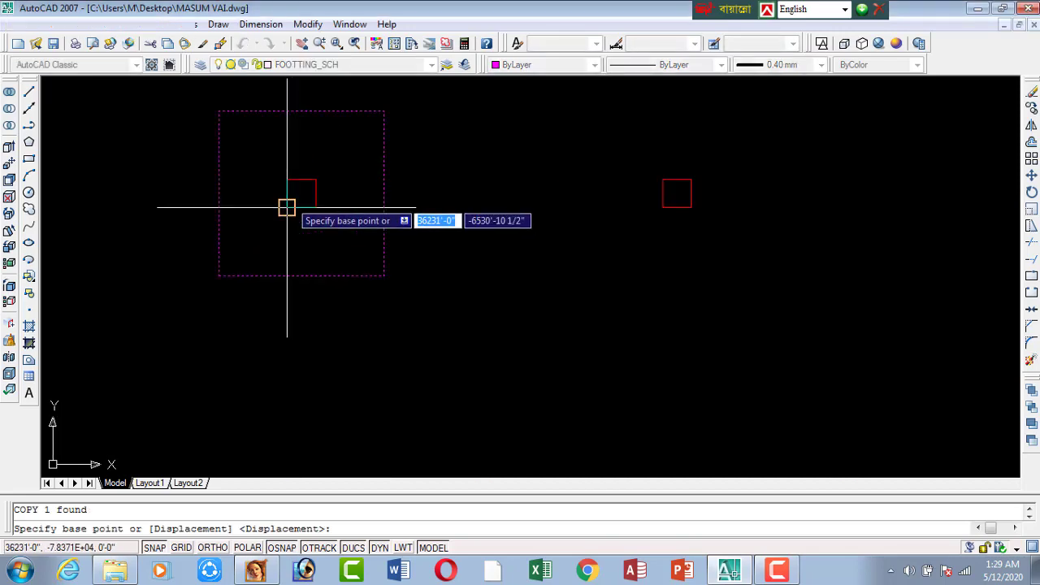
pyautogui.click(285, 192)
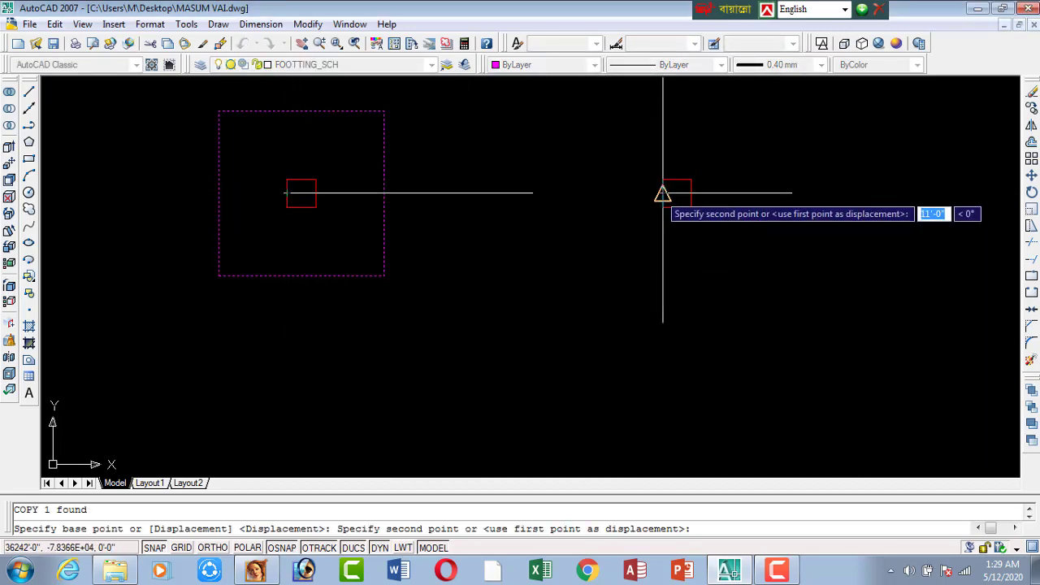
pyautogui.click(662, 193)
pyautogui.scroll(-2, 662, 236)
pyautogui.scroll(-4, 601, 268)
pyautogui.scroll(5, 568, 301)
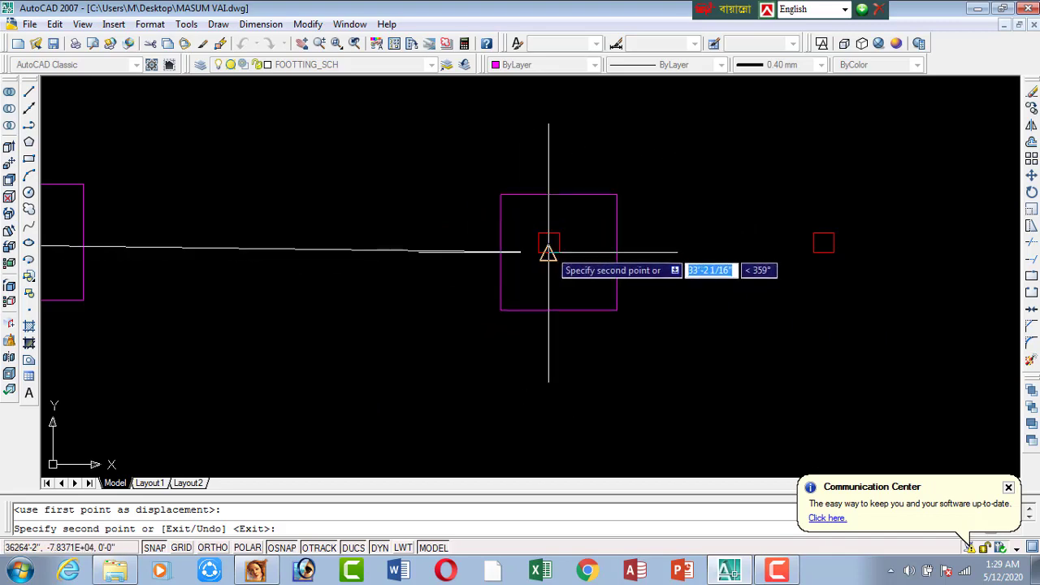
pyautogui.click(537, 243)
pyautogui.click(813, 243)
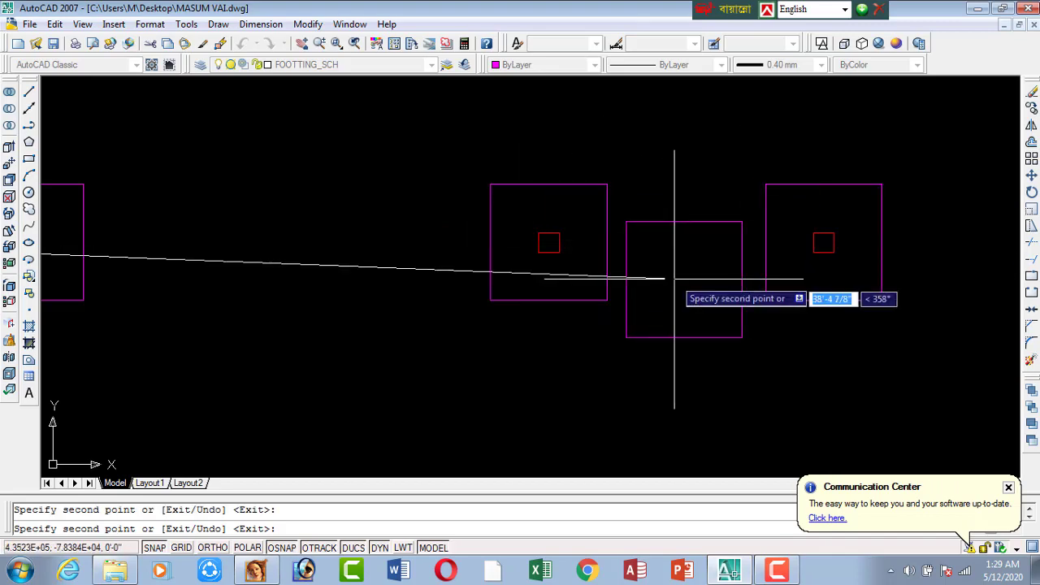
pyautogui.scroll(-5, 674, 279)
pyautogui.scroll(5, 464, 295)
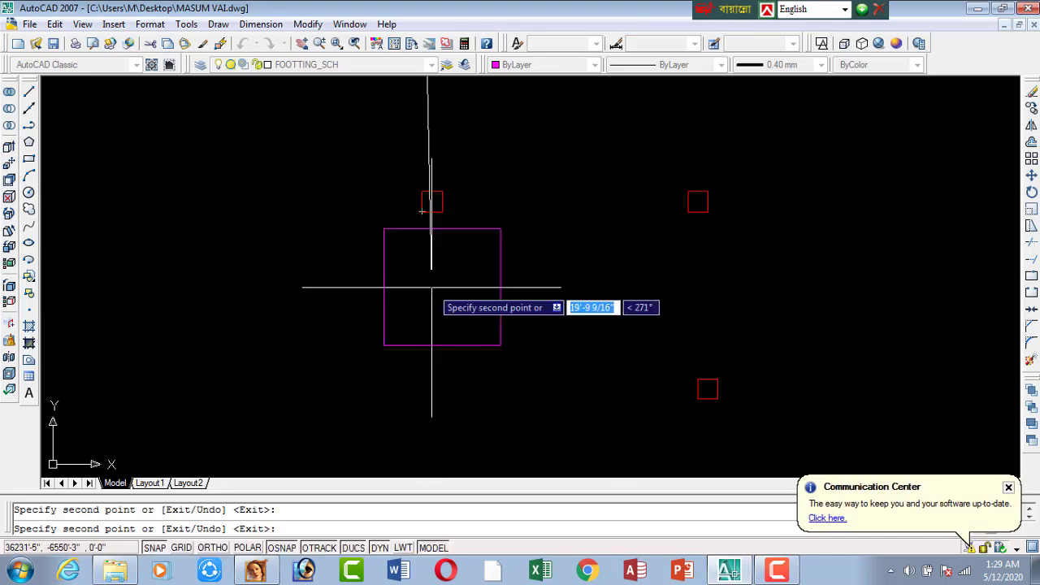
pyautogui.scroll(-4, 431, 287)
pyautogui.scroll(6, 446, 222)
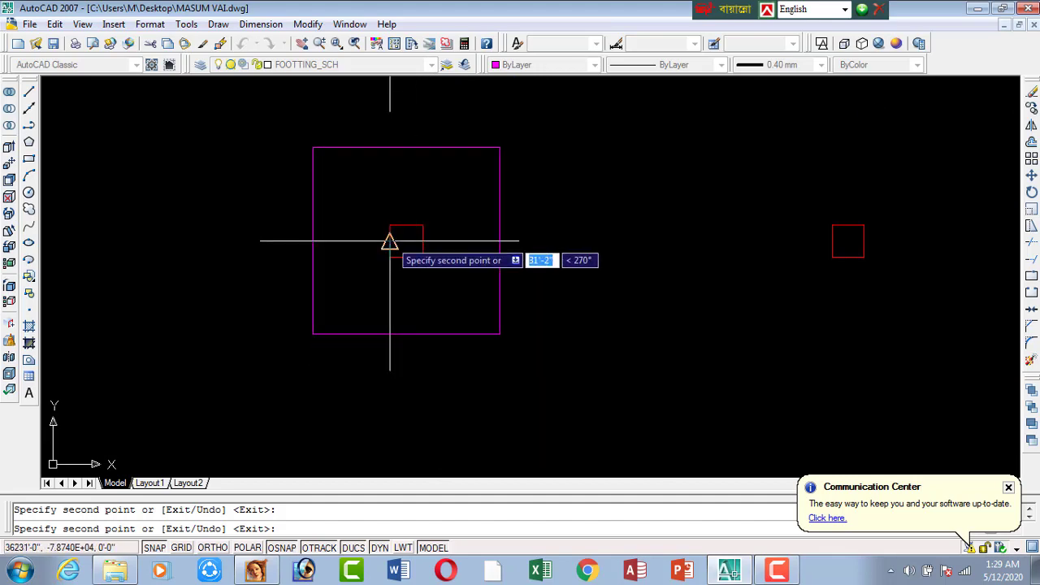
# Pan across the remaining columns of the grid, then finish the footing copy.
pyautogui.moveTo(659, 311); pyautogui.dragTo(440, 314, button='middle')
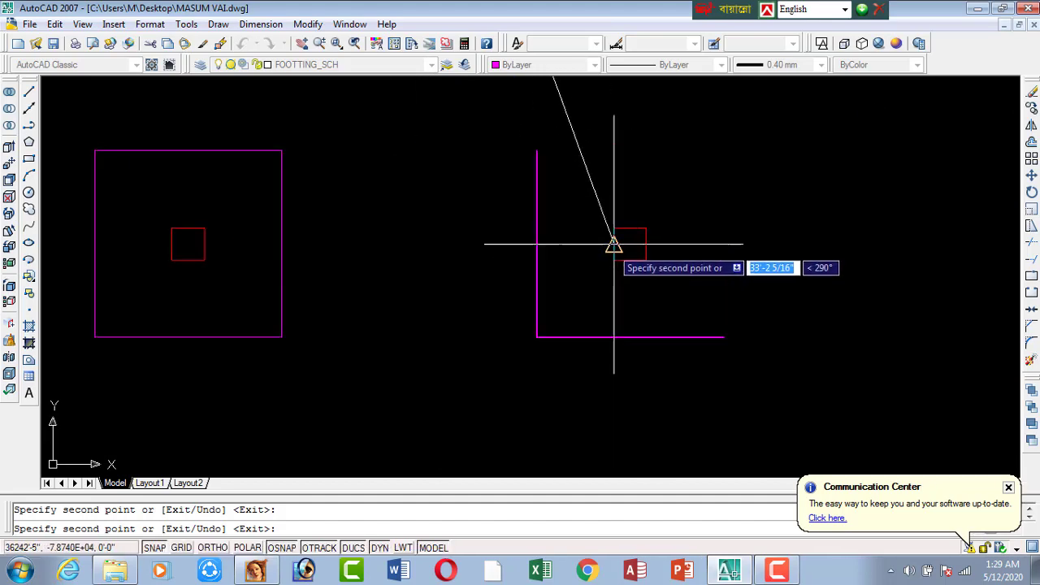
pyautogui.scroll(-6, 613, 244)
pyautogui.moveTo(748, 295); pyautogui.dragTo(593, 295, button='middle')
pyautogui.scroll(5, 650, 295)
pyautogui.scroll(2, 513, 272)
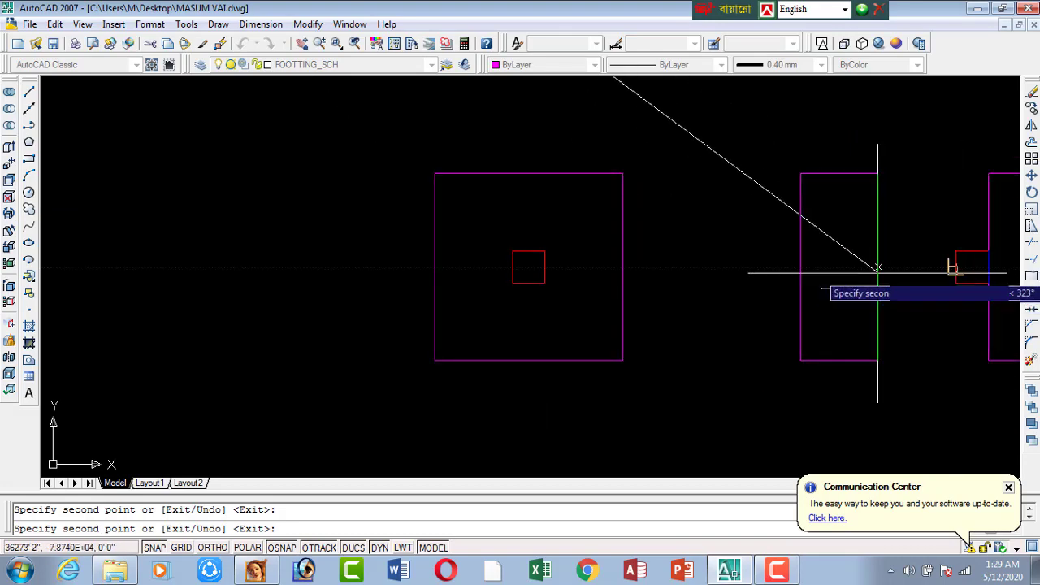
pyautogui.scroll(-3, 877, 266)
pyautogui.moveTo(668, 236); pyautogui.dragTo(703, 365, button='middle')
pyautogui.scroll(-3, 703, 365)
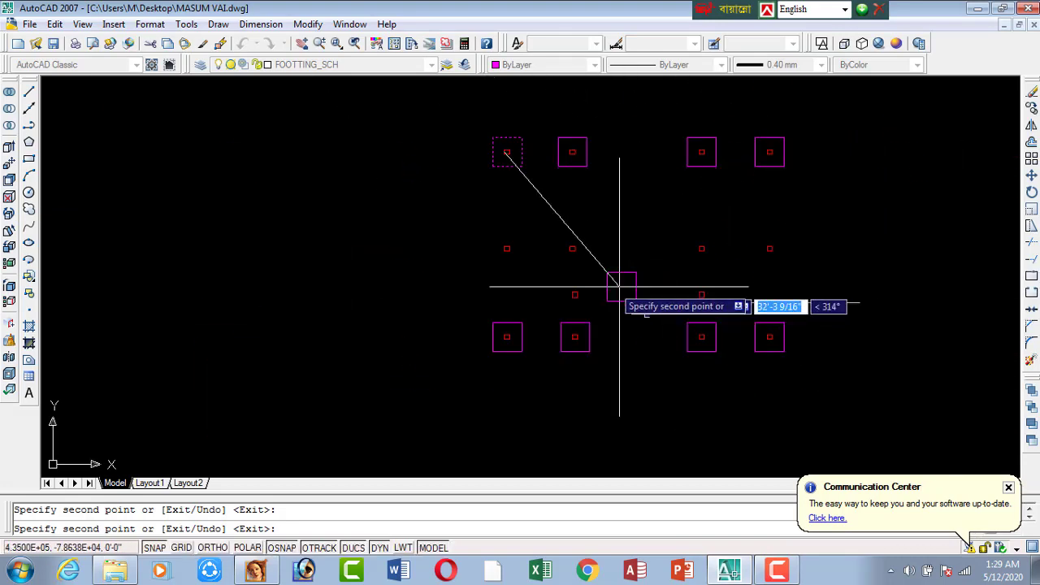
pyautogui.scroll(5, 482, 186)
pyautogui.scroll(1, 580, 220)
pyautogui.scroll(-4, 725, 261)
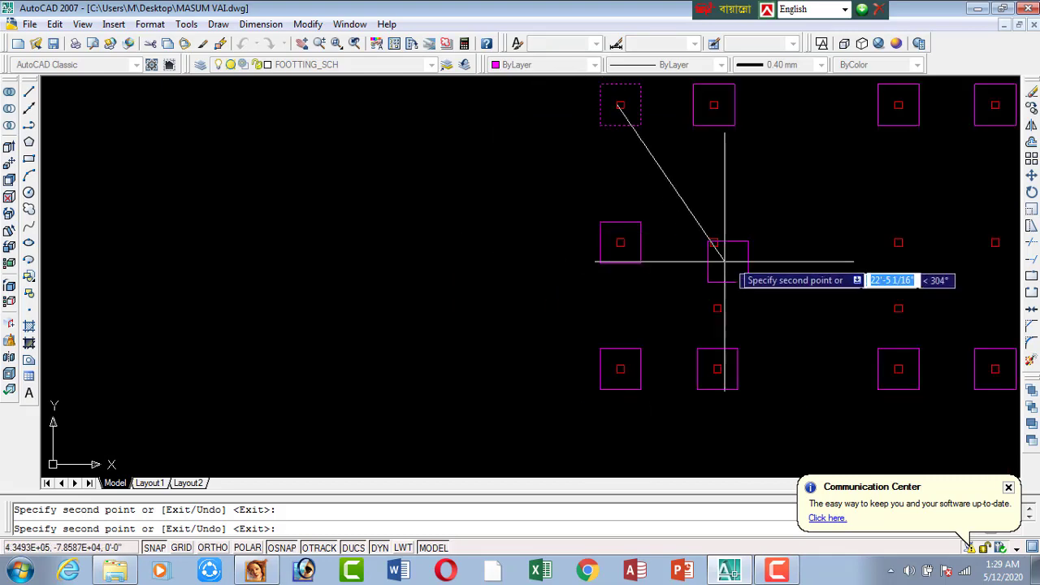
pyautogui.moveTo(725, 262); pyautogui.dragTo(355, 292, button='middle')
pyautogui.scroll(6, 601, 280)
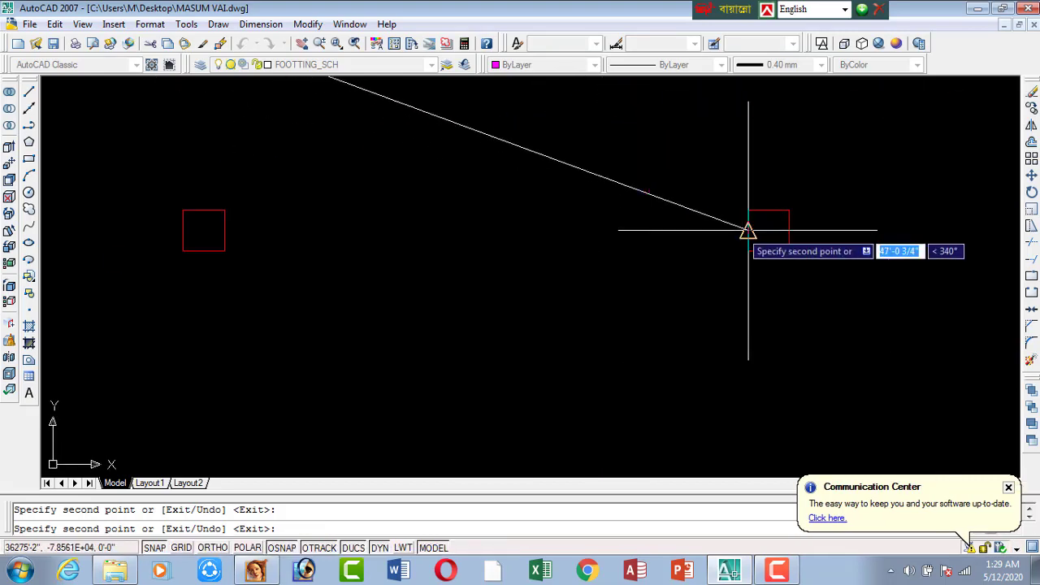
pyautogui.scroll(-4, 576, 290)
pyautogui.scroll(5, 599, 225)
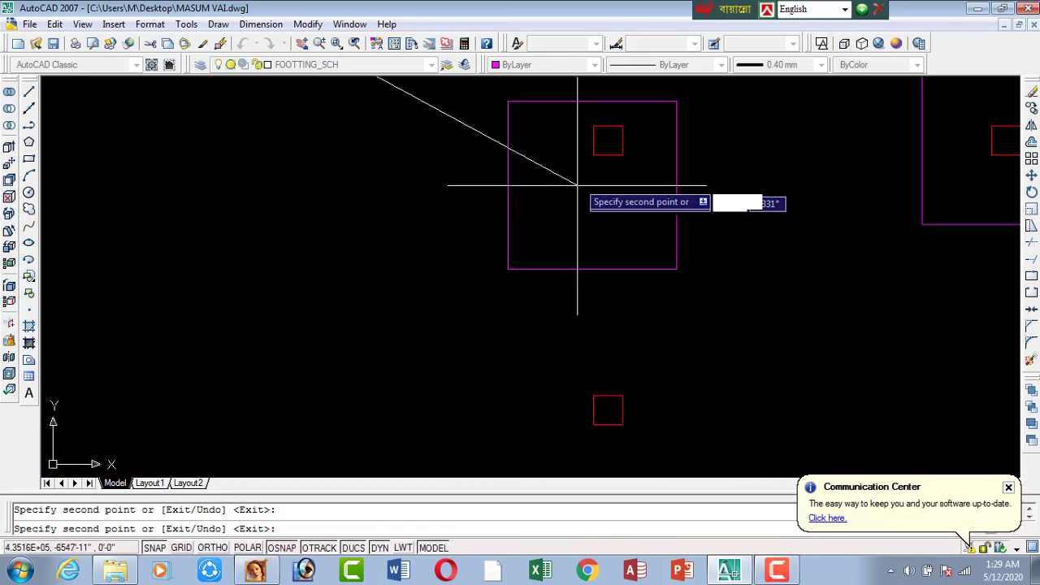
pyautogui.scroll(-5, 465, 247)
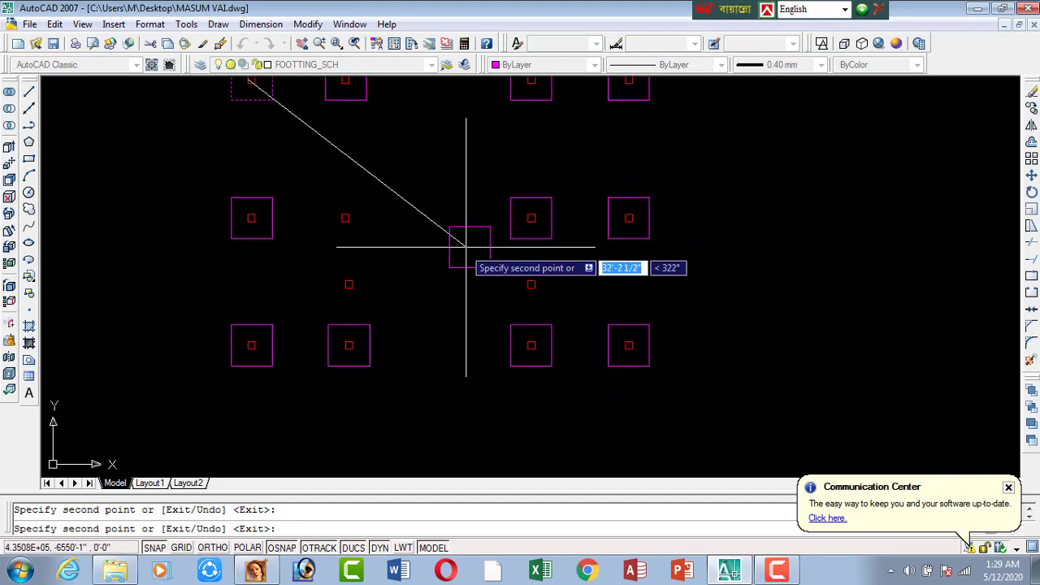
pyautogui.moveTo(466, 247); pyautogui.dragTo(562, 219, button='middle')
pyautogui.scroll(3, 445, 207)
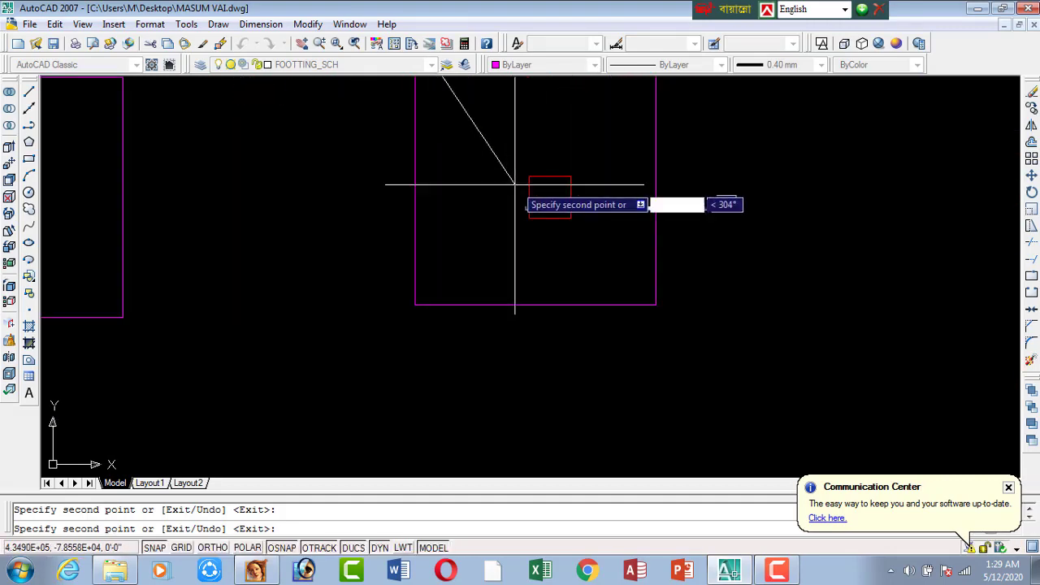
pyautogui.press('Return')
pyautogui.scroll(-5, 593, 203)
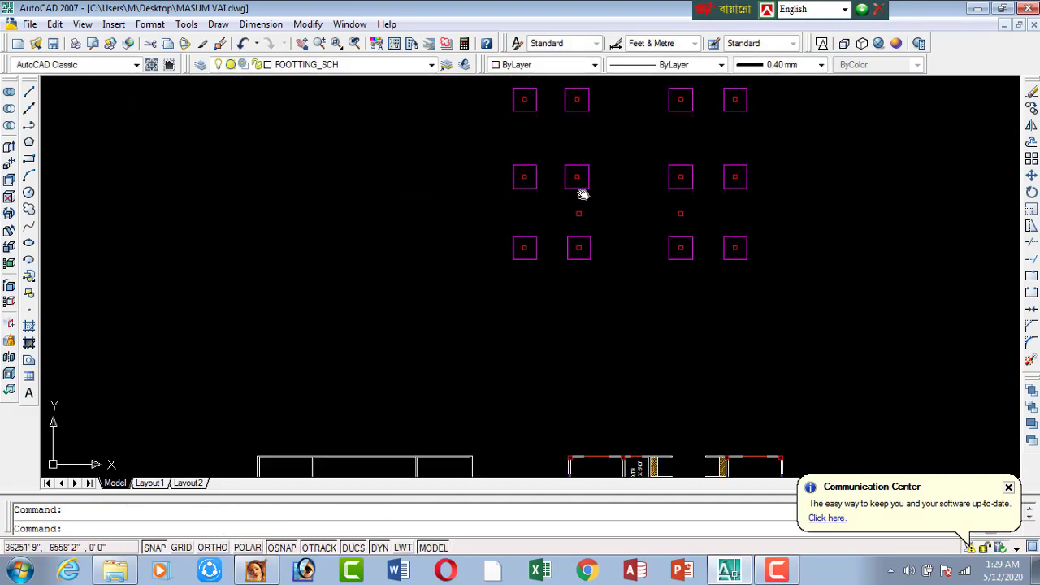
pyautogui.scroll(3, 503, 146)
pyautogui.scroll(-2, 536, 165)
# Offset the middle-left column square by 1' to create a smaller footing outline.
pyautogui.moveTo(536, 165); pyautogui.dragTo(536, 287, button='middle')
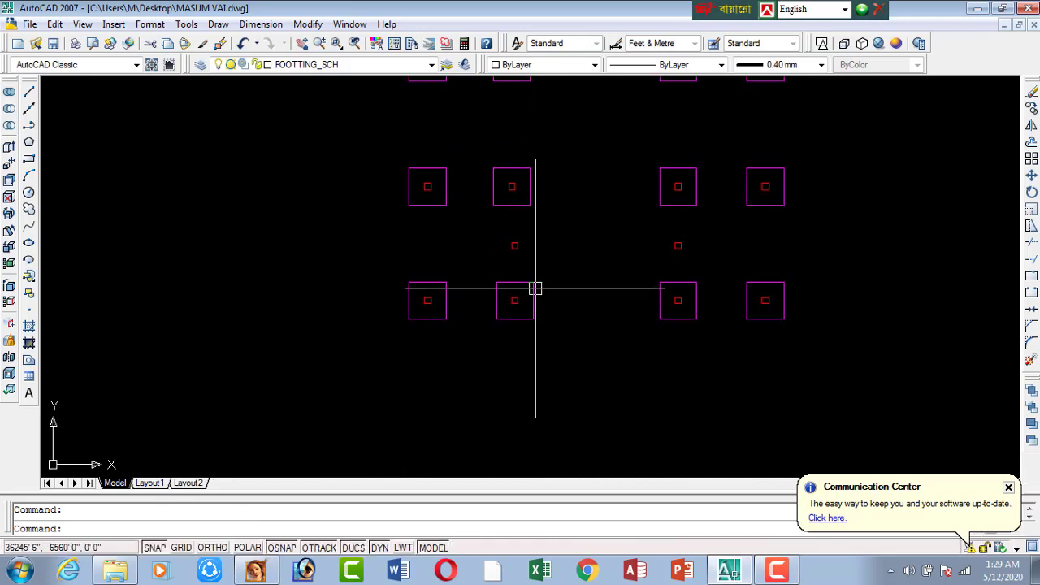
pyautogui.scroll(3, 514, 267)
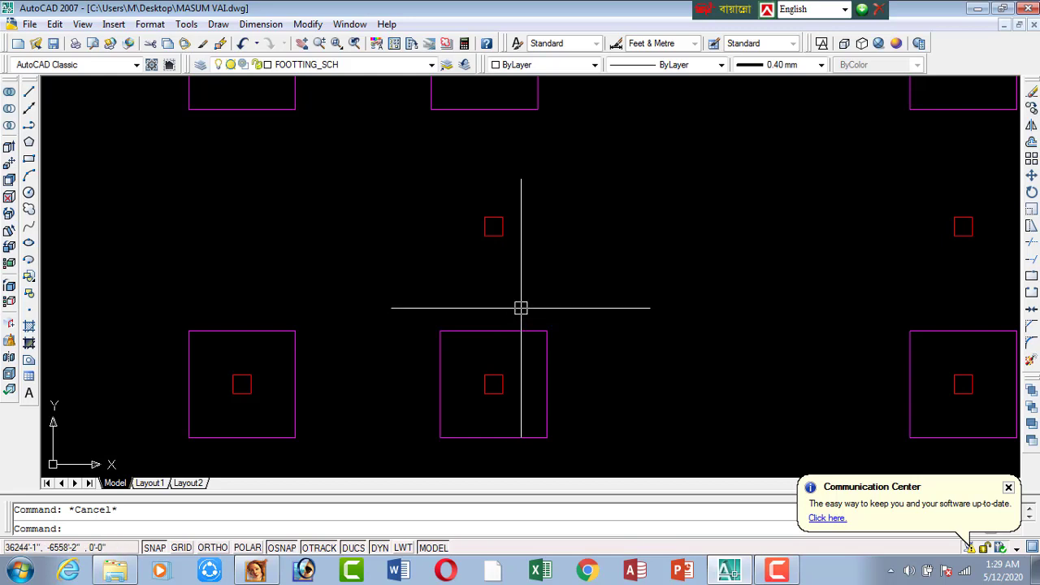
pyautogui.write('o')
pyautogui.press('Return')
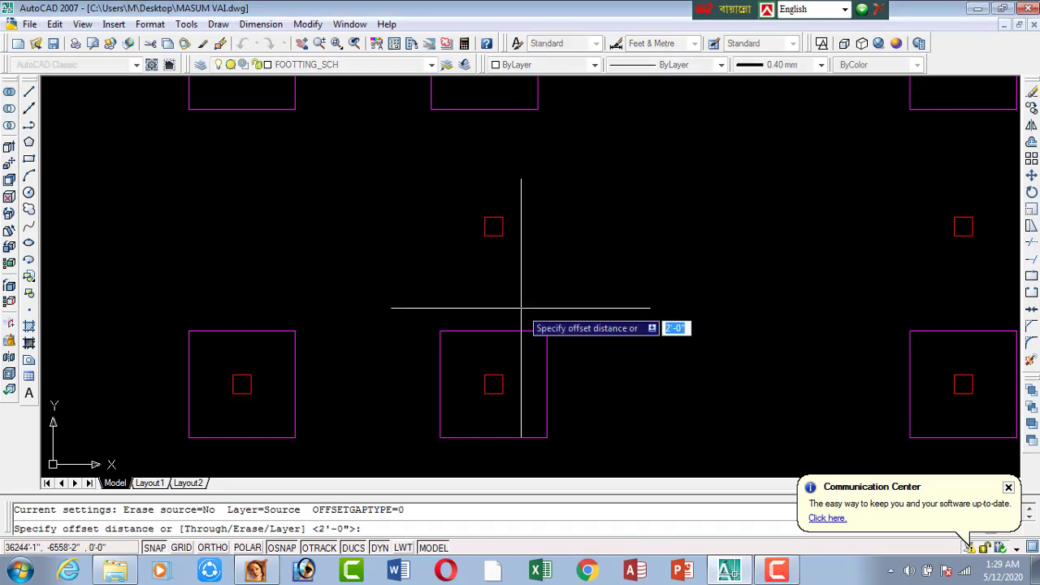
pyautogui.write("1'")
pyautogui.press('Return')
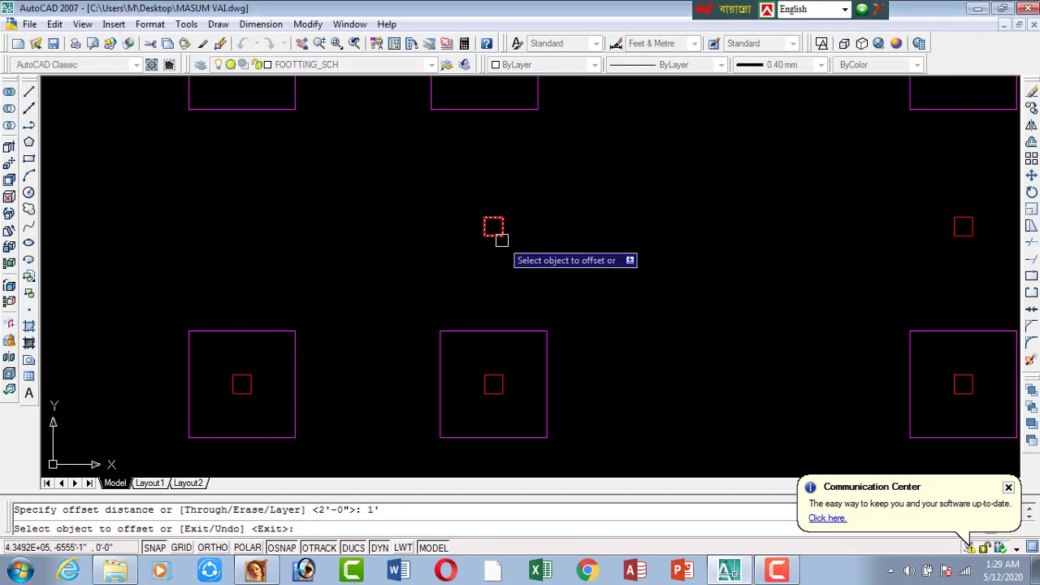
pyautogui.click(501, 240)
pyautogui.click(568, 244)
pyautogui.press('Escape')
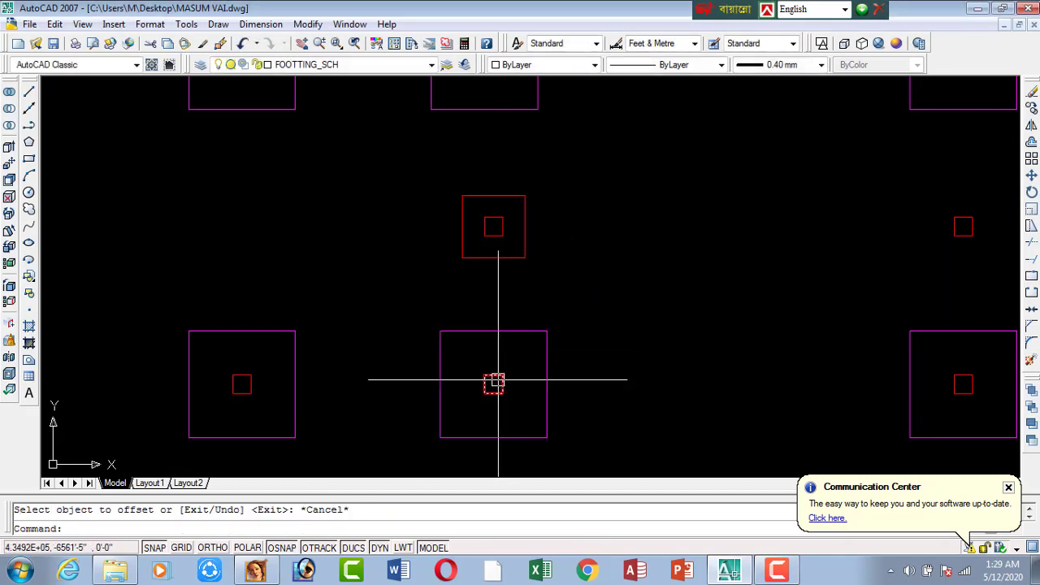
# Match the new square's properties to the magenta footing.
pyautogui.write('ma')
pyautogui.press('Return')
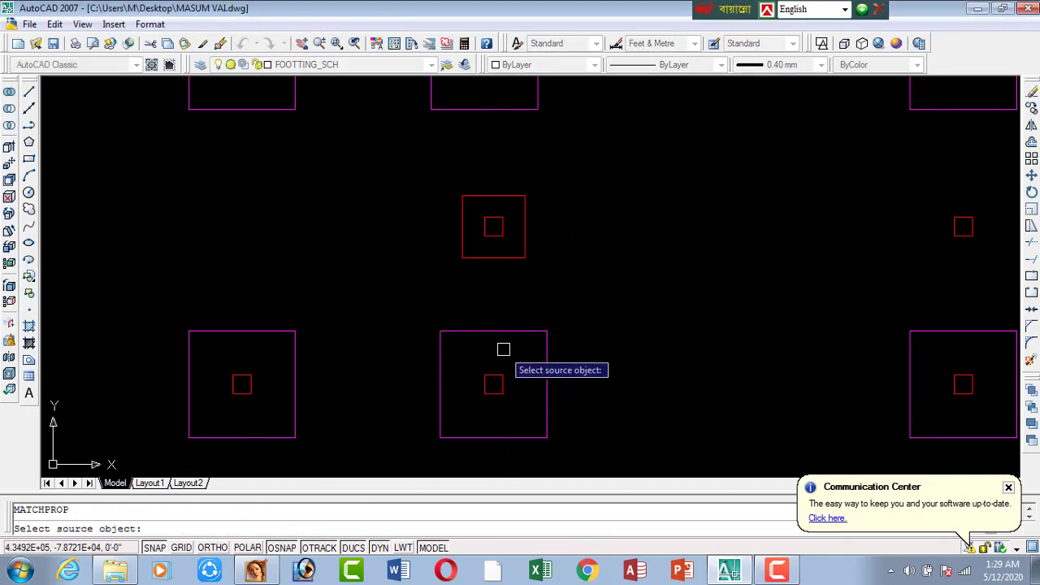
pyautogui.click(502, 336)
pyautogui.click(505, 258)
pyautogui.press('Escape')
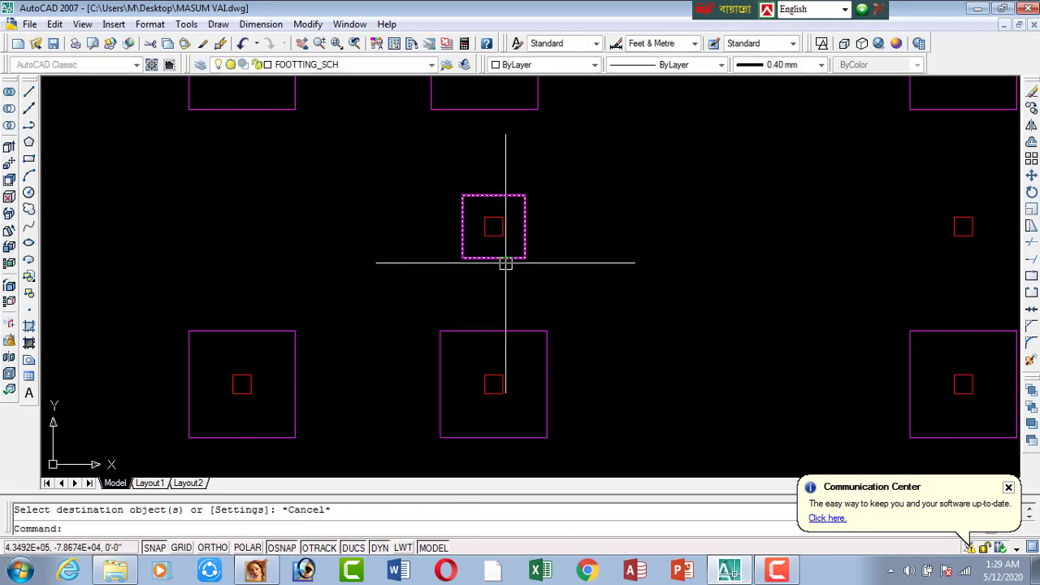
# Copy the new small footing onto the column at the right.
pyautogui.write('co')
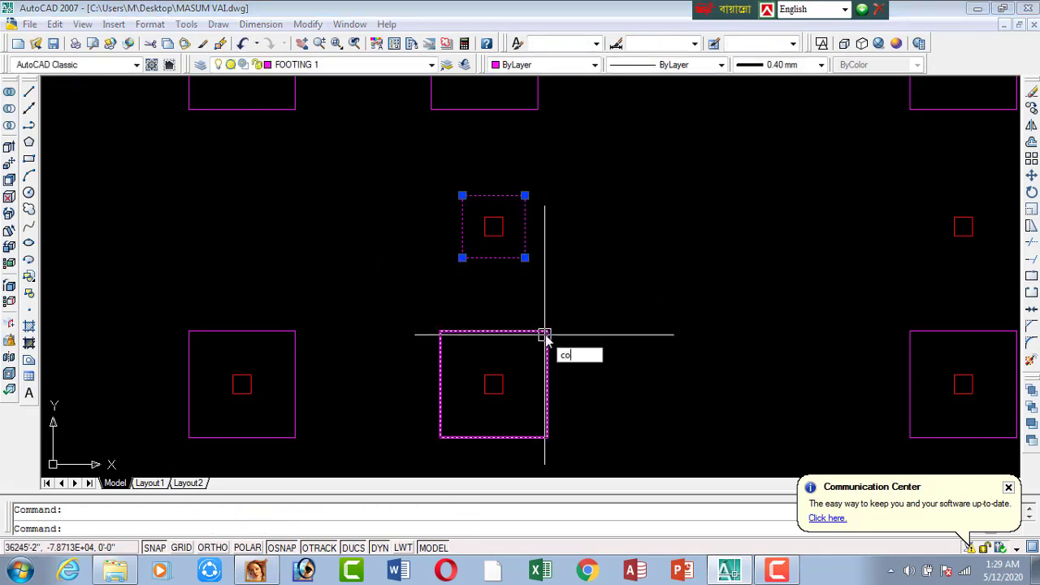
pyautogui.press('Return')
pyautogui.click(502, 226)
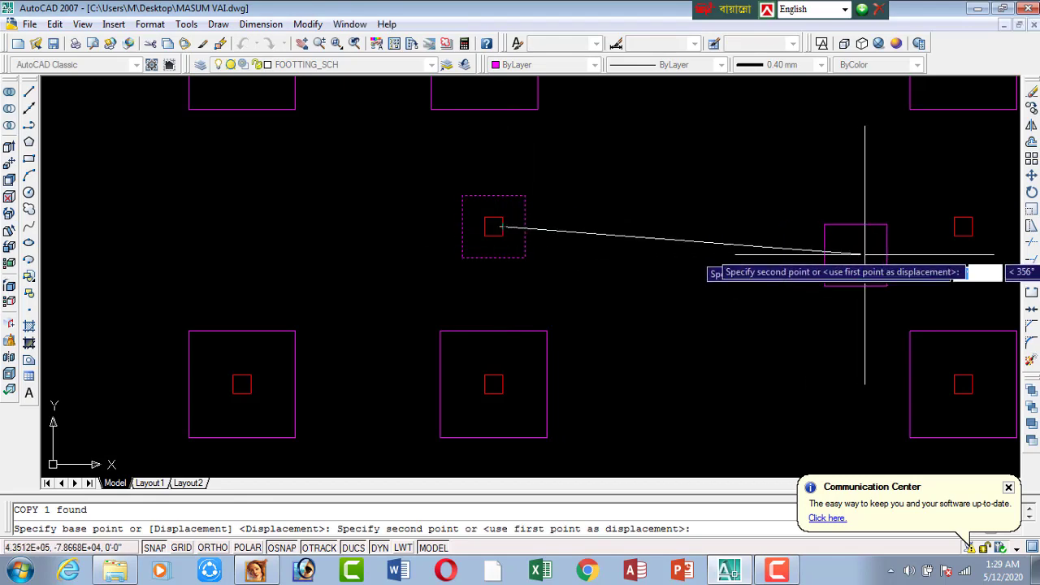
pyautogui.click(953, 227)
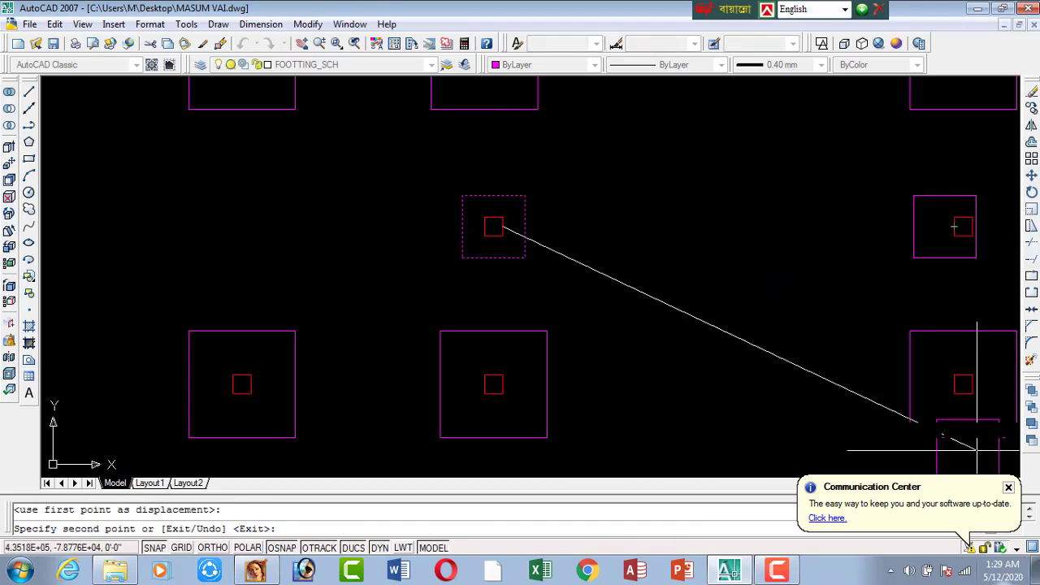
pyautogui.click(1008, 488)
pyautogui.press('Escape')
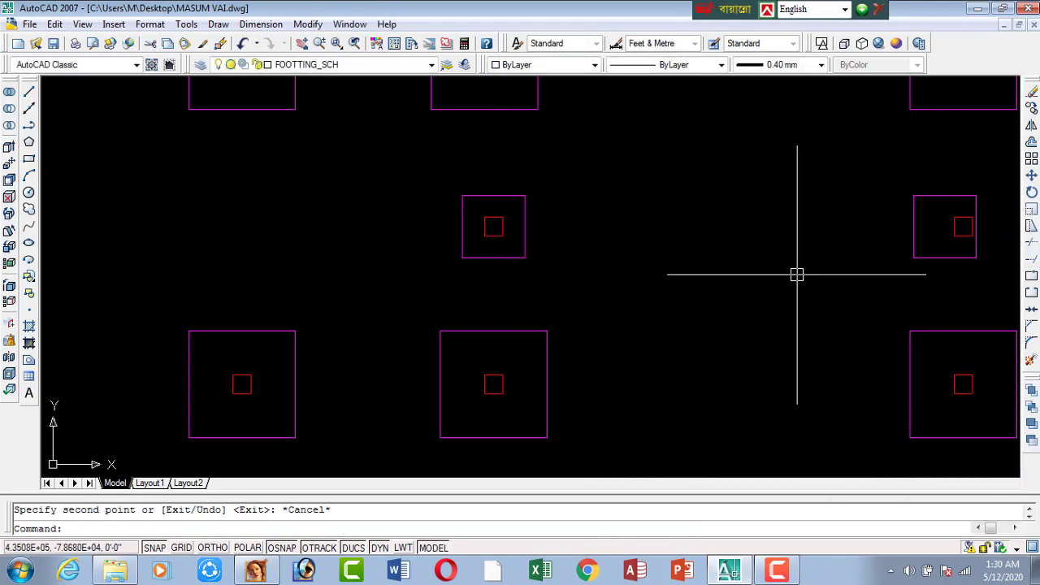
# Copy the small left footing onto the middle-right column, then zoom out to all footings.
pyautogui.moveTo(796, 275); pyautogui.dragTo(536, 342, button='middle')
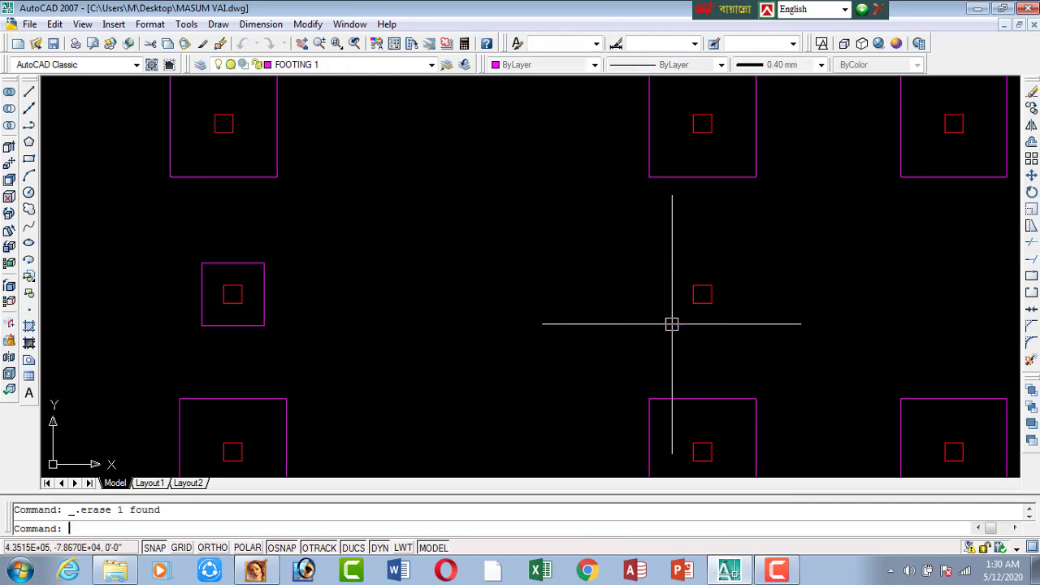
pyautogui.click(264, 311)
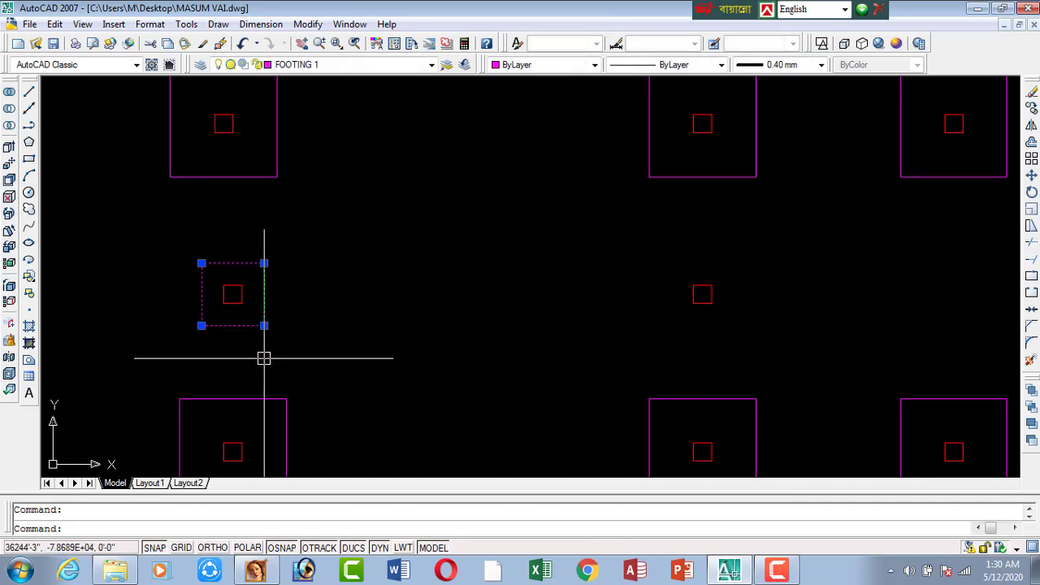
pyautogui.write('co')
pyautogui.press('Return')
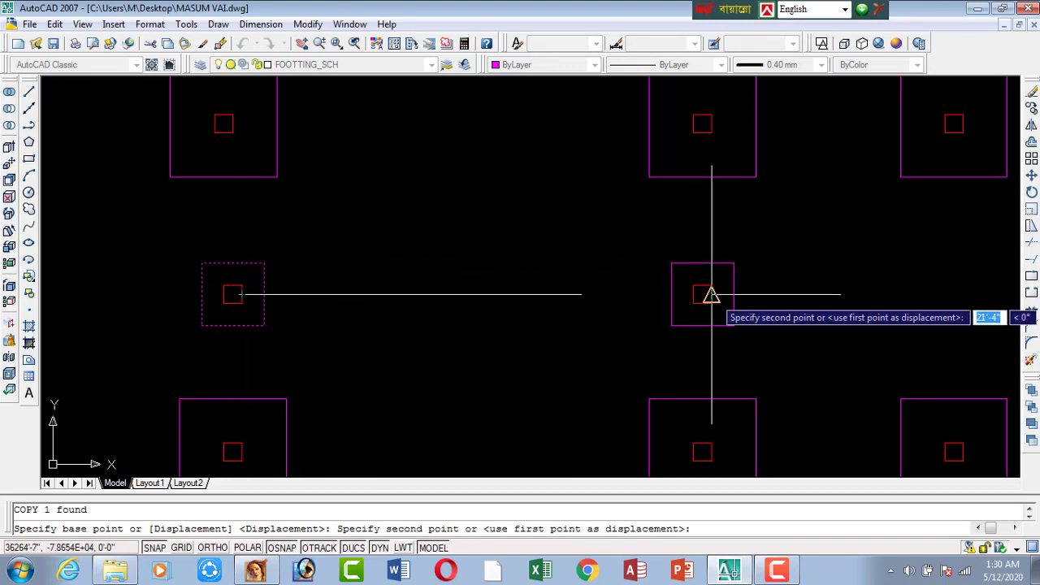
pyautogui.click(710, 294)
pyautogui.press('Escape')
pyautogui.scroll(-7, 526, 259)
pyautogui.scroll(1, 492, 301)
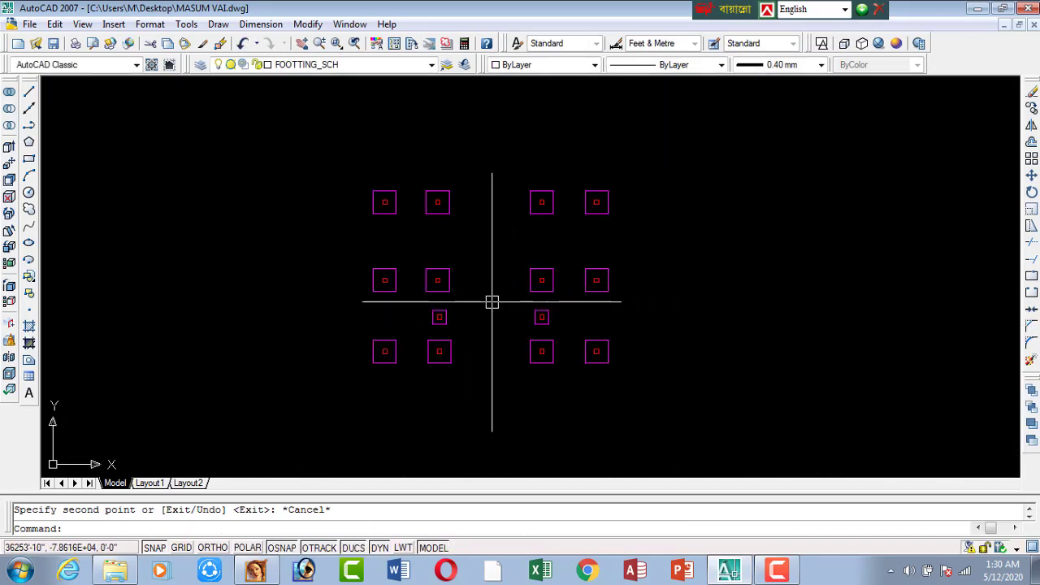
pyautogui.moveTo(492, 301); pyautogui.dragTo(474, 293, button='middle')
pyautogui.scroll(3, 393, 272)
pyautogui.moveTo(512, 257); pyautogui.dragTo(395, 323, button='middle')
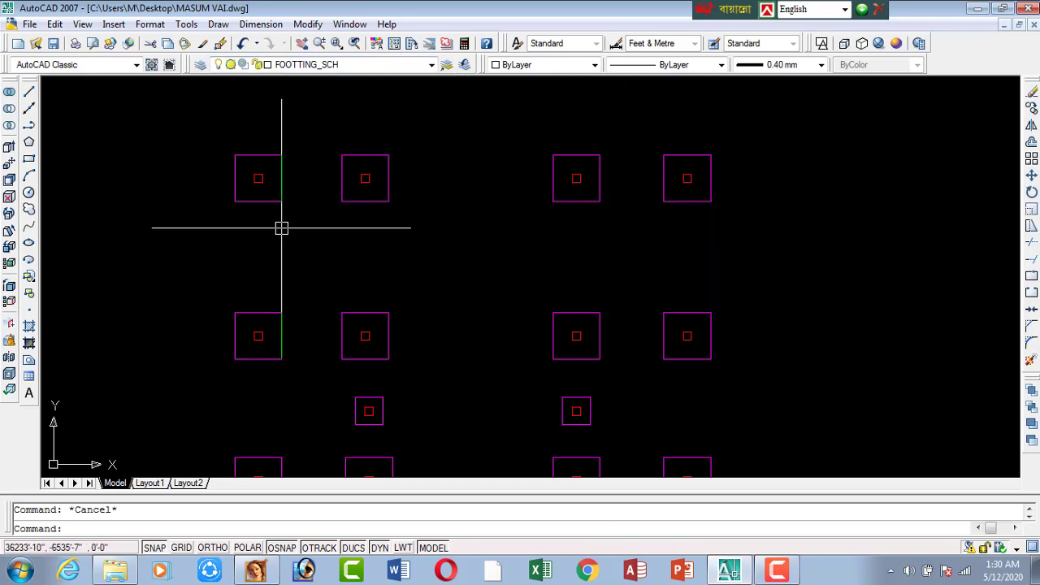
# Make beam the current layer.
pyautogui.click(353, 67)
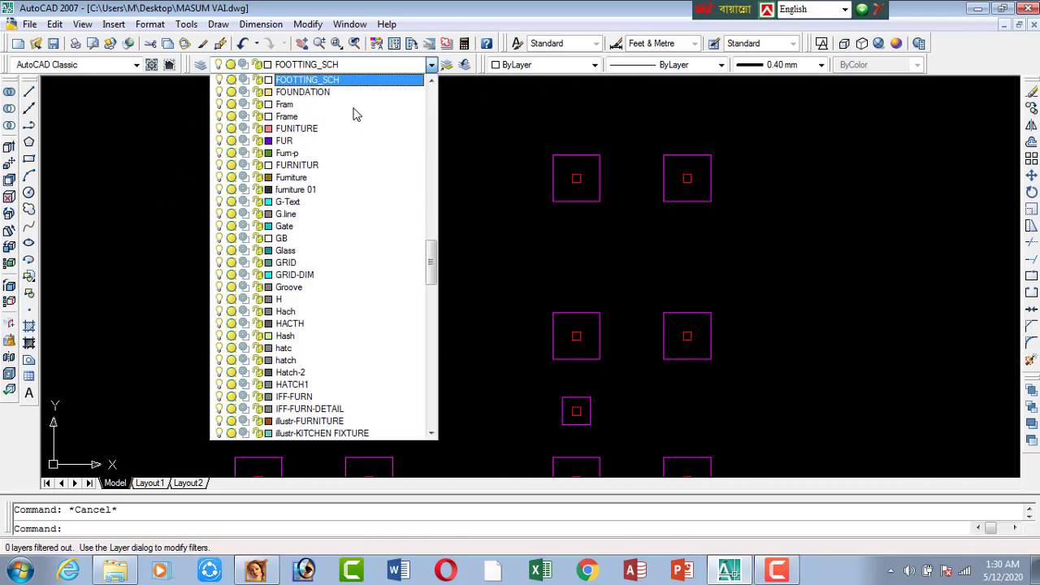
pyautogui.press('b')
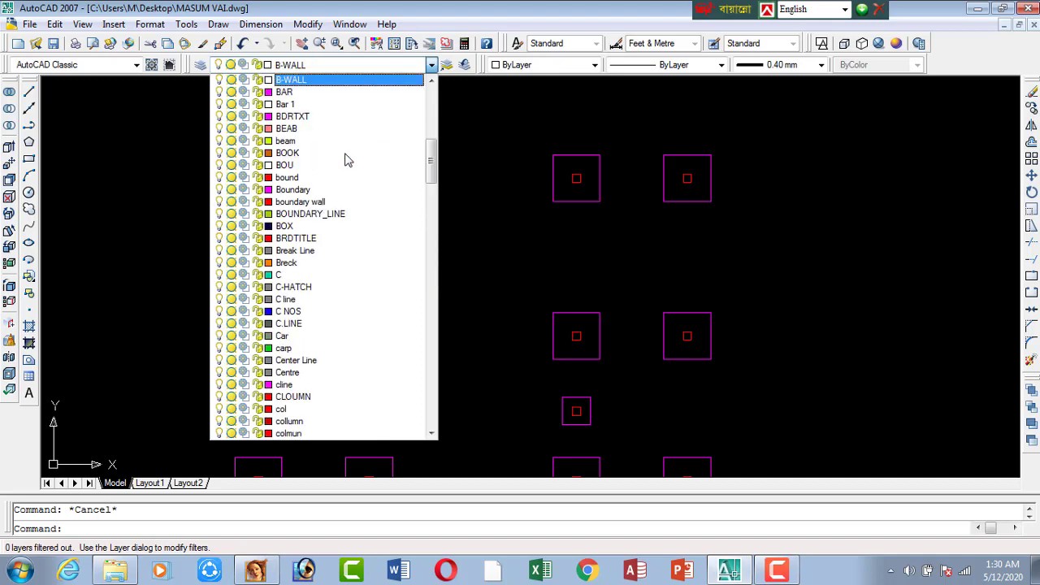
pyautogui.click(322, 149)
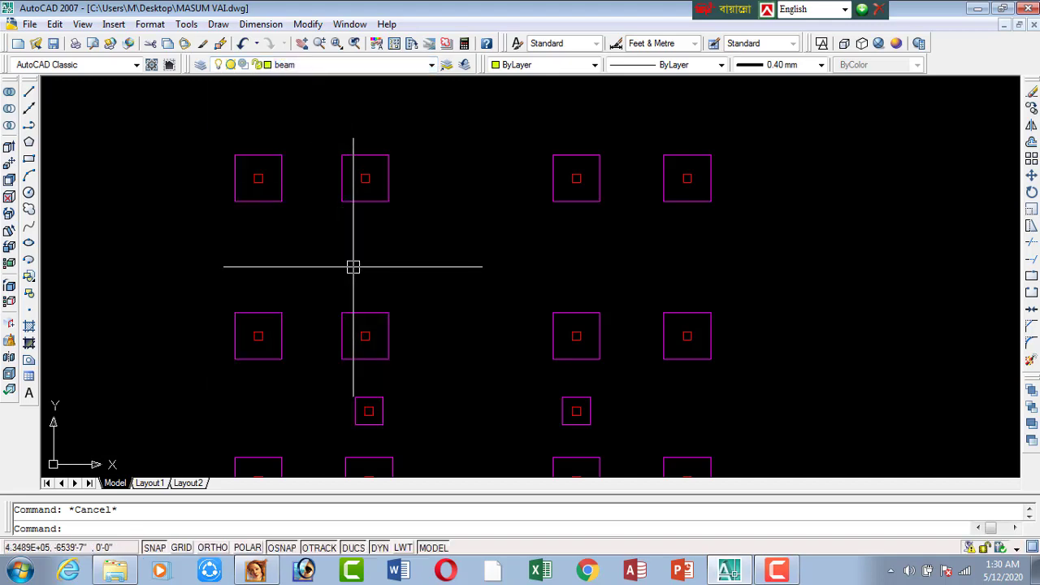
# Draw a beam line (L) through the column points along the footing row and up the side.
pyautogui.write('l')
pyautogui.press('Return')
pyautogui.scroll(4, 248, 167)
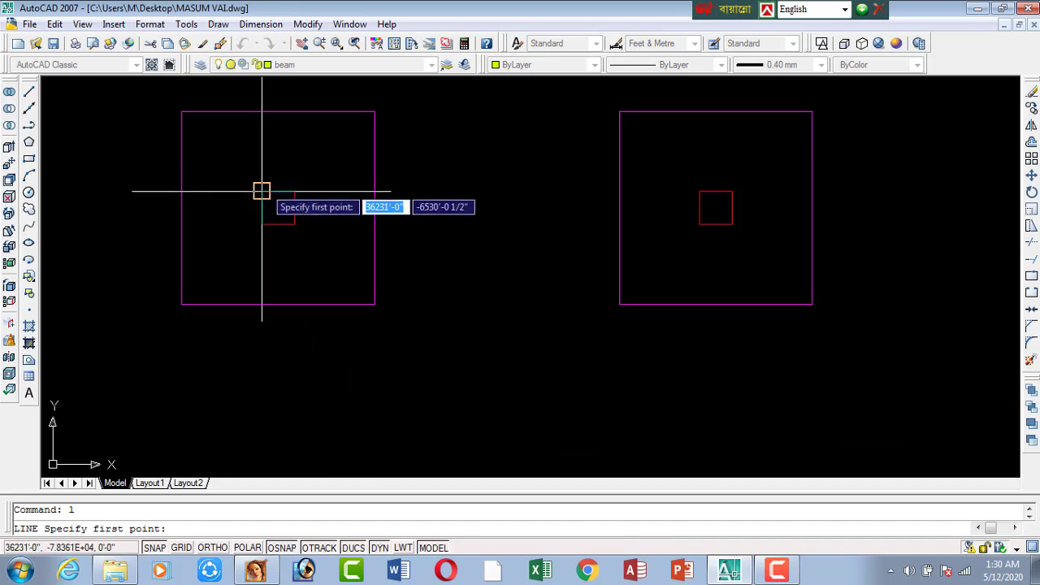
pyautogui.click(261, 190)
pyautogui.scroll(-6, 638, 204)
pyautogui.scroll(6, 562, 228)
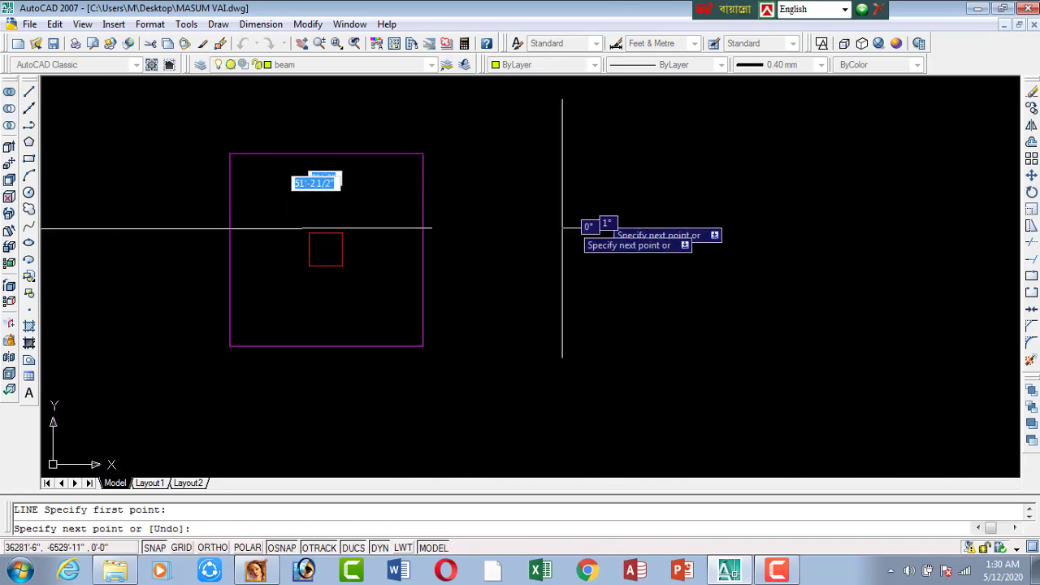
pyautogui.click(353, 228)
pyautogui.scroll(-4, 458, 169)
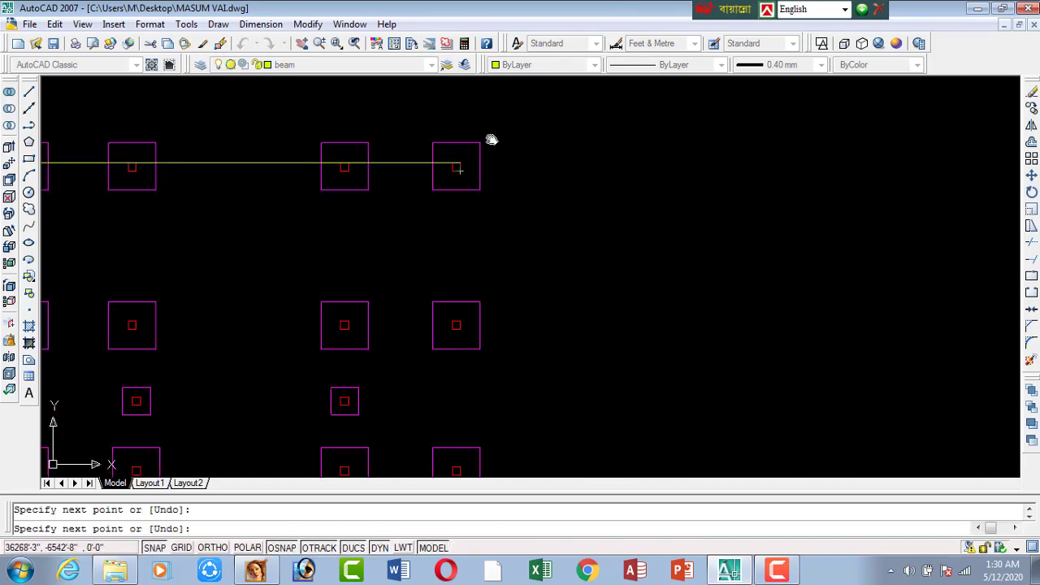
pyautogui.moveTo(458, 169); pyautogui.dragTo(488, 290, button='middle')
pyautogui.scroll(6, 488, 297)
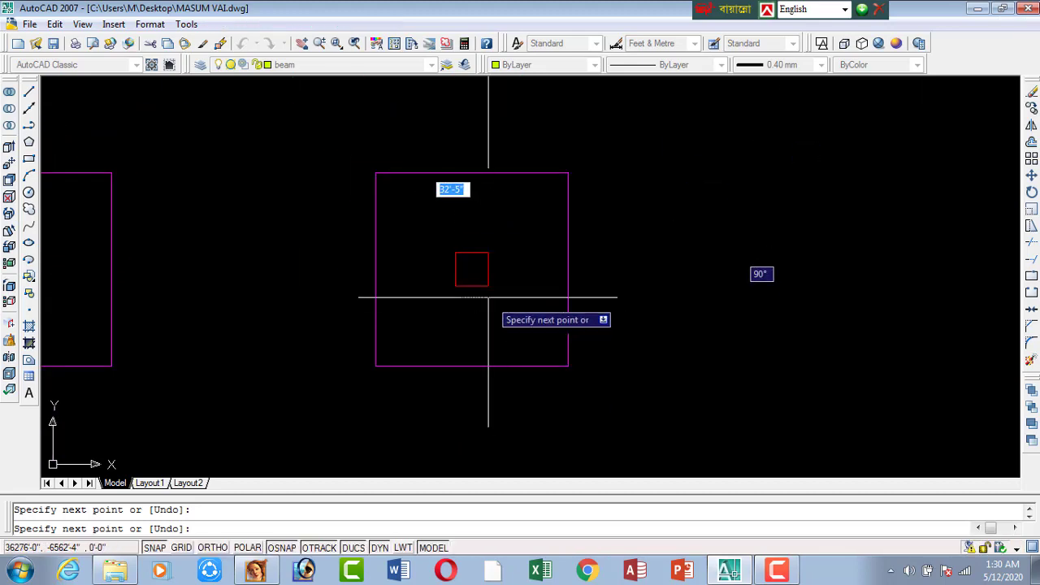
pyautogui.click(488, 284)
pyautogui.scroll(-6, 488, 284)
pyautogui.moveTo(582, 274); pyautogui.dragTo(682, 268, button='middle')
pyautogui.moveTo(365, 286); pyautogui.dragTo(576, 267, button='middle')
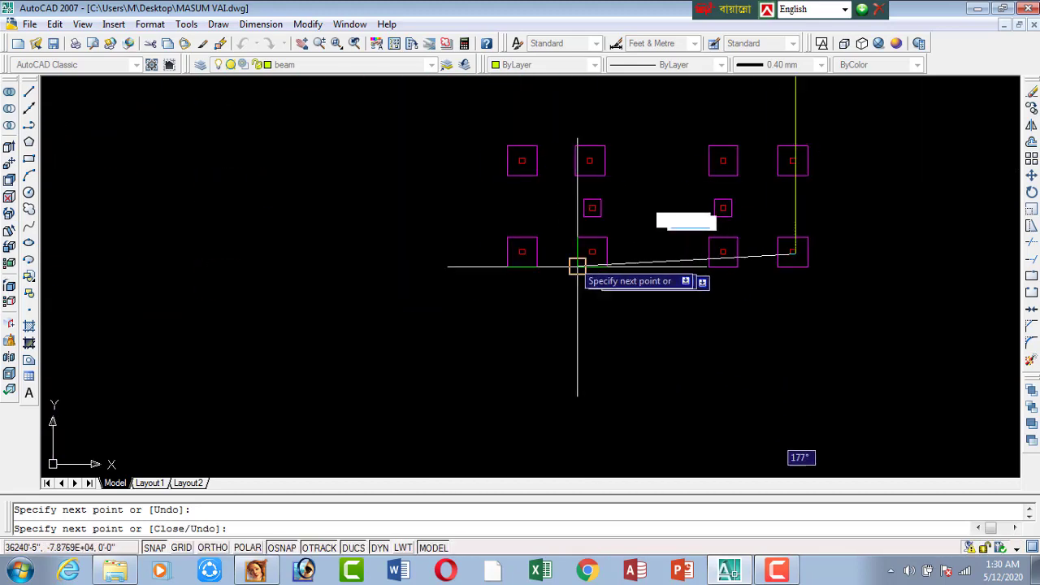
pyautogui.scroll(8, 540, 258)
pyautogui.scroll(-5, 421, 234)
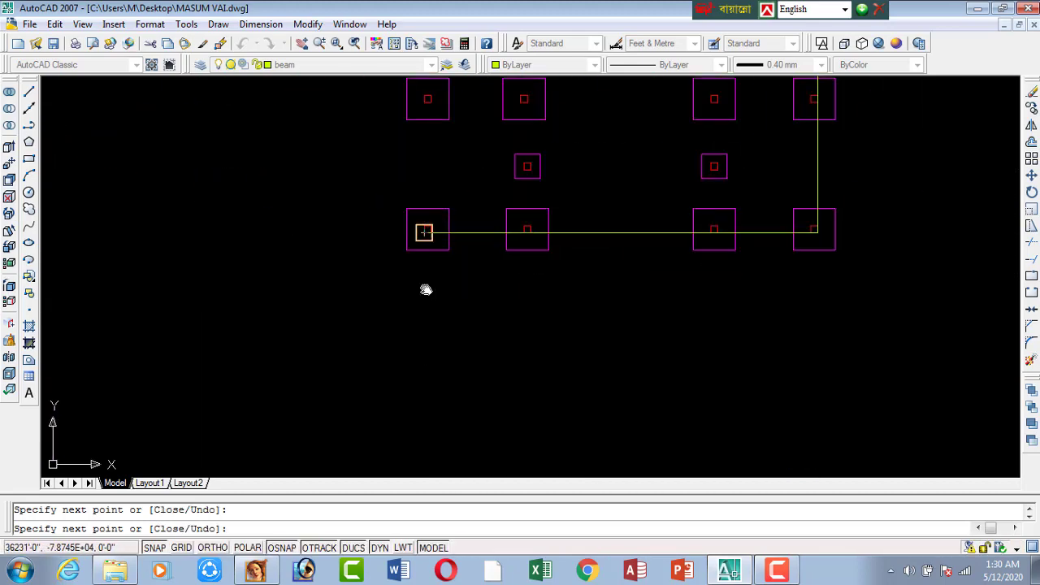
pyautogui.moveTo(424, 290); pyautogui.dragTo(425, 160, button='middle')
pyautogui.moveTo(448, 103); pyautogui.dragTo(413, 218, button='middle')
pyautogui.scroll(8, 413, 214)
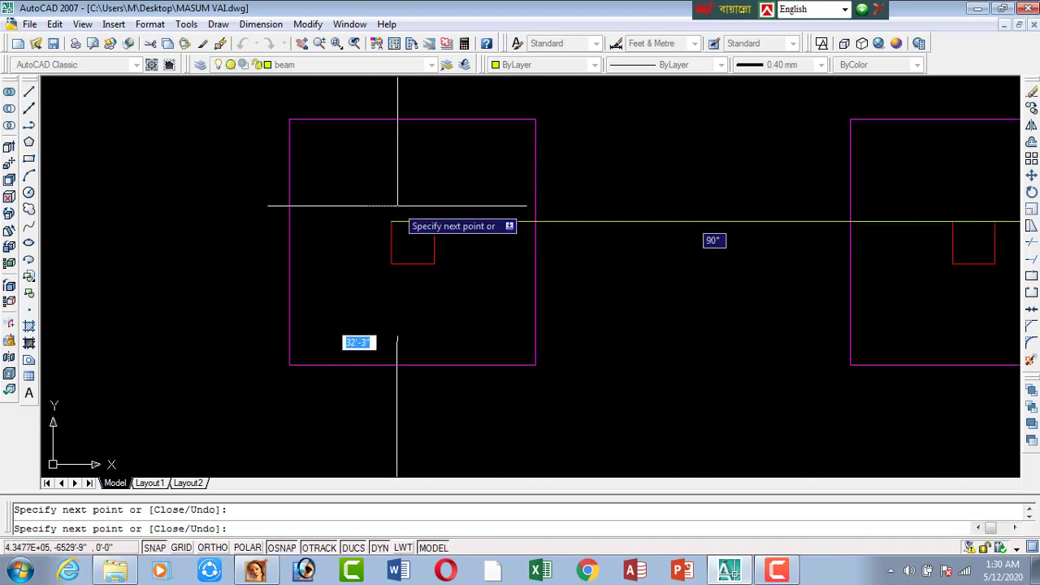
# End the beam line, then copy the yellow vertical beam line to the neighbouring column.
pyautogui.press('Escape')
pyautogui.click(433, 317)
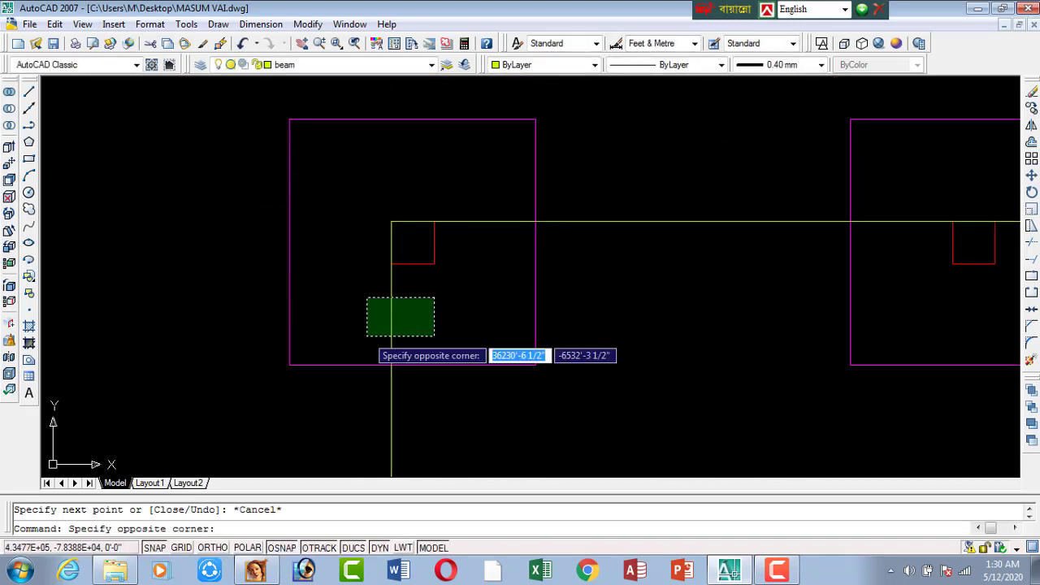
pyautogui.click(368, 335)
pyautogui.write('co')
pyautogui.press('Return')
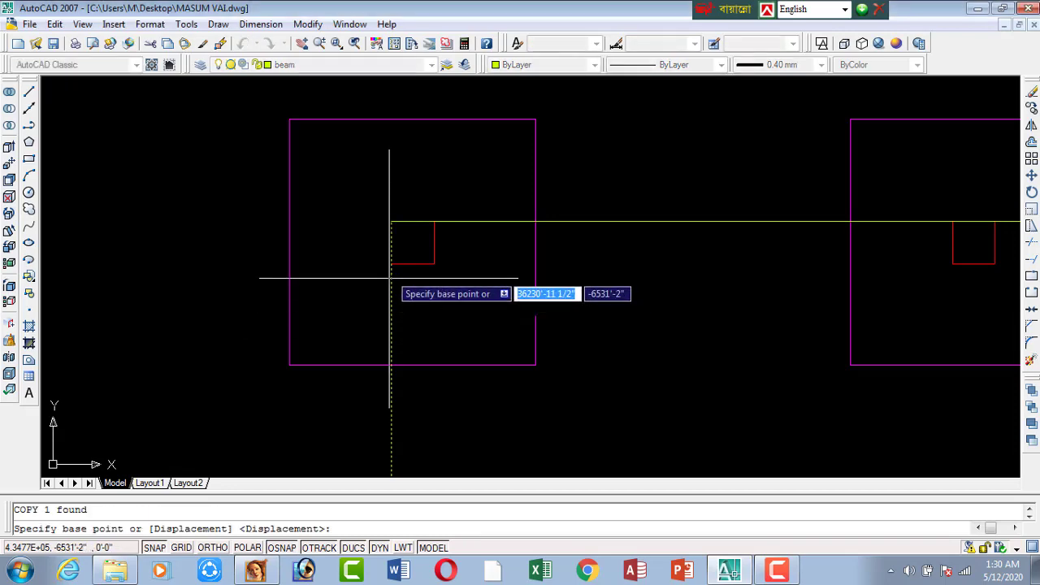
pyautogui.click(391, 221)
pyautogui.moveTo(434, 221); pyautogui.dragTo(154, 173, button='middle')
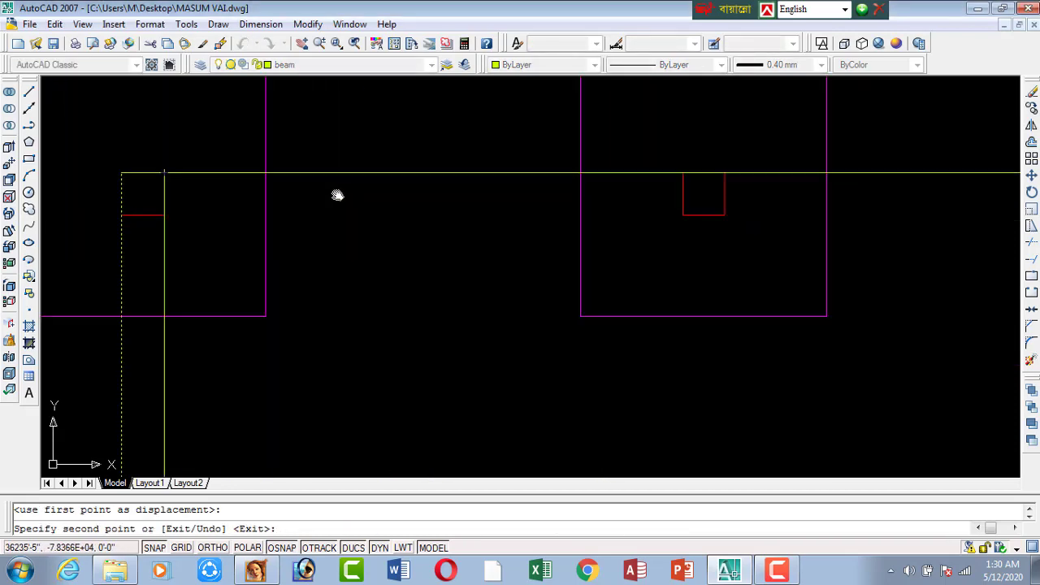
pyautogui.click(673, 172)
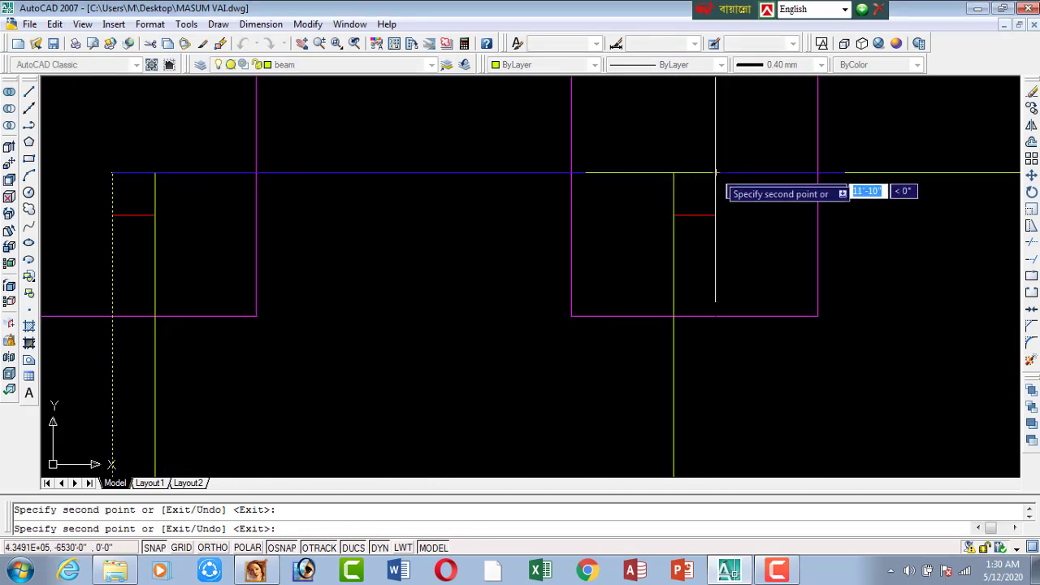
# Place another copy of the vertical beam line at the right-hand column.
pyautogui.scroll(-3, 715, 173)
pyautogui.scroll(1, 563, 195)
pyautogui.scroll(2, 794, 195)
pyautogui.scroll(2, 871, 194)
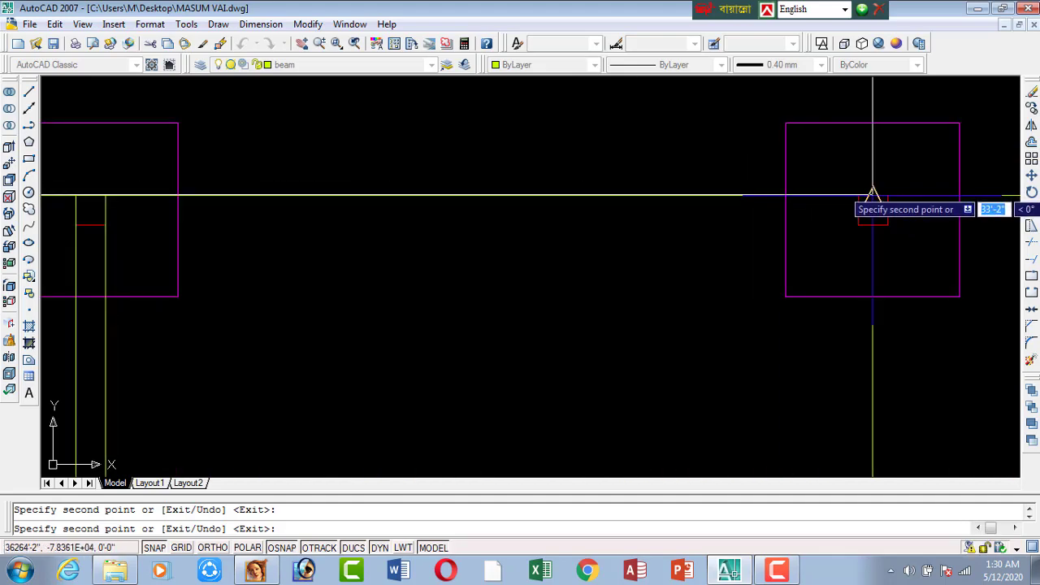
pyautogui.click(873, 195)
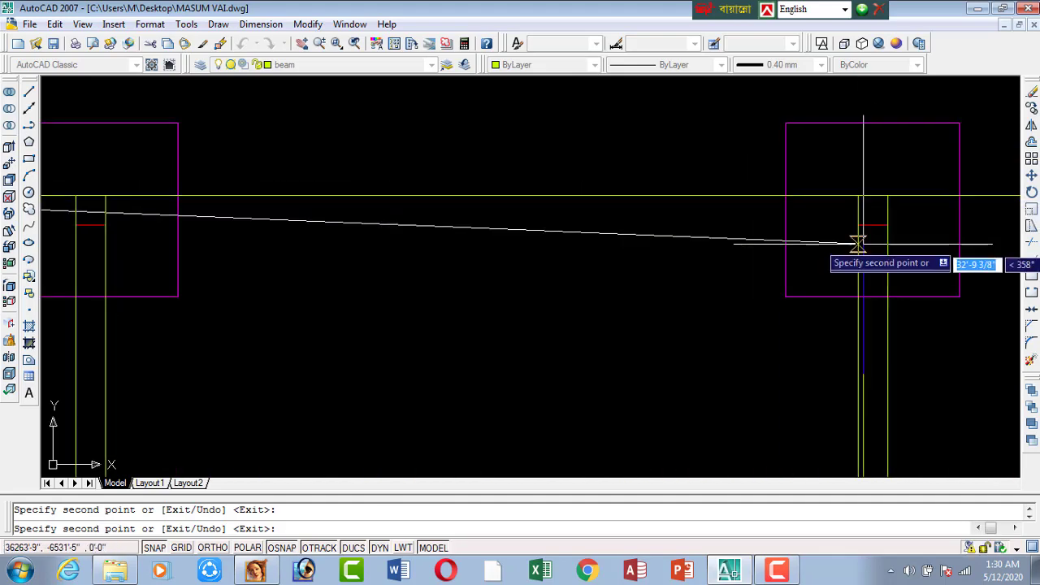
pyautogui.scroll(-3, 557, 225)
pyautogui.scroll(2, 692, 216)
pyautogui.scroll(1, 739, 192)
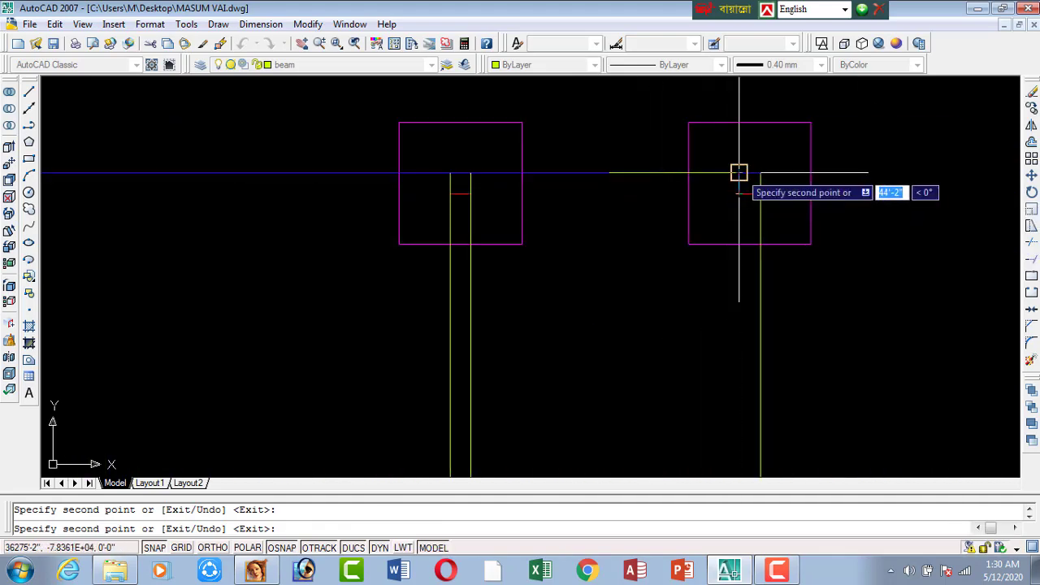
pyautogui.scroll(-3, 576, 317)
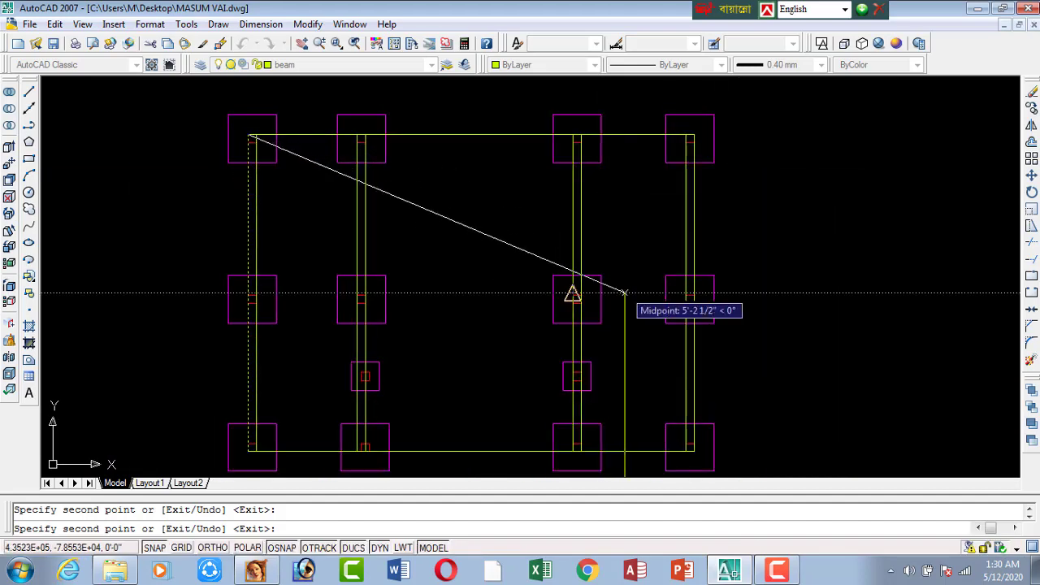
pyautogui.moveTo(602, 317); pyautogui.dragTo(606, 220, button='middle')
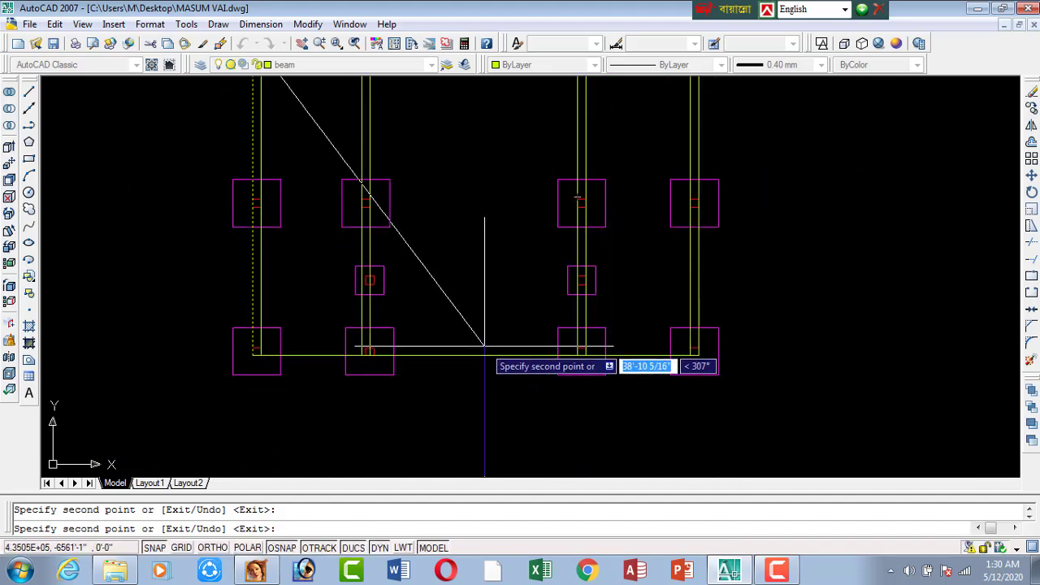
pyautogui.press('Escape')
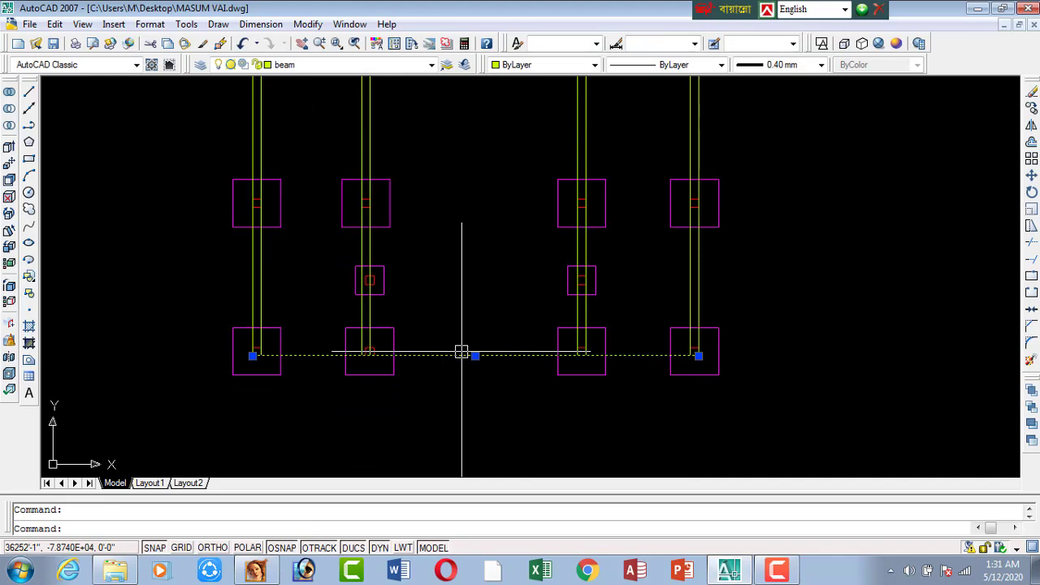
# Copy the bottom beam line up to the middle column row.
pyautogui.write('co')
pyautogui.press('Return')
pyautogui.scroll(5, 260, 364)
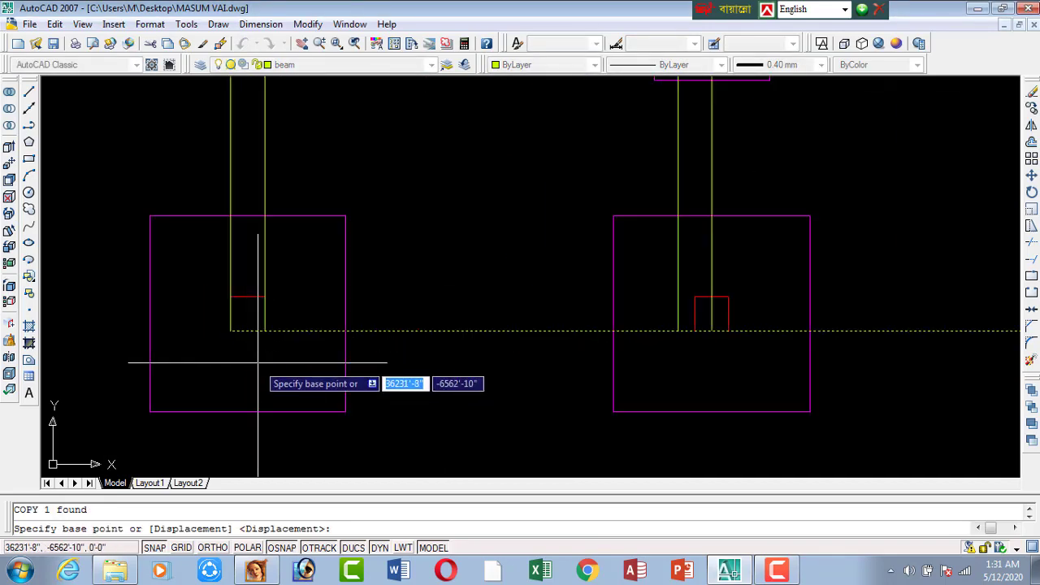
pyautogui.click(230, 313)
pyautogui.scroll(-5, 230, 314)
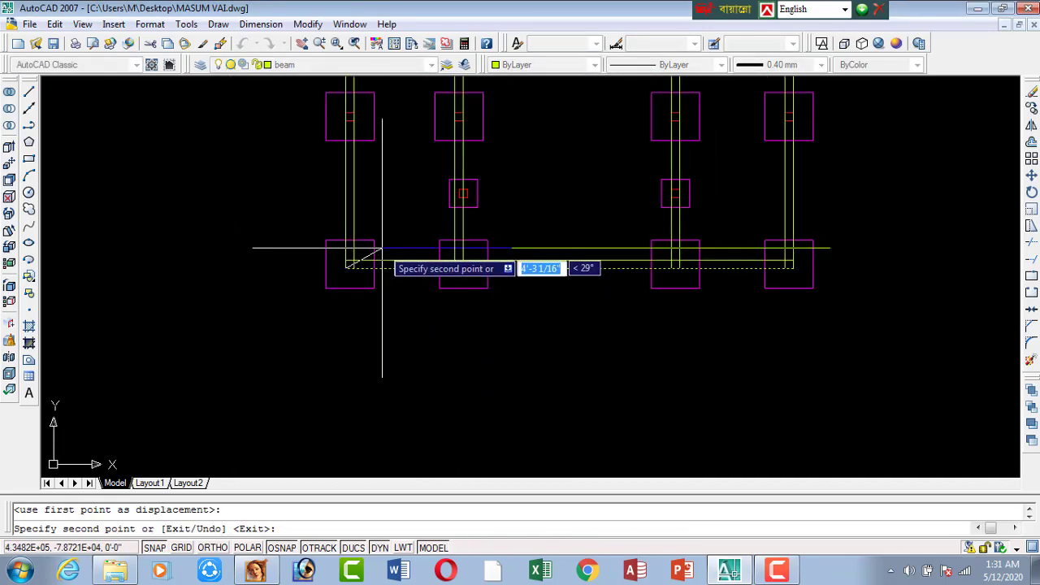
pyautogui.moveTo(383, 255); pyautogui.dragTo(376, 283, button='middle')
pyautogui.scroll(4, 376, 283)
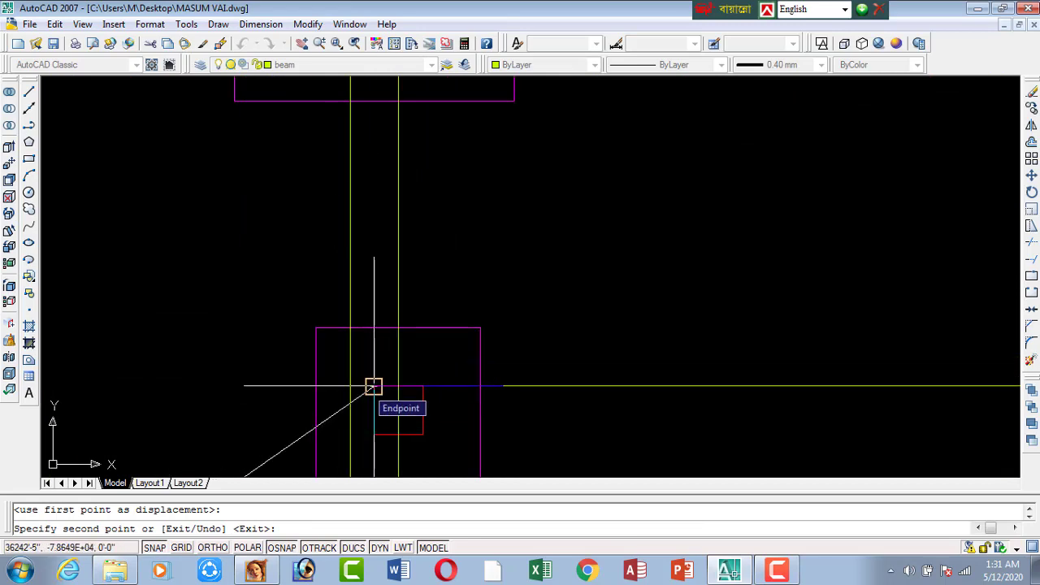
pyautogui.click(373, 387)
pyautogui.scroll(-4, 373, 365)
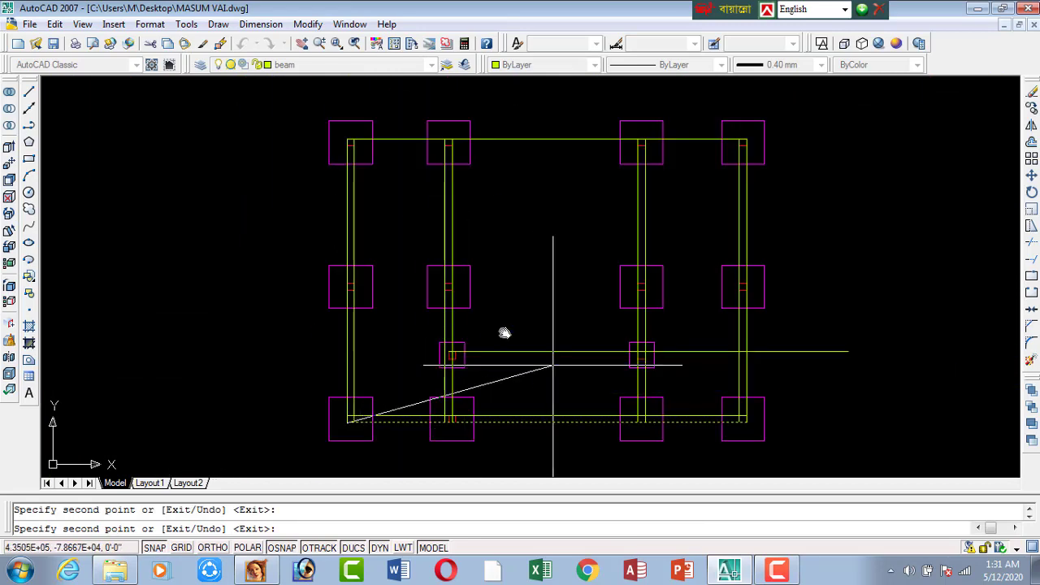
pyautogui.scroll(2, 492, 279)
pyautogui.scroll(2, 373, 285)
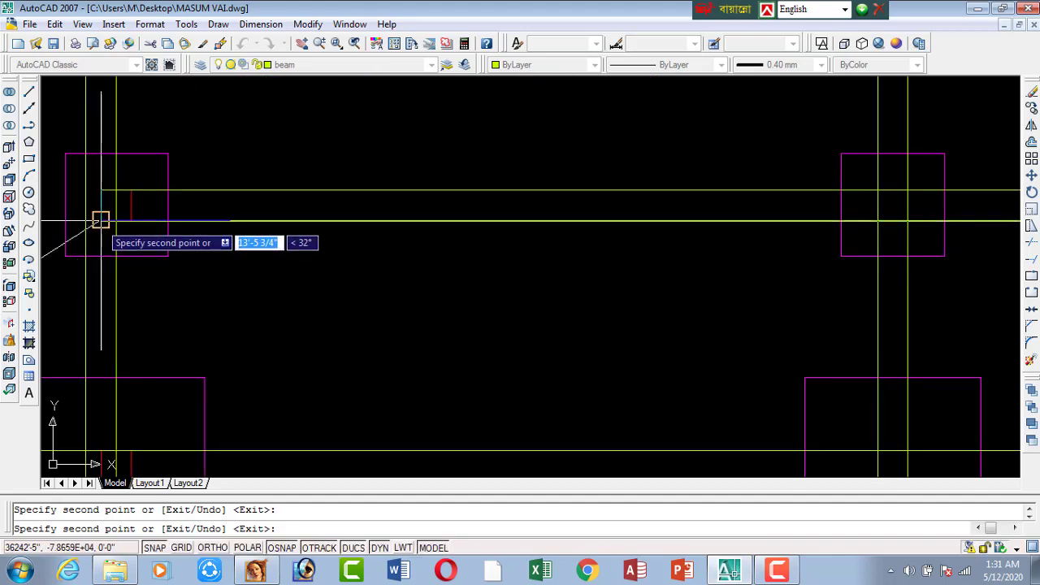
pyautogui.scroll(-3, 397, 278)
pyautogui.moveTo(397, 278); pyautogui.dragTo(417, 366, button='middle')
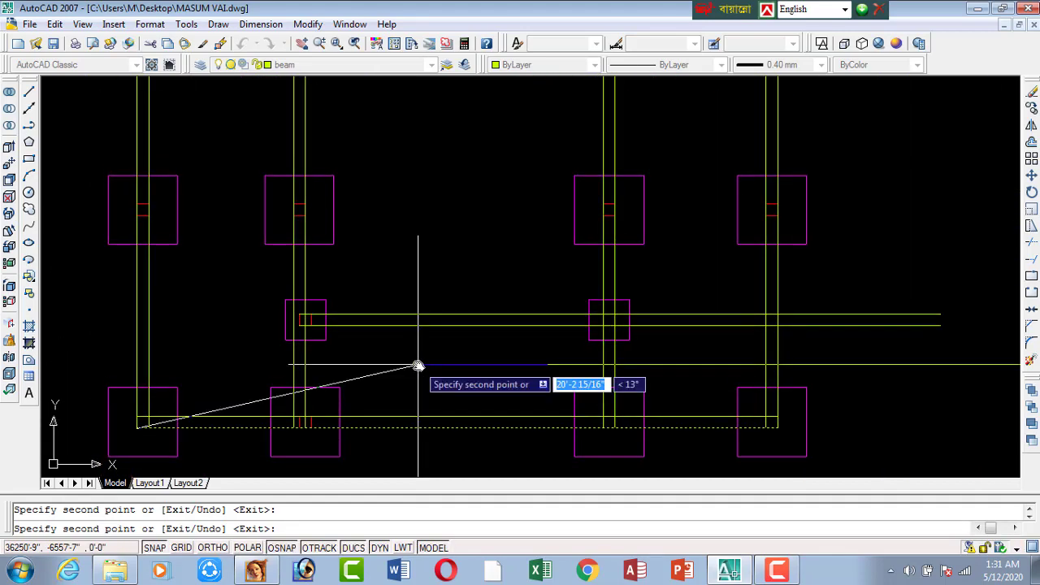
pyautogui.press('Escape')
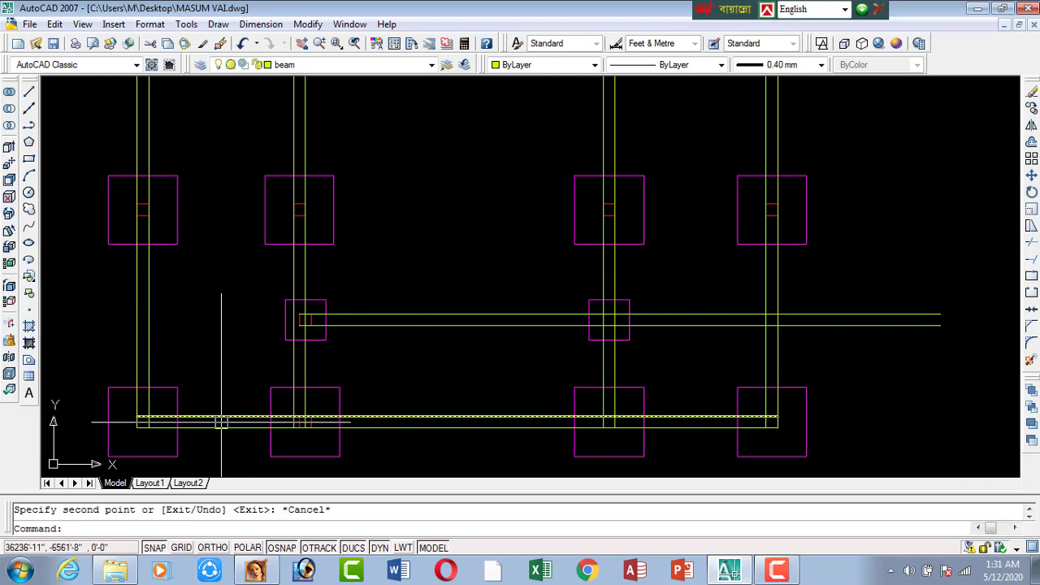
# Copy the top beam line 0'-10" below itself to form the double-line top beam.
pyautogui.moveTo(221, 422); pyautogui.dragTo(273, 312, button='middle')
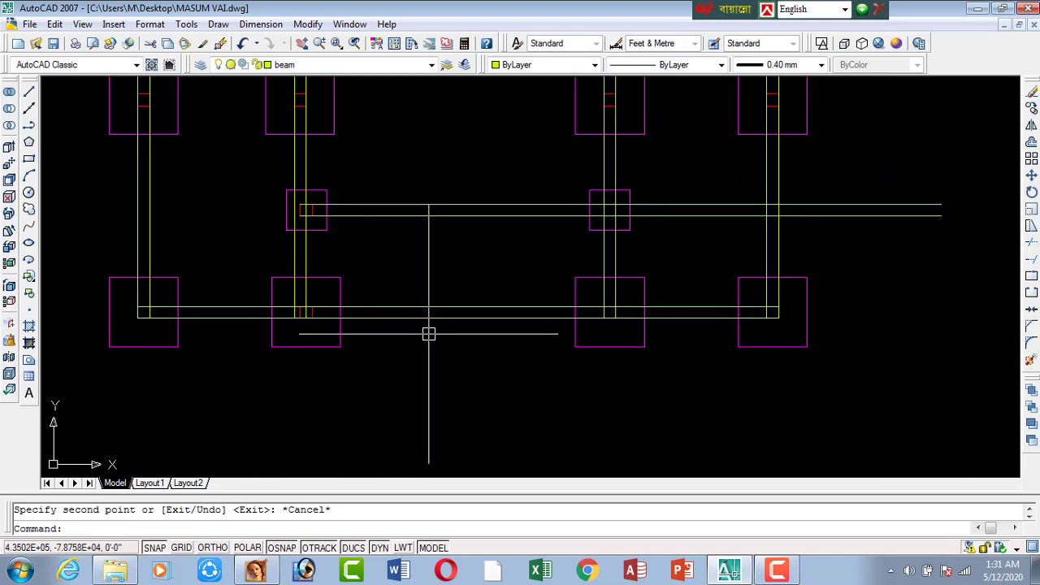
pyautogui.scroll(-2, 428, 334)
pyautogui.moveTo(498, 336); pyautogui.dragTo(485, 382, button='middle')
pyautogui.scroll(3, 485, 382)
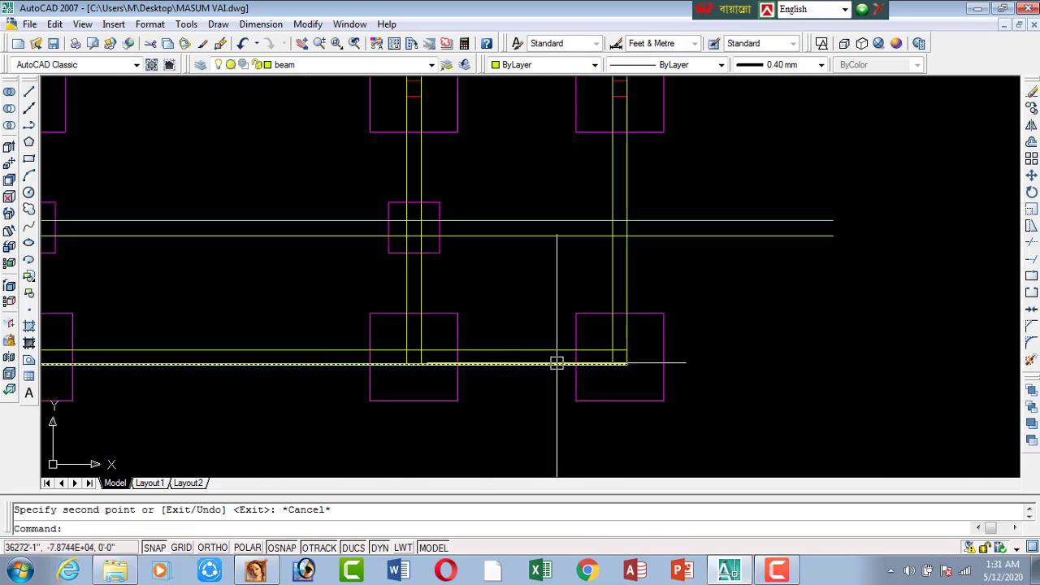
pyautogui.scroll(-3, 556, 363)
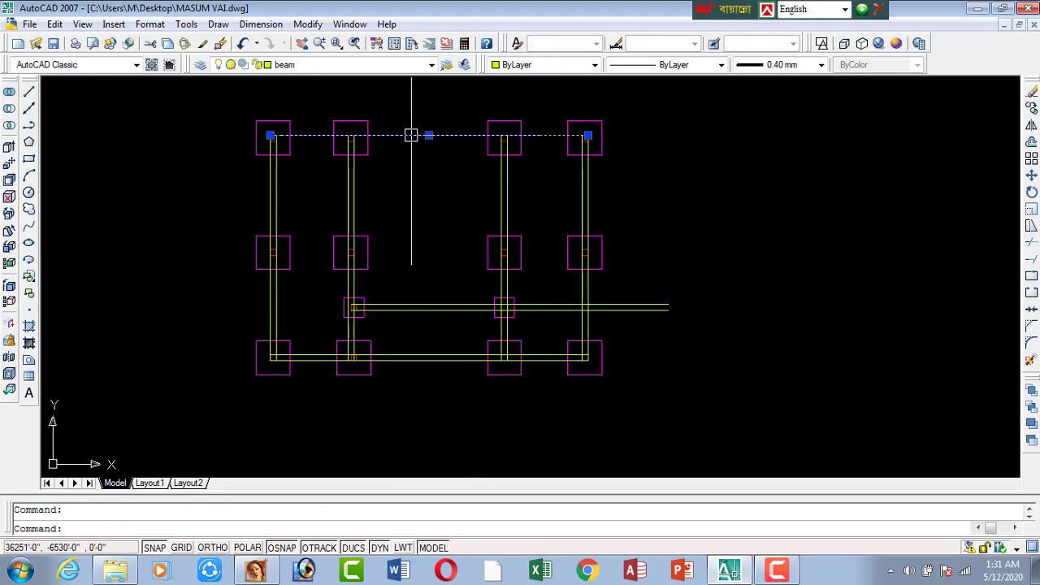
pyautogui.write('co')
pyautogui.press('Return')
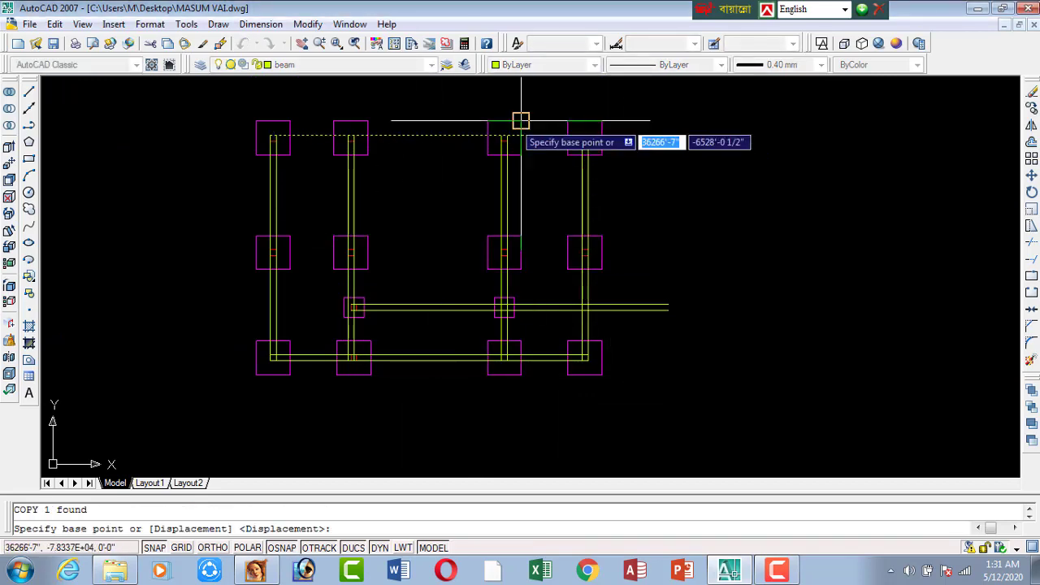
pyautogui.scroll(4, 520, 118)
pyautogui.click(801, 172)
pyautogui.click(802, 197)
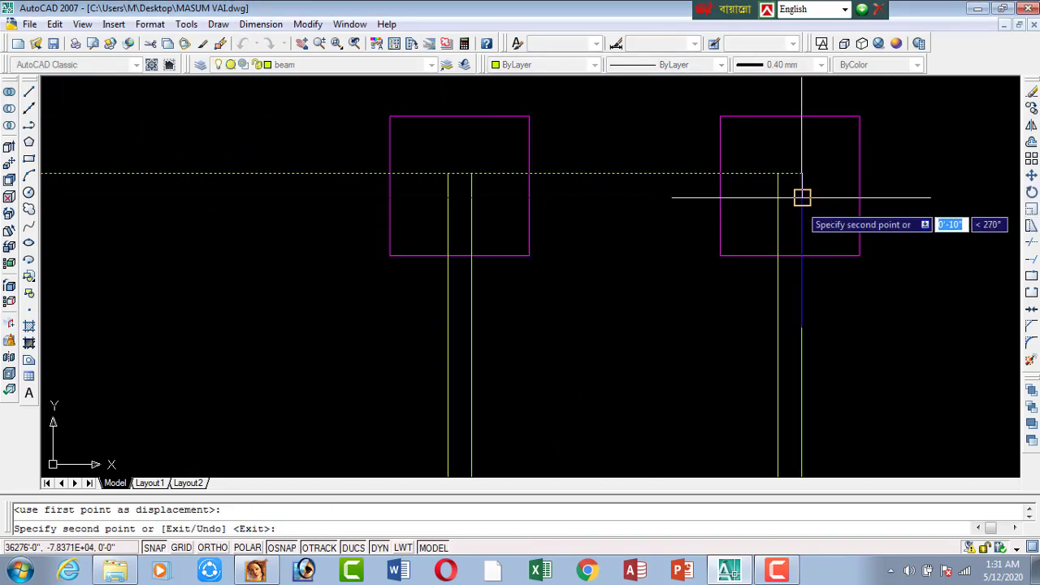
pyautogui.press('Escape')
pyautogui.scroll(-4, 596, 268)
pyautogui.moveTo(593, 308); pyautogui.dragTo(601, 225, button='middle')
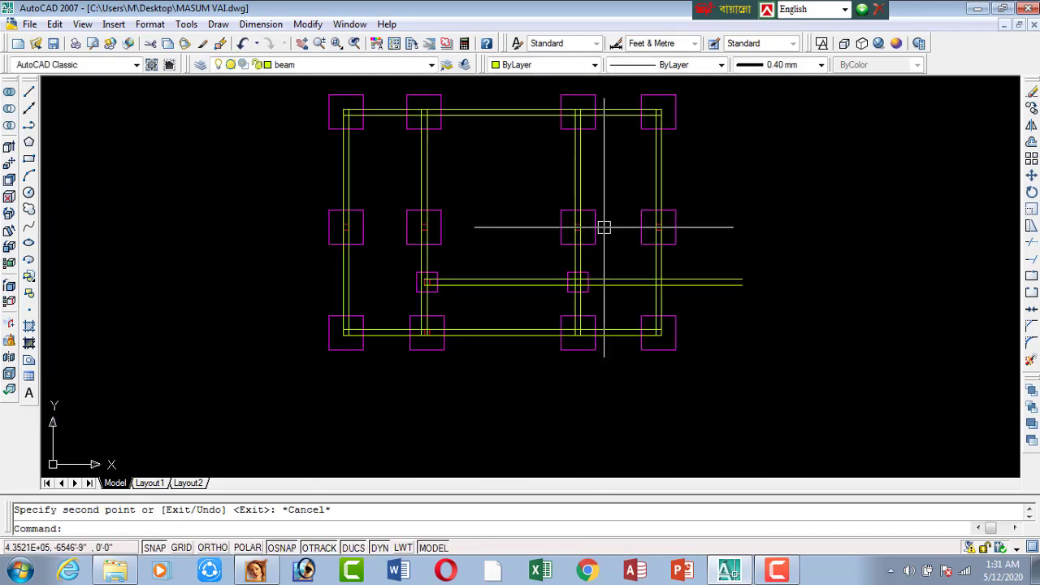
pyautogui.scroll(3, 601, 227)
pyautogui.scroll(-4, 700, 245)
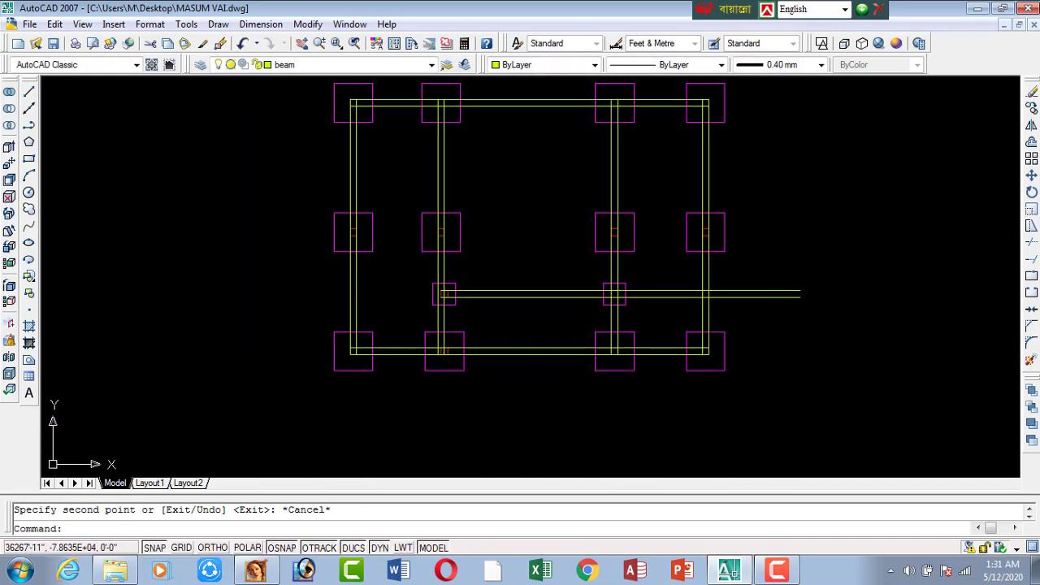
pyautogui.scroll(2, 434, 246)
pyautogui.scroll(2, 441, 285)
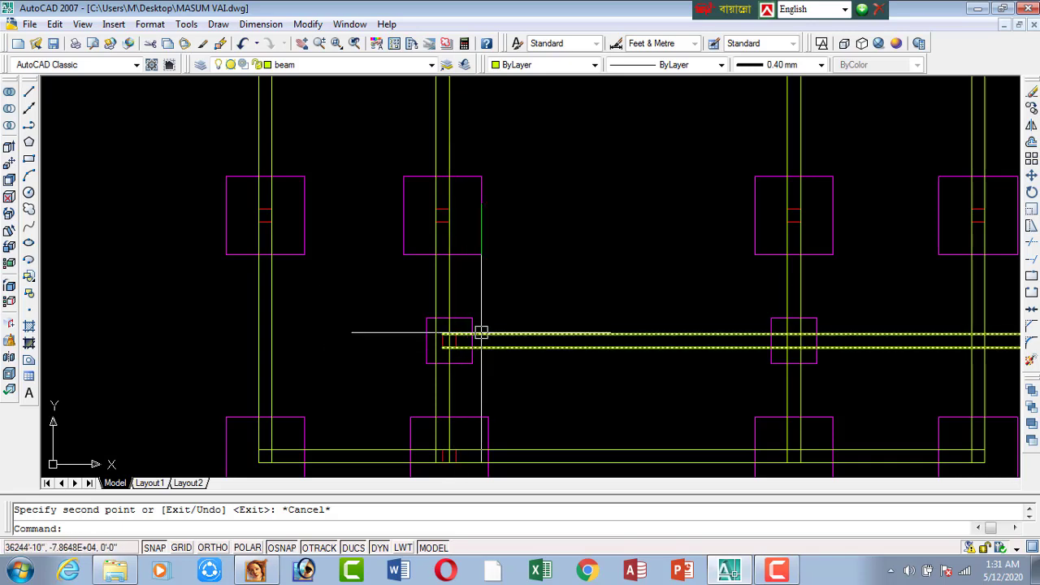
# Start TR with all lines as cutting edges and trim the beam lines inside the column.
pyautogui.write('tr')
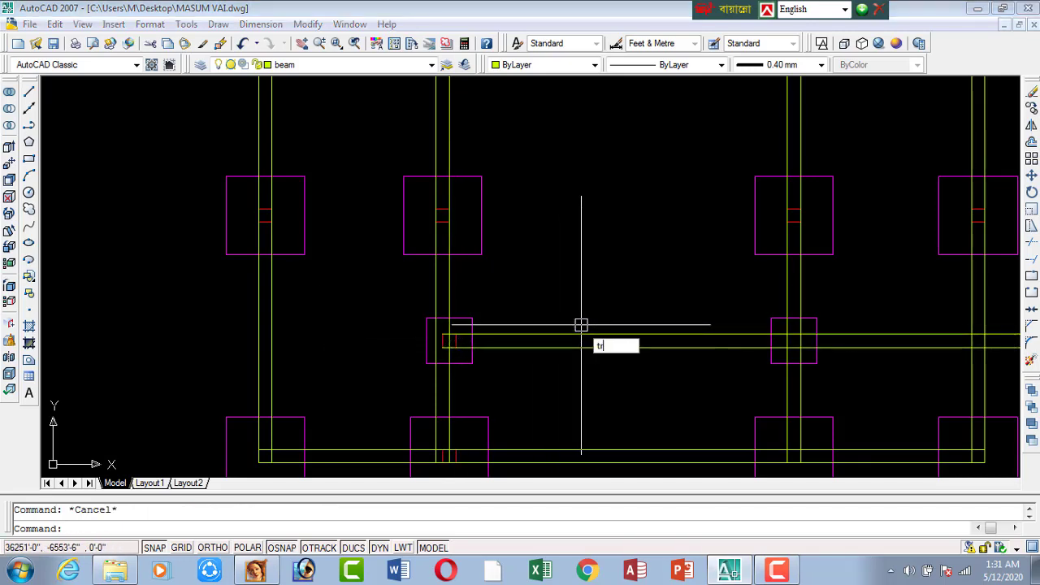
pyautogui.press('Return')
pyautogui.press('Return')
pyautogui.scroll(3, 481, 260)
pyautogui.click(497, 247)
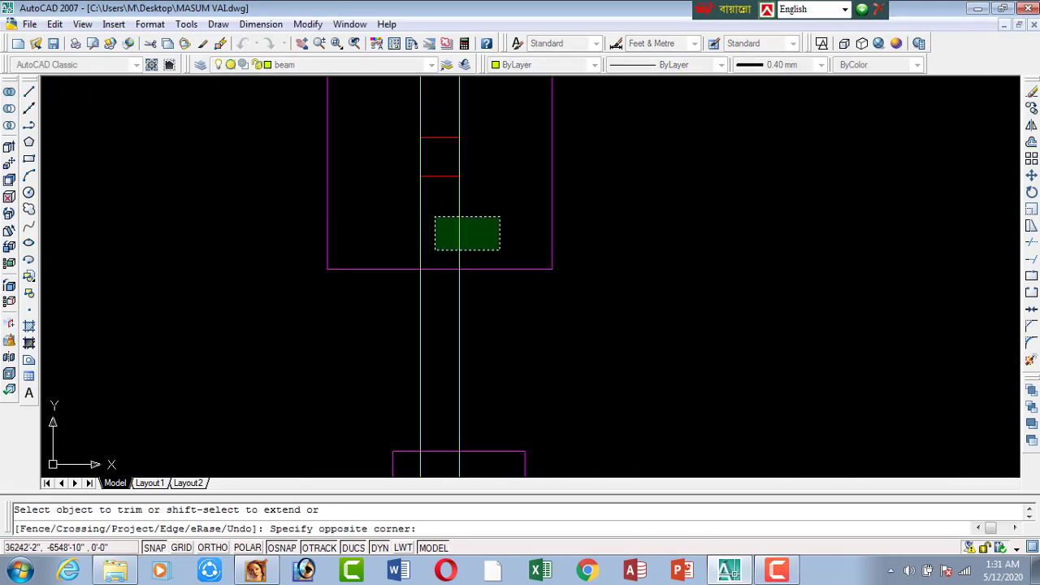
pyautogui.click(392, 254)
pyautogui.scroll(-3, 571, 259)
pyautogui.scroll(2, 503, 255)
pyautogui.scroll(2, 569, 244)
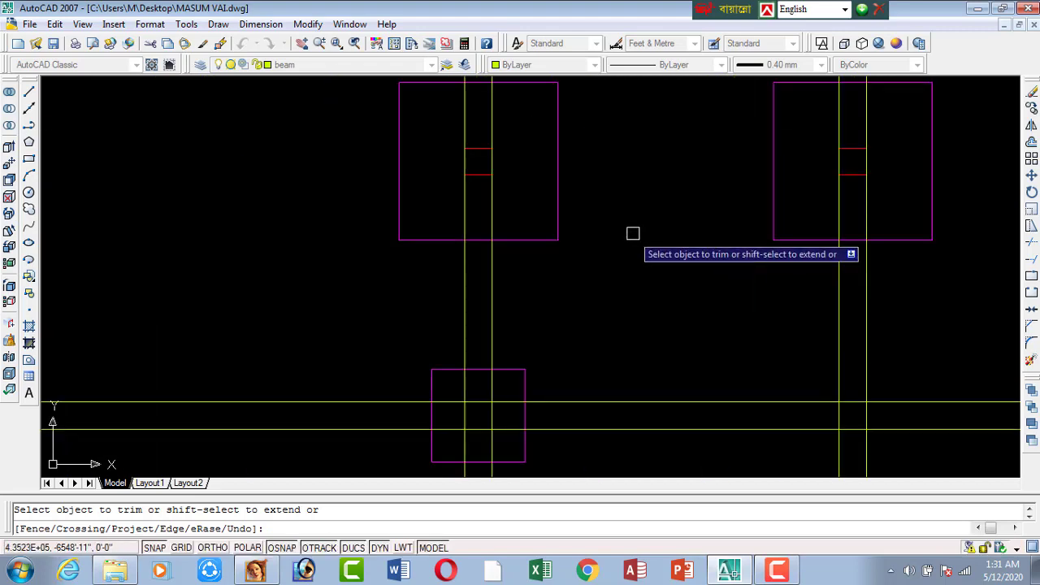
# Trim both horizontal beam lines crossing the small central column.
pyautogui.click(515, 200)
pyautogui.scroll(-3, 511, 200)
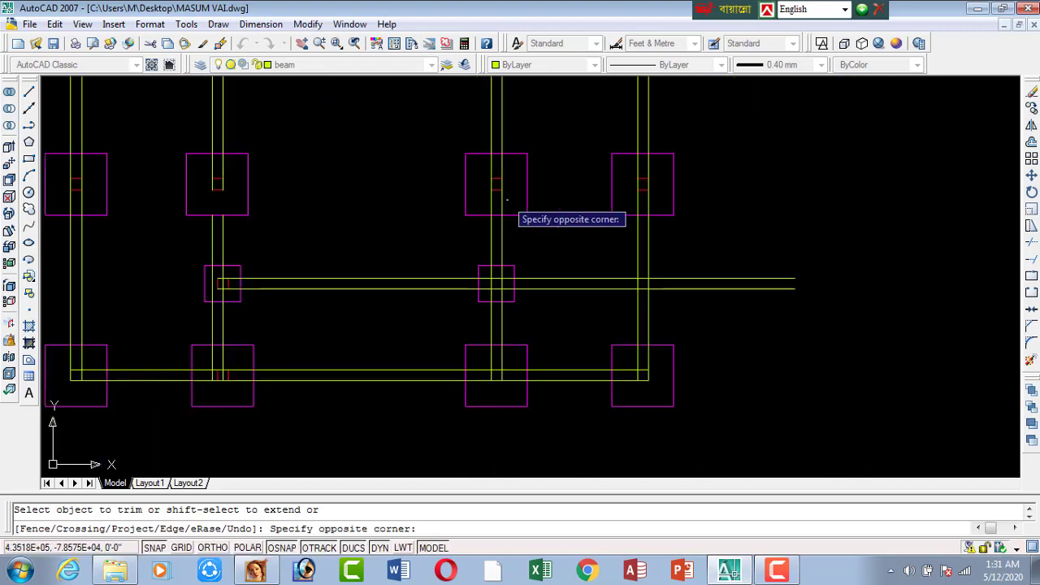
pyautogui.scroll(2, 507, 200)
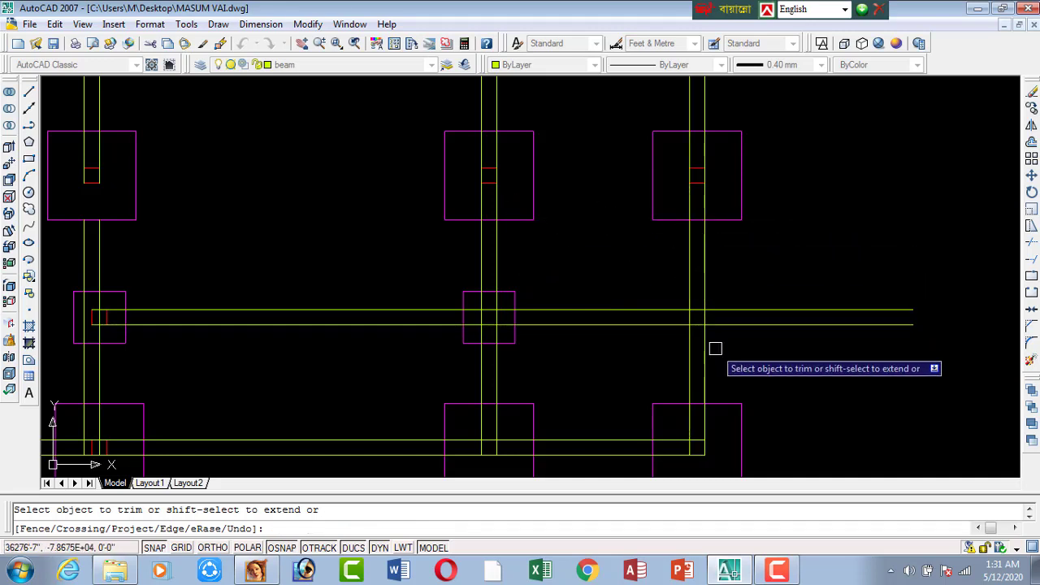
pyautogui.scroll(5, 509, 331)
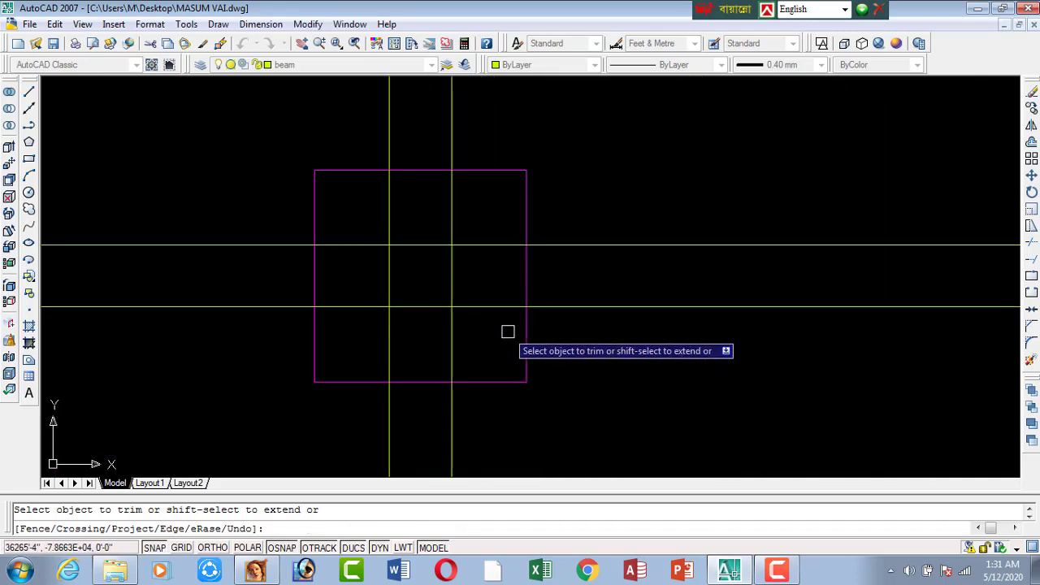
pyautogui.click(479, 222)
pyautogui.click(464, 325)
pyautogui.scroll(-5, 552, 317)
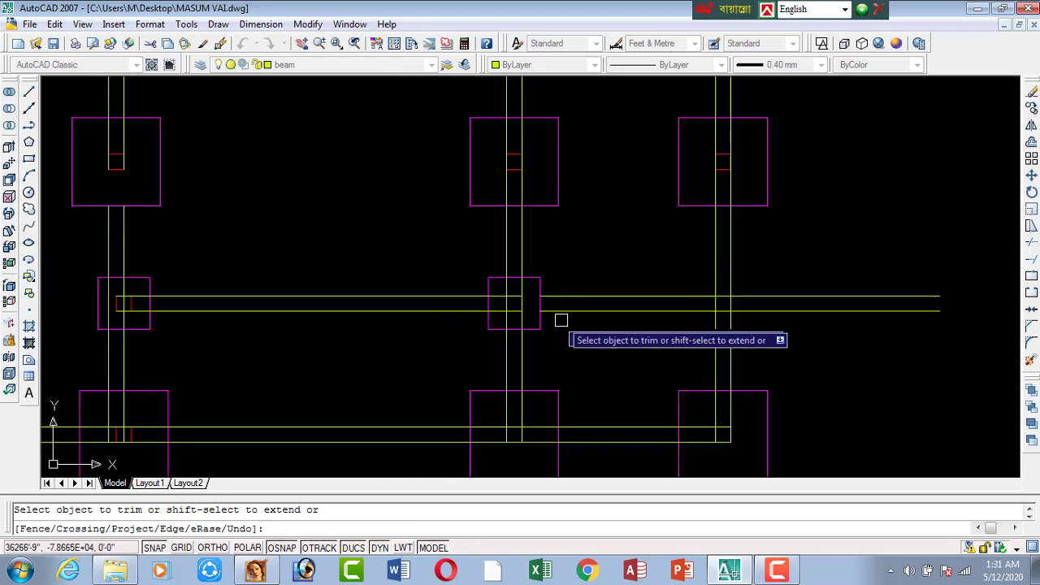
pyautogui.scroll(-3, 479, 343)
pyautogui.scroll(4, 396, 319)
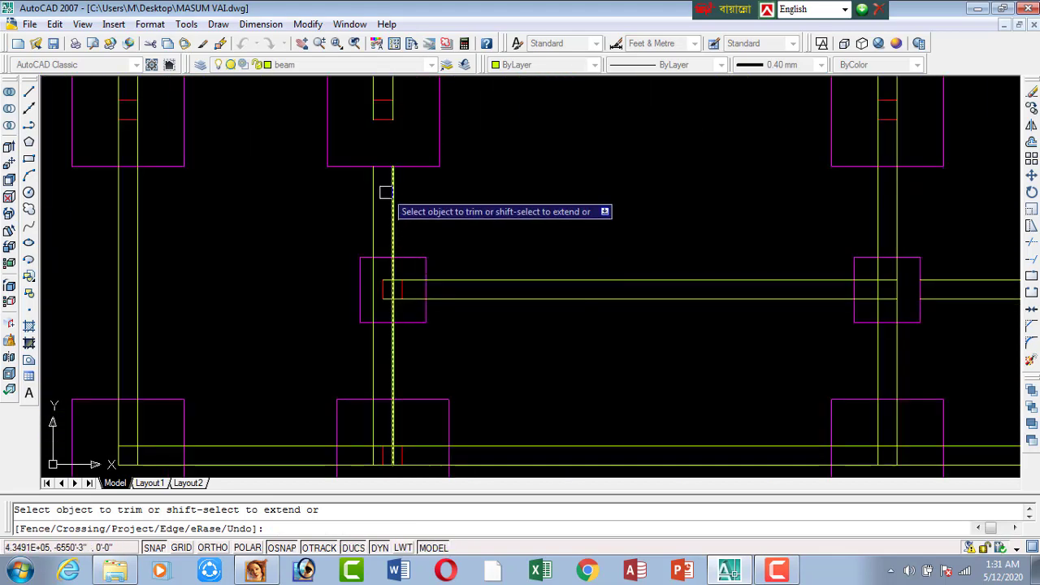
pyautogui.press('Escape')
# Delete the two vertical beam lines through the middle column and a stray polyline.
pyautogui.click(316, 233)
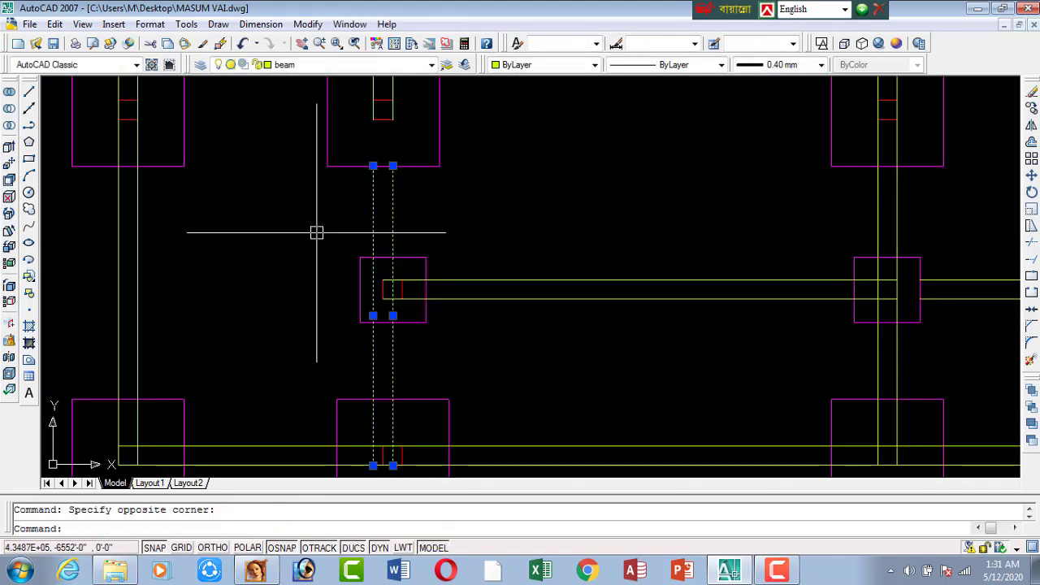
pyautogui.press('Delete')
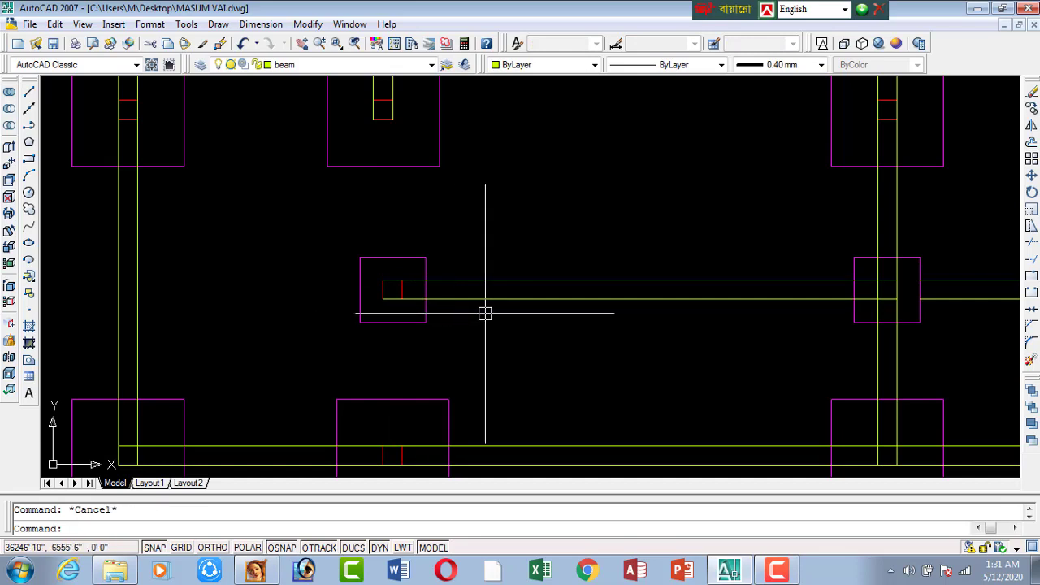
pyautogui.write('pl')
pyautogui.press('Return')
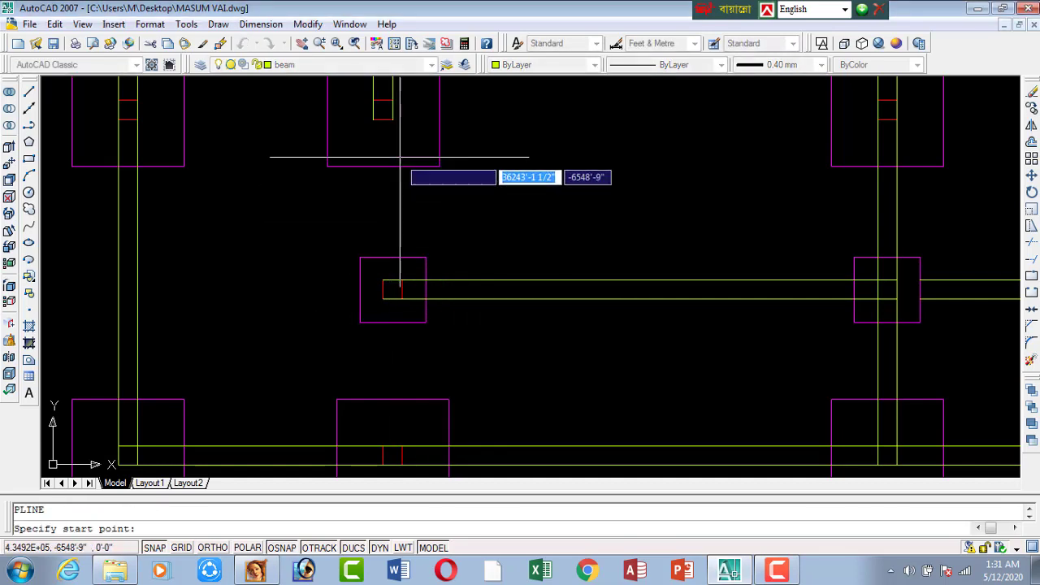
pyautogui.scroll(3, 392, 284)
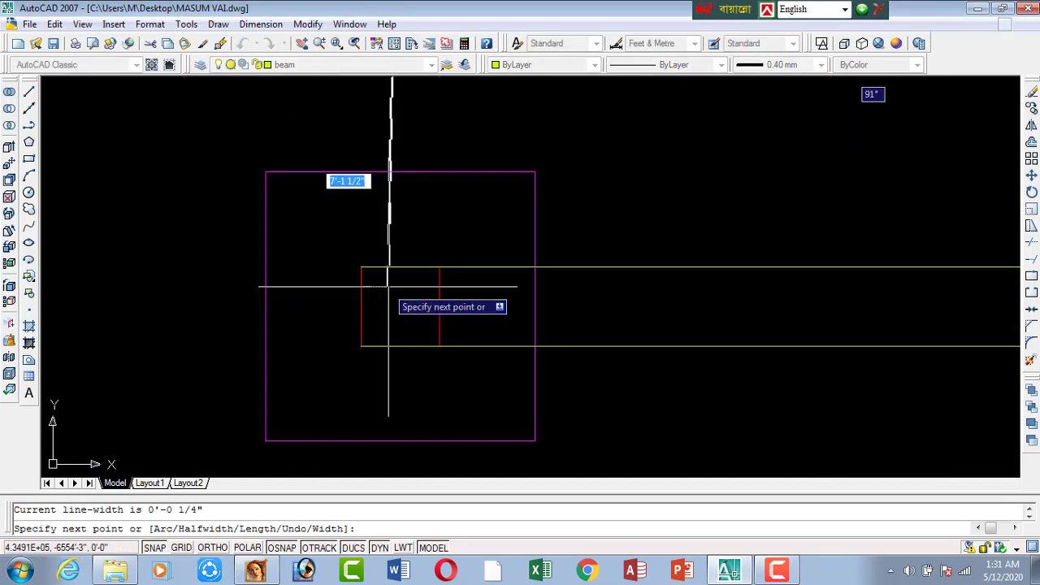
pyautogui.click(438, 265)
pyautogui.press('Escape')
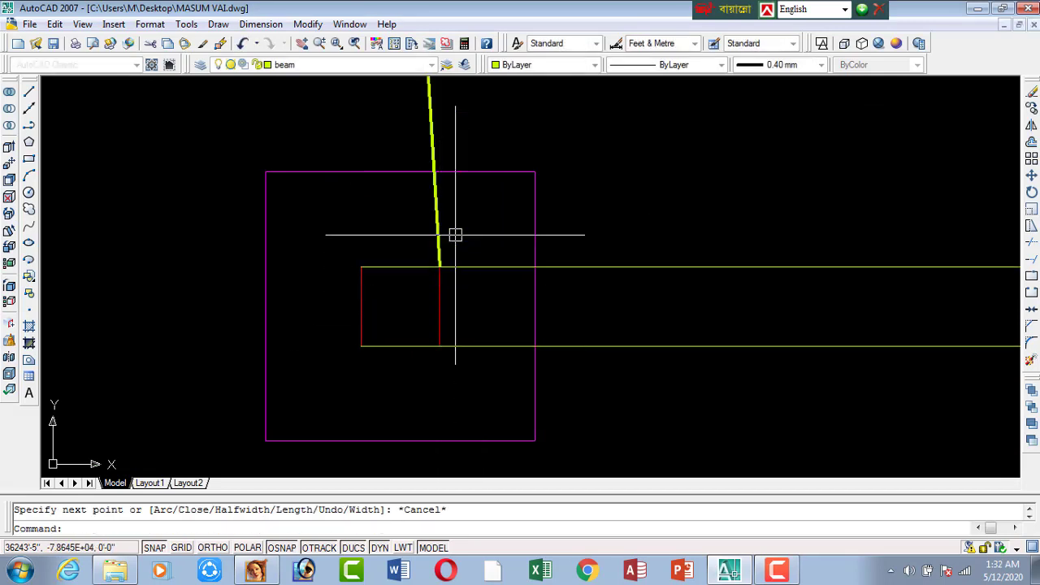
pyautogui.press('Delete')
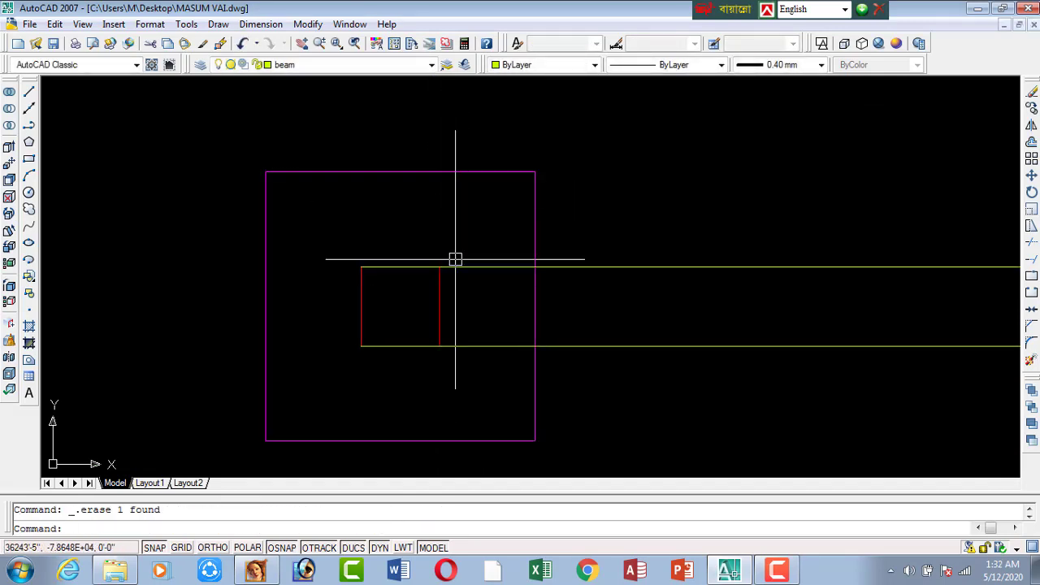
# Draw the first slanted beam line from the beam corner down to the lower column.
pyautogui.write('l')
pyautogui.press('Return')
pyautogui.scroll(-3, 455, 258)
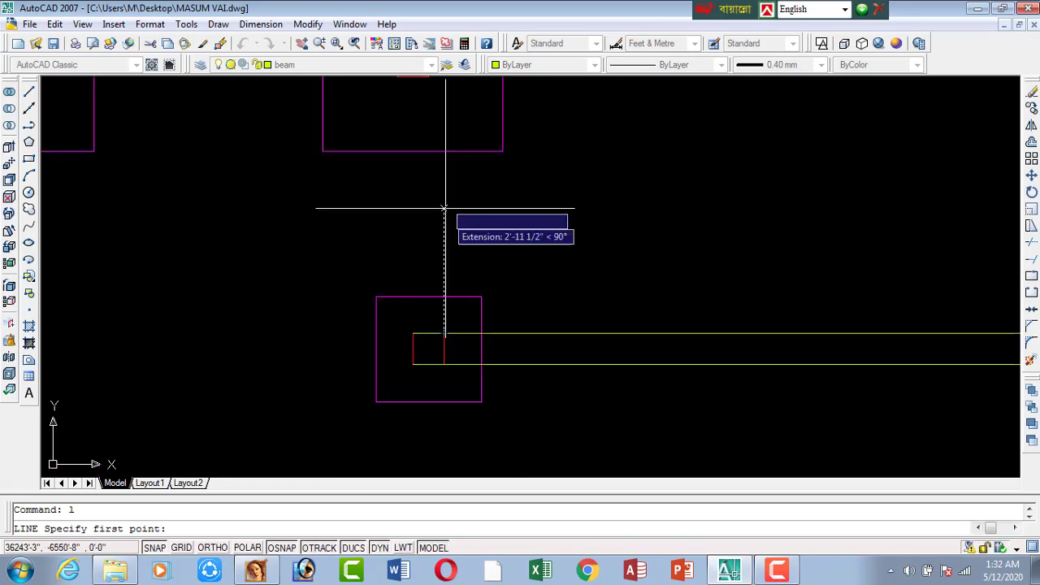
pyautogui.scroll(2, 447, 209)
pyautogui.moveTo(447, 209)
pyautogui.mouseDown(button='middle')
pyautogui.moveTo(410, 289)
pyautogui.moveTo(403, 271)
pyautogui.mouseUp(button='middle')
pyautogui.scroll(-2, 411, 255)
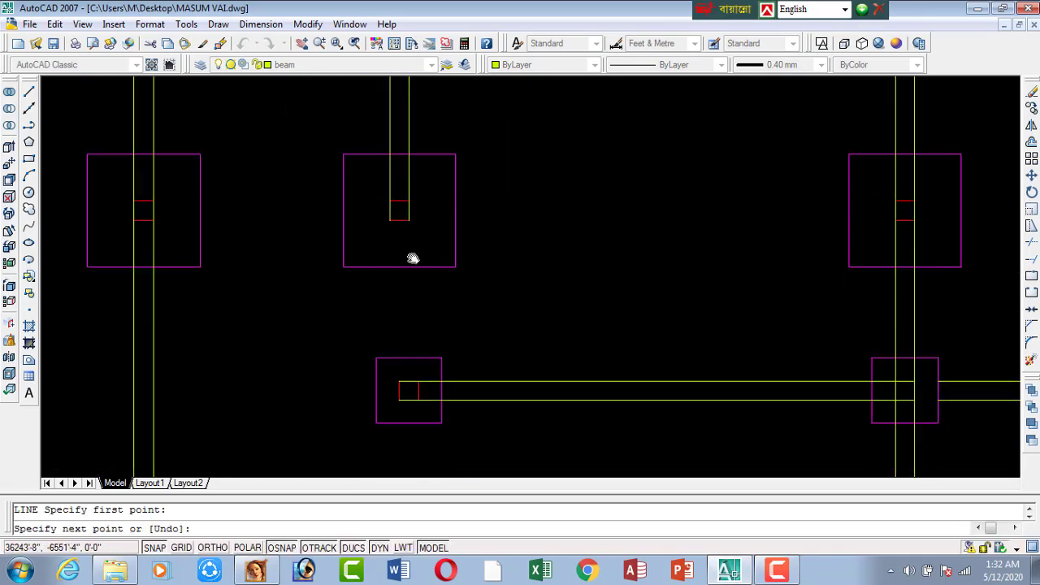
pyautogui.scroll(-1, 378, 313)
pyautogui.scroll(5, 415, 190)
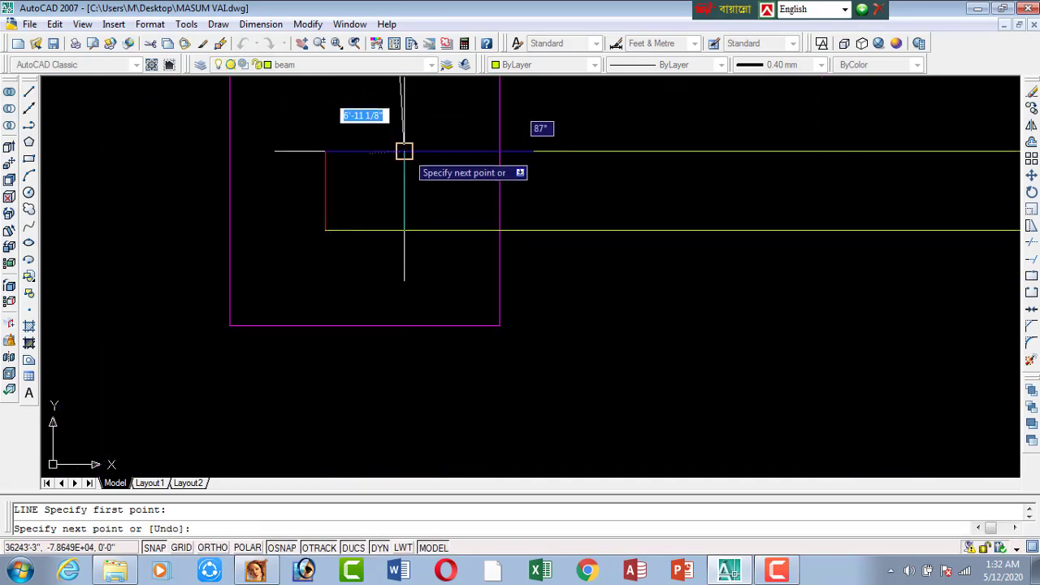
pyautogui.click(404, 153)
pyautogui.scroll(-2, 408, 232)
pyautogui.moveTo(422, 331); pyautogui.dragTo(406, 208, button='middle')
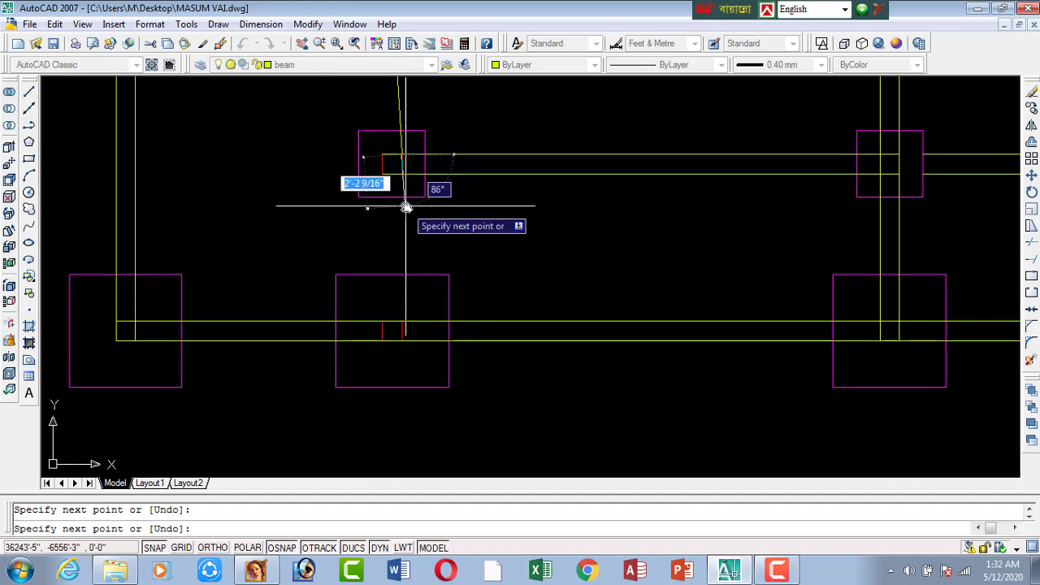
pyautogui.scroll(6, 408, 348)
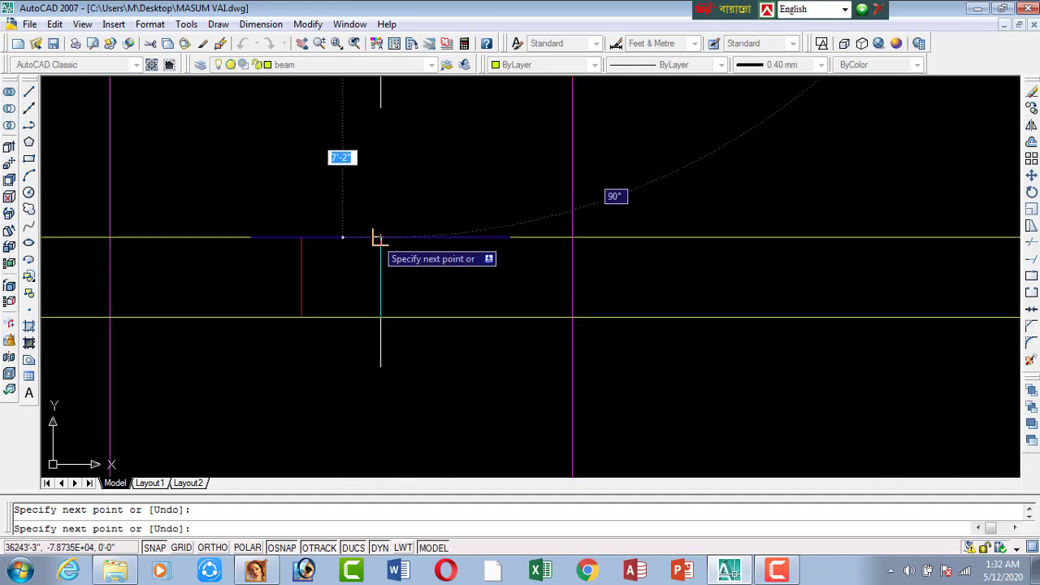
pyautogui.click(379, 237)
pyautogui.press('Escape')
pyautogui.scroll(-2, 436, 395)
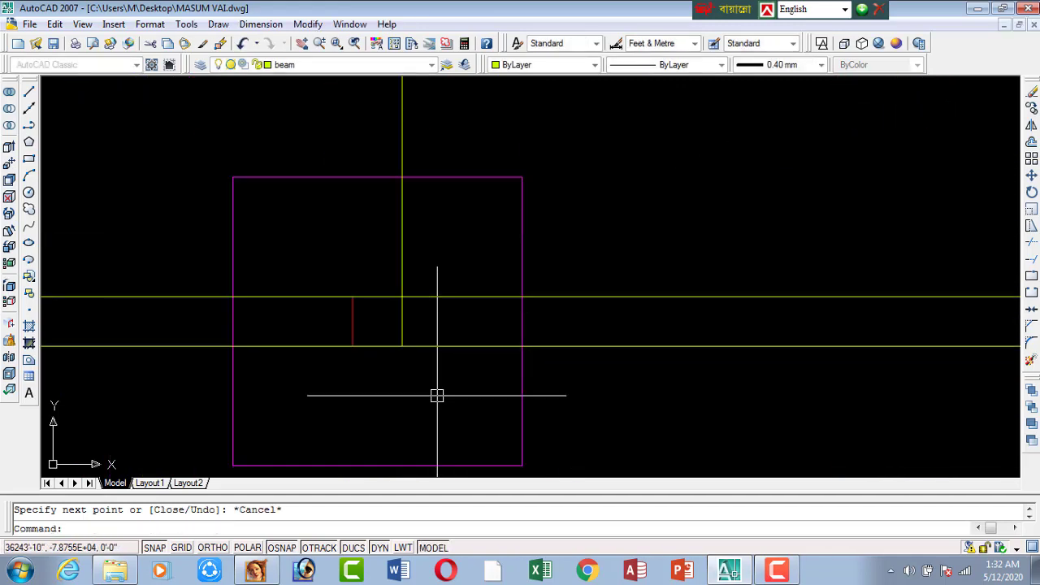
pyautogui.scroll(-6, 430, 430)
# Draw the second slanted beam line from the column to the small footing.
pyautogui.press('Return')
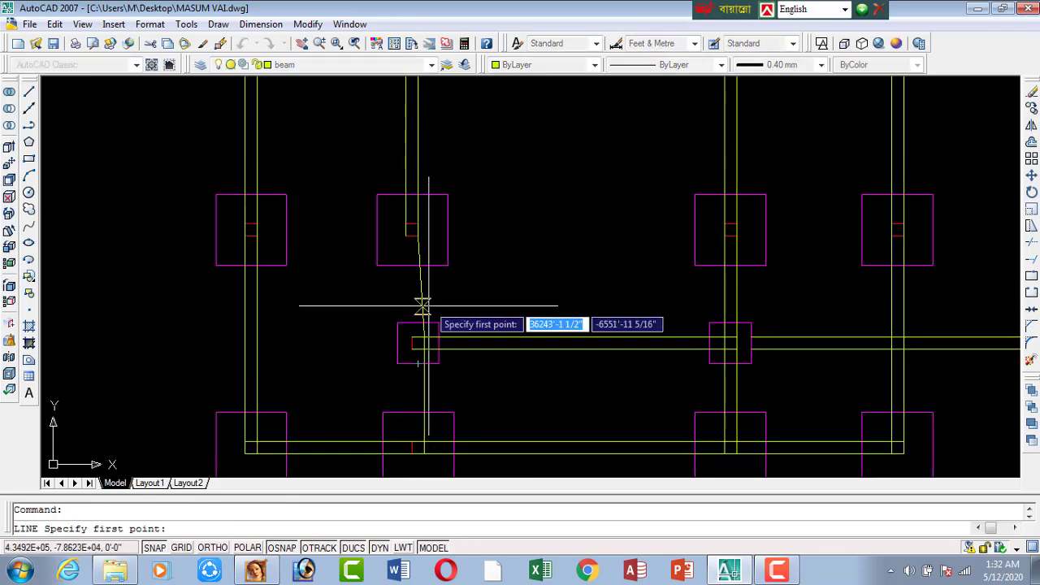
pyautogui.scroll(5, 388, 239)
pyautogui.click(461, 226)
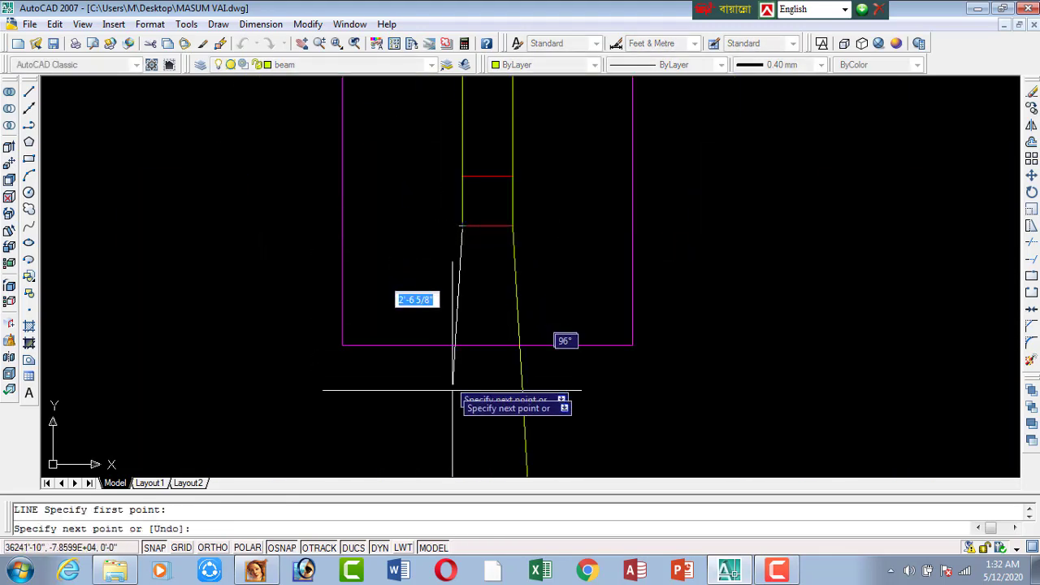
pyautogui.moveTo(455, 390); pyautogui.dragTo(441, 160, button='middle')
pyautogui.click(474, 409)
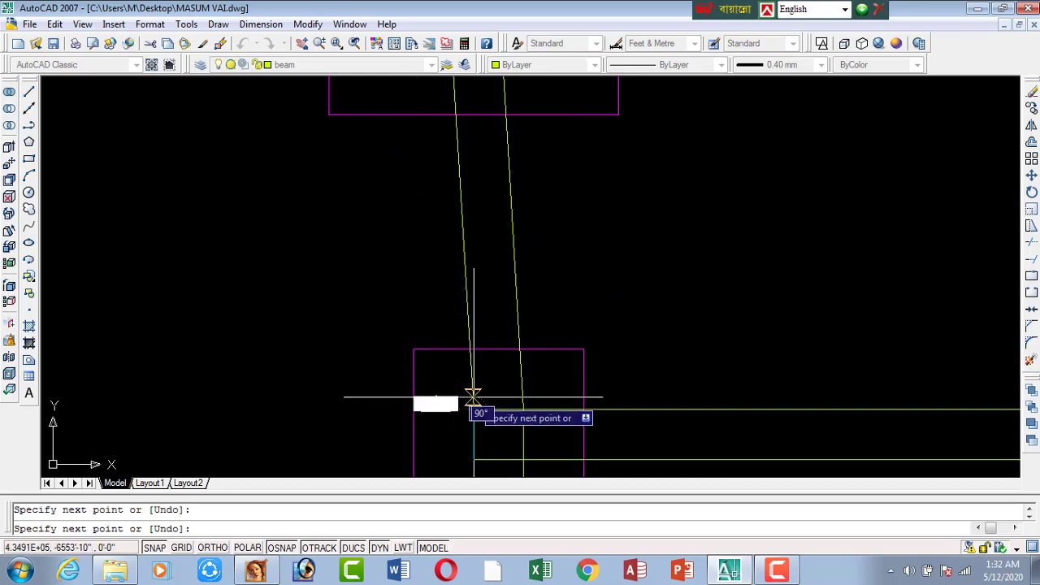
pyautogui.scroll(-4, 471, 399)
pyautogui.scroll(1, 464, 195)
pyautogui.scroll(4, 462, 229)
pyautogui.click(462, 229)
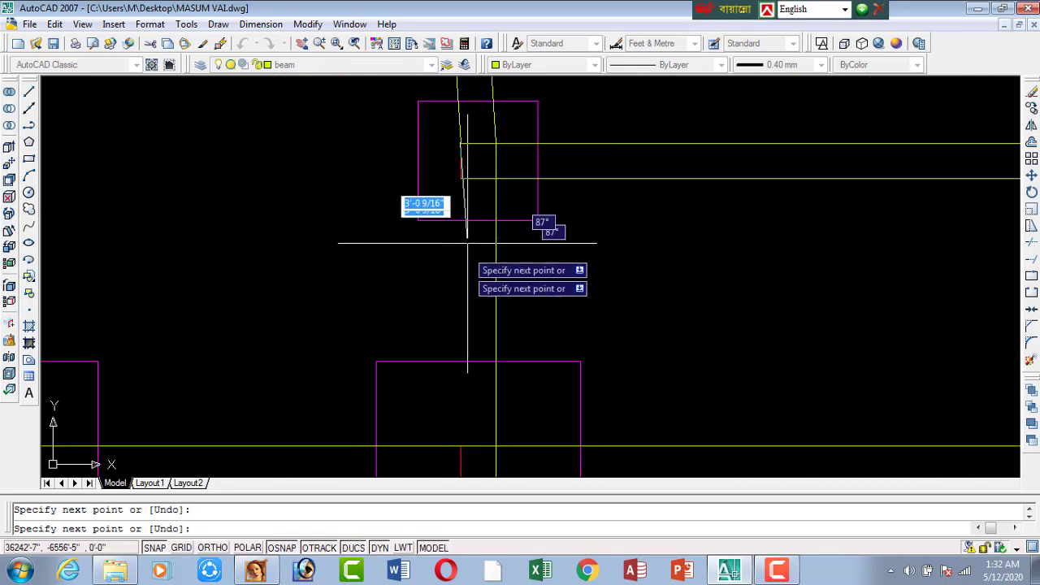
pyautogui.scroll(2, 460, 177)
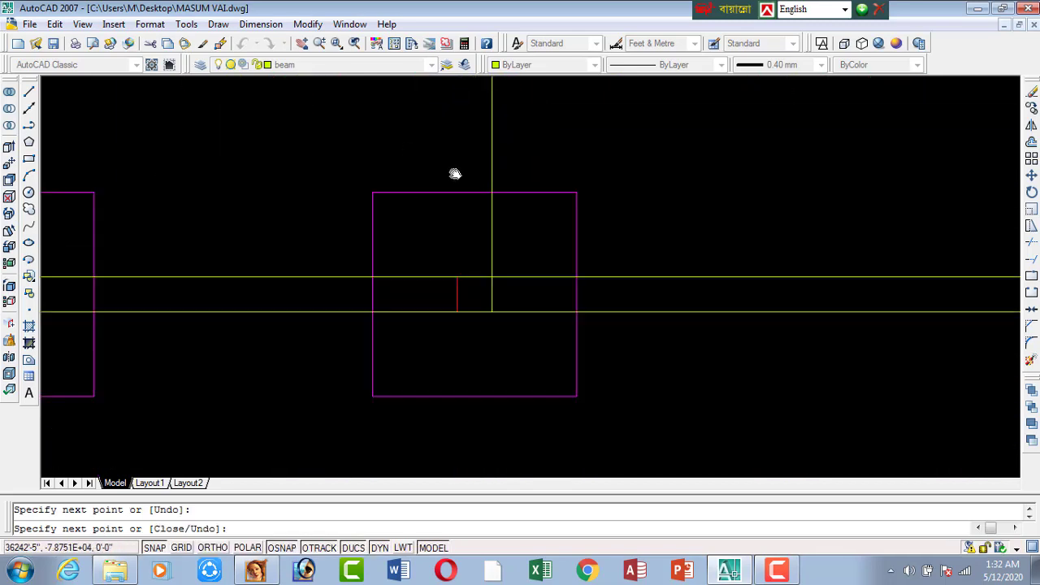
pyautogui.click(455, 260)
pyautogui.press('Return')
pyautogui.scroll(-2, 512, 279)
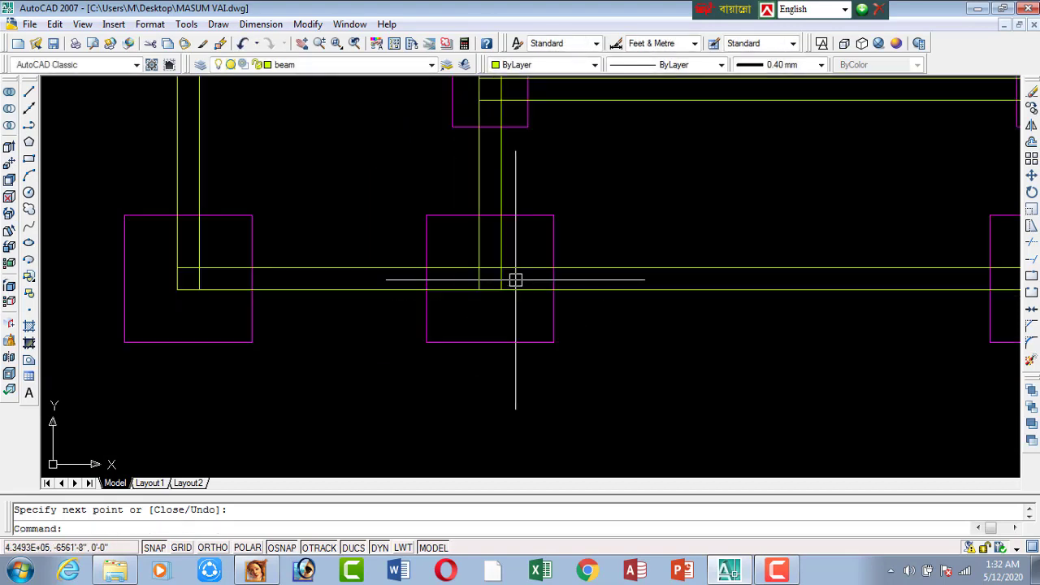
pyautogui.scroll(-5, 543, 350)
pyautogui.scroll(1, 643, 329)
pyautogui.scroll(1, 642, 329)
# Erase the two stray beam lines extending right of the small footing.
pyautogui.press('Escape')
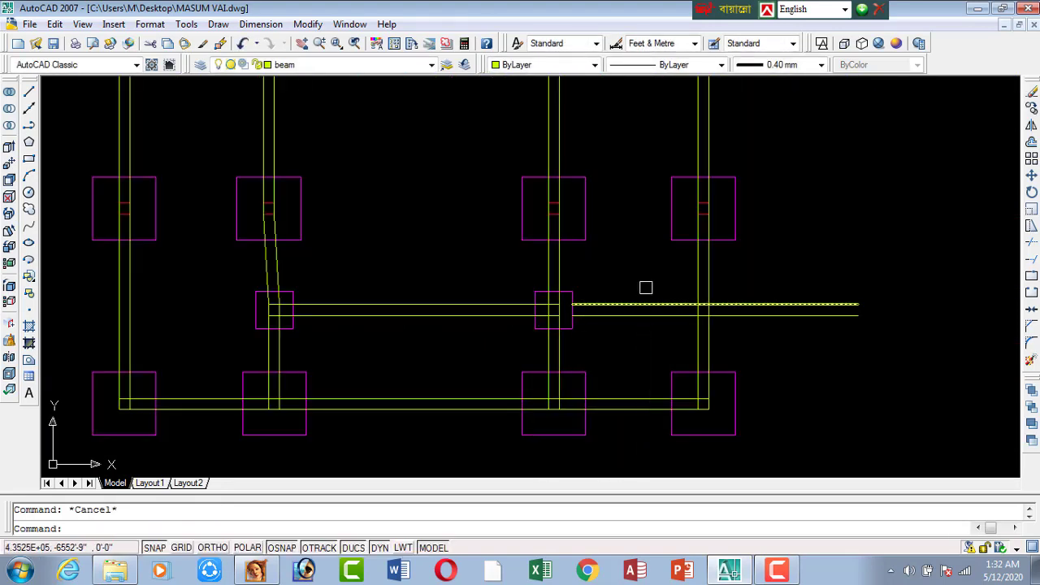
pyautogui.click(619, 345)
pyautogui.press('Delete')
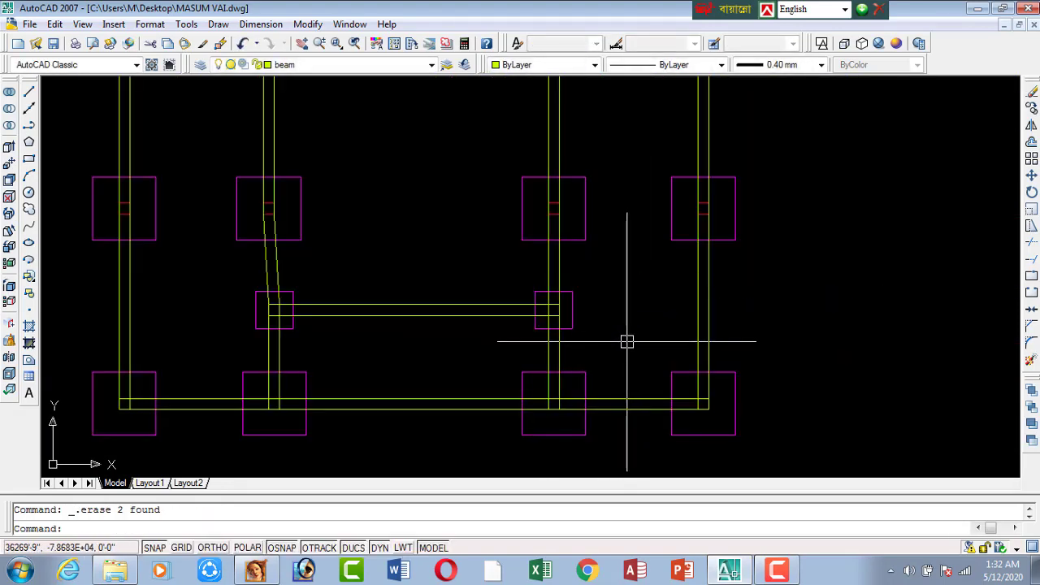
pyautogui.scroll(-1, 616, 359)
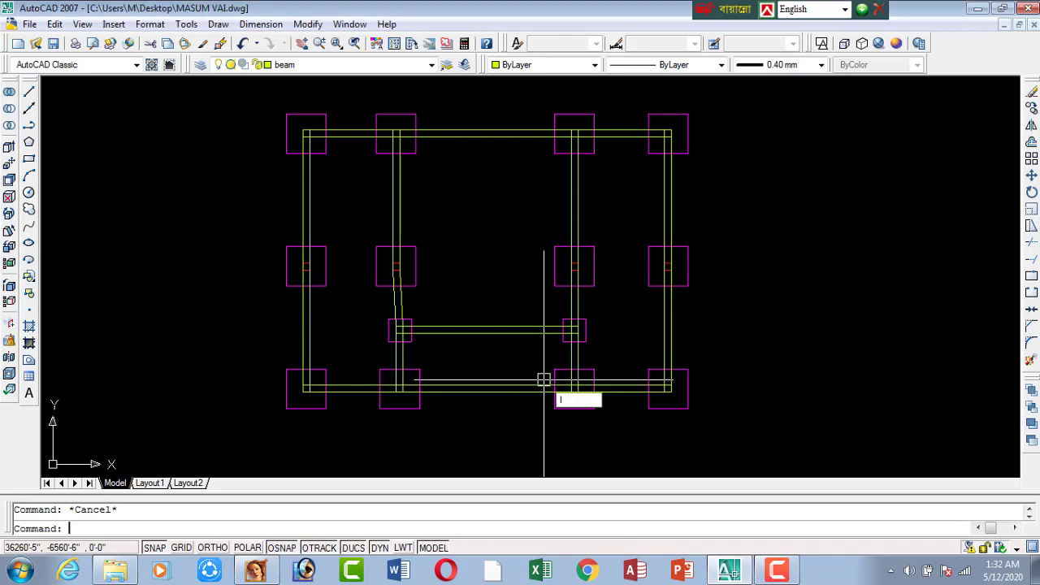
# Copy the top beam's two lines from the top-left column to the middle-left column.
pyautogui.click(497, 99)
pyautogui.click(451, 241)
pyautogui.write('co')
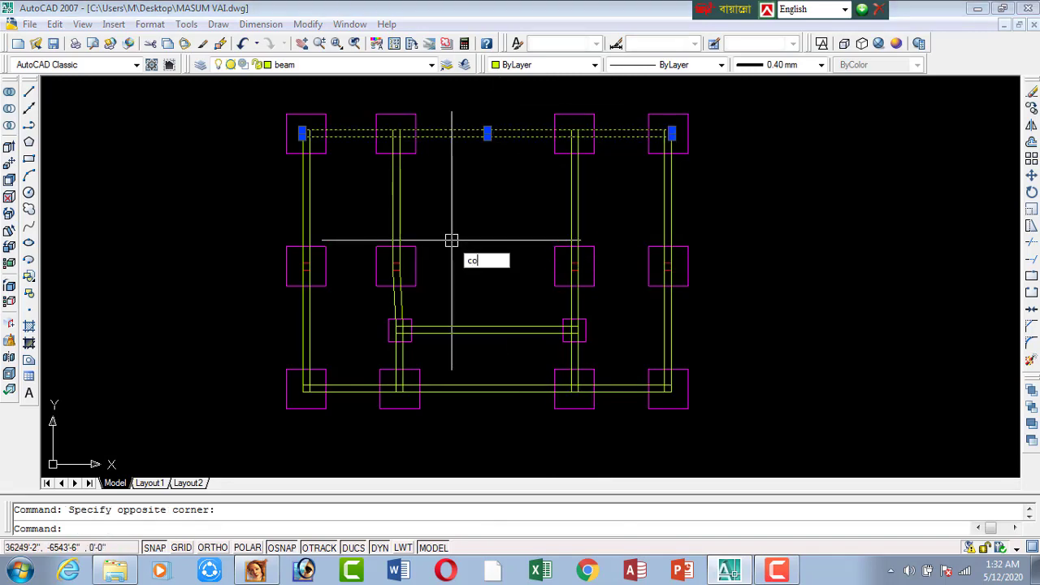
pyautogui.press('Return')
pyautogui.scroll(5, 451, 241)
pyautogui.scroll(1, 296, 149)
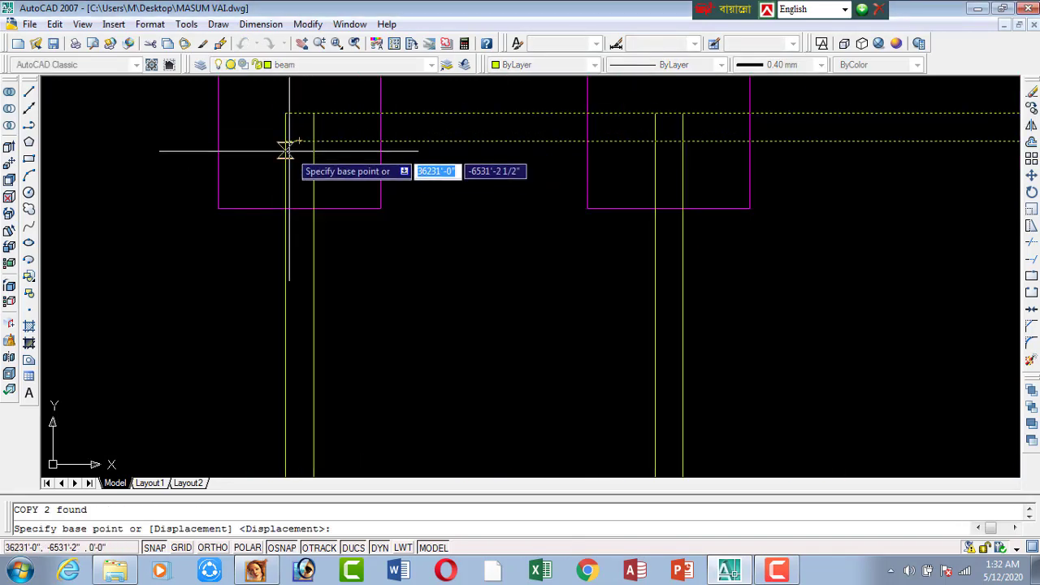
pyautogui.click(285, 140)
pyautogui.scroll(-8, 285, 140)
pyautogui.scroll(4, 290, 268)
pyautogui.scroll(2, 248, 317)
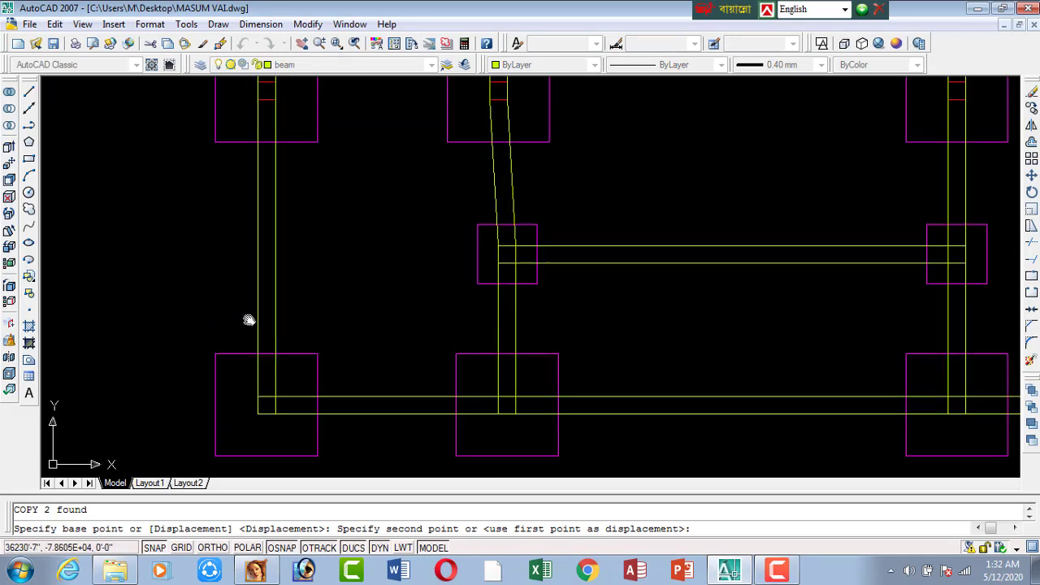
pyautogui.scroll(5, 251, 308)
pyautogui.click(257, 290)
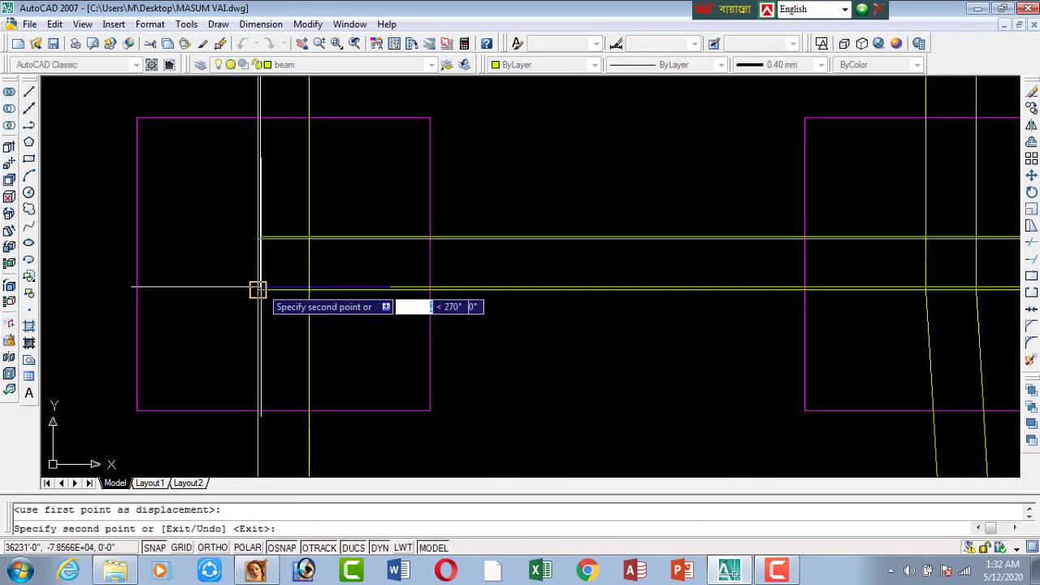
pyautogui.press('Escape')
# Pan and zoom to review the whole footing plan, then clear the selection.
pyautogui.scroll(-3, 477, 347)
pyautogui.moveTo(524, 344)
pyautogui.mouseDown(button='middle')
pyautogui.moveTo(457, 304)
pyautogui.moveTo(464, 284)
pyautogui.mouseUp(button='middle')
pyautogui.scroll(-2, 457, 304)
pyautogui.scroll(2, 516, 318)
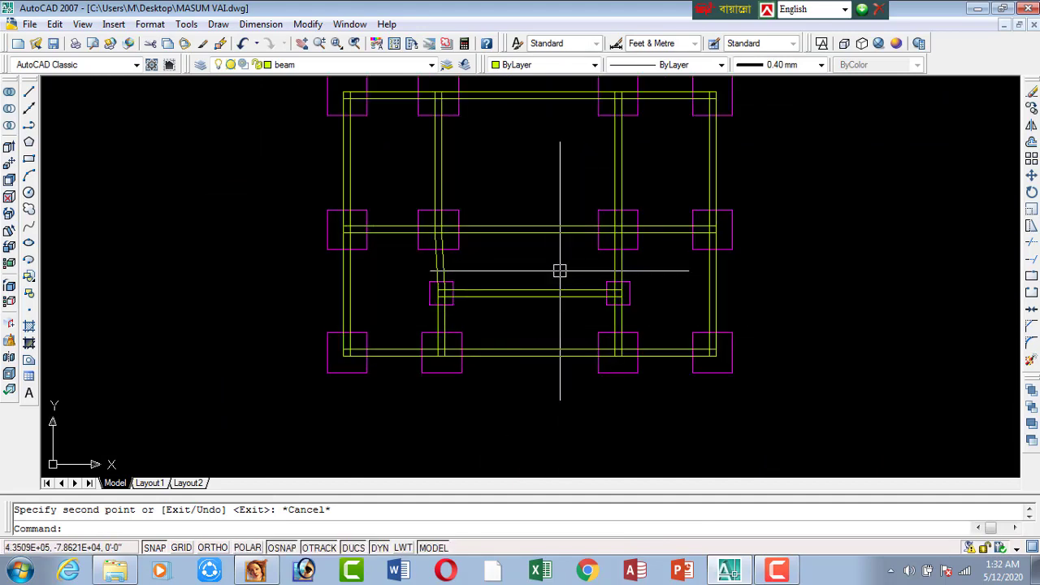
pyautogui.moveTo(469, 236); pyautogui.dragTo(503, 387, button='middle')
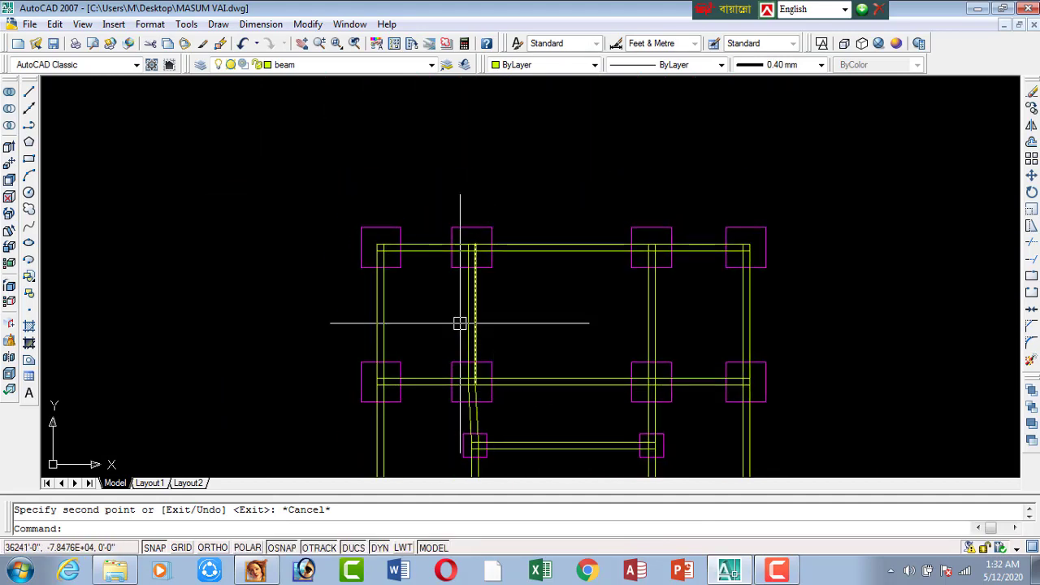
pyautogui.scroll(5, 386, 228)
pyautogui.scroll(3, 349, 314)
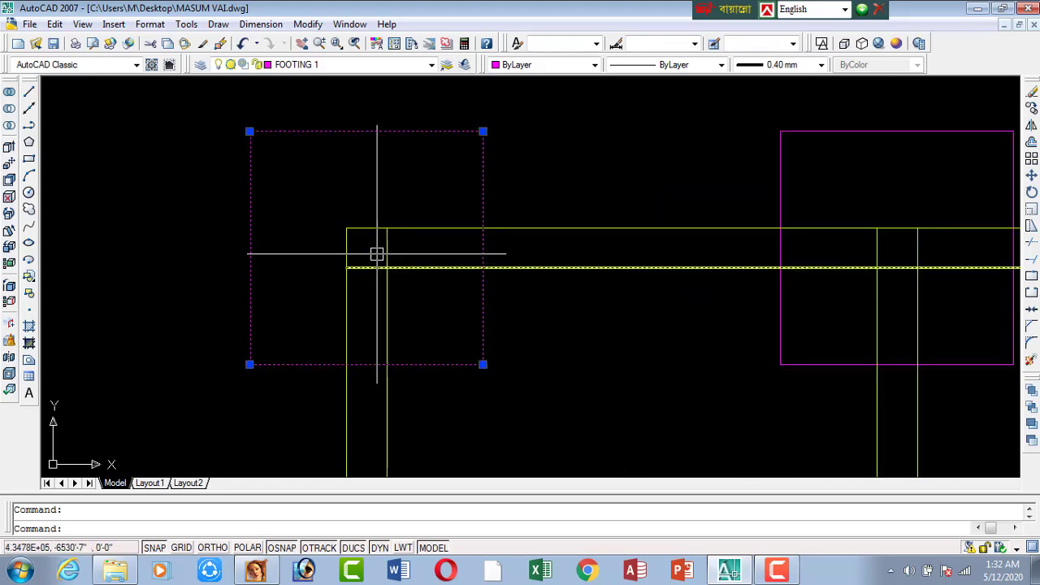
pyautogui.scroll(-4, 376, 251)
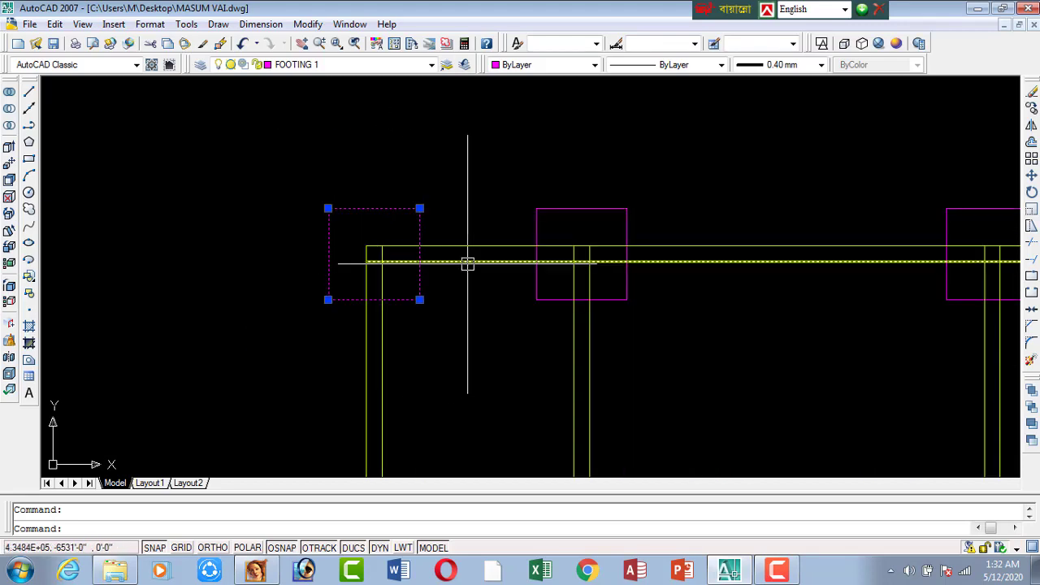
pyautogui.scroll(-5, 467, 262)
pyautogui.scroll(3, 523, 308)
pyautogui.press('Escape')
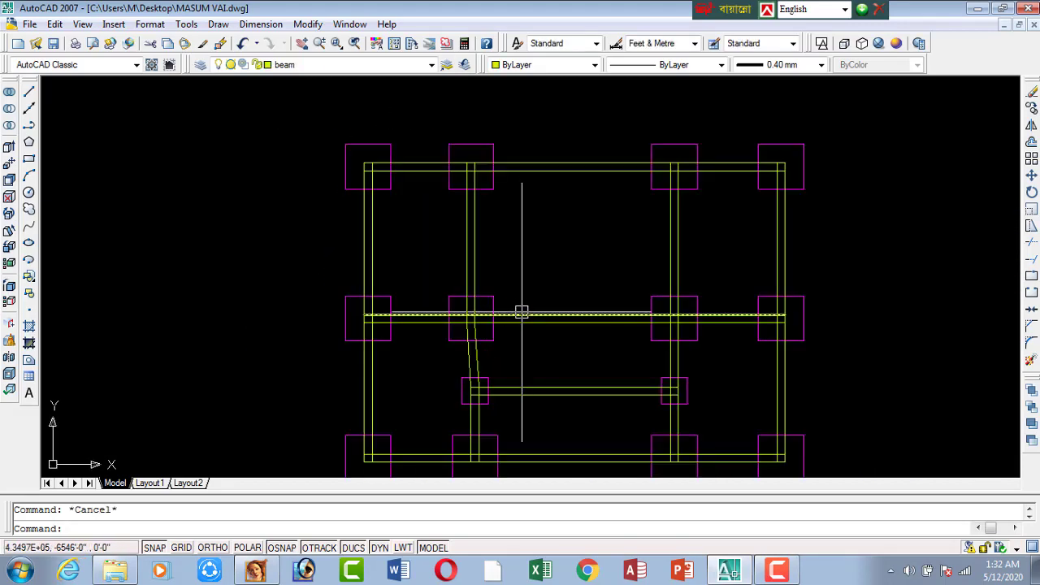
pyautogui.scroll(-2, 487, 294)
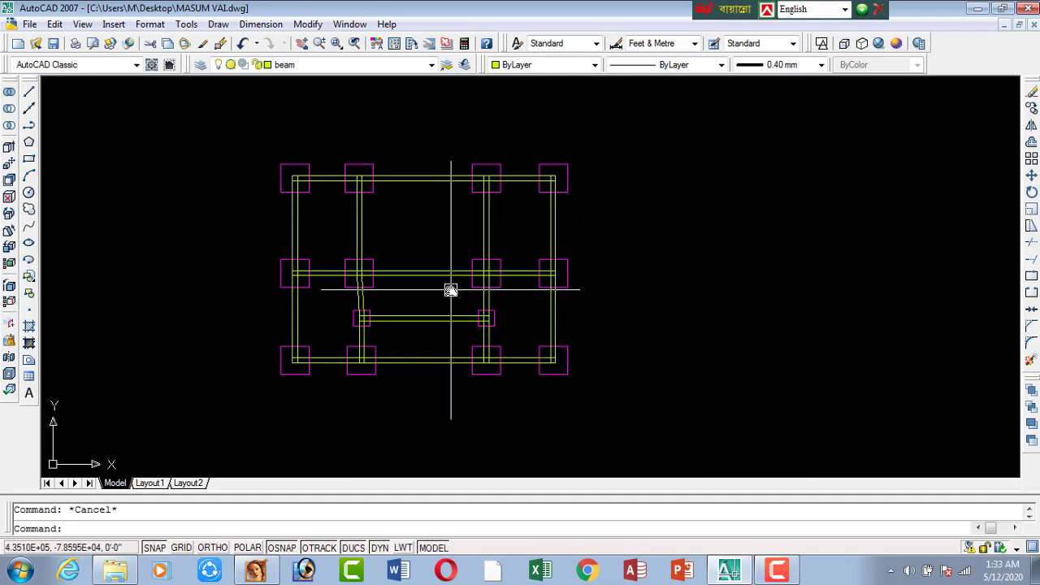
# Copy the whole footing-and-beam plan twice to the right and once above it.
pyautogui.scroll(-3, 451, 290)
pyautogui.scroll(1, 458, 276)
pyautogui.click(240, 187)
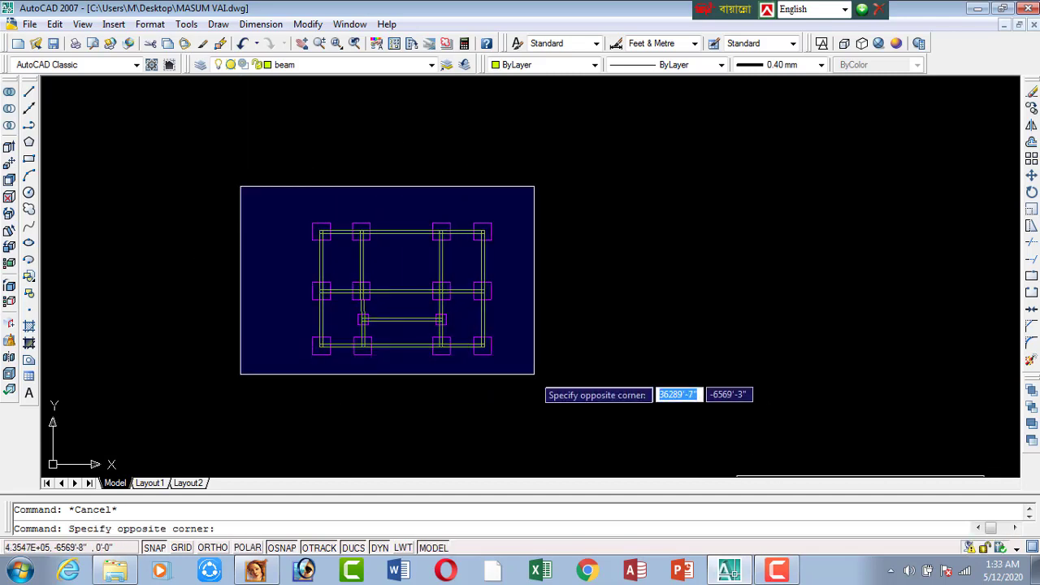
pyautogui.click(535, 378)
pyautogui.write('co')
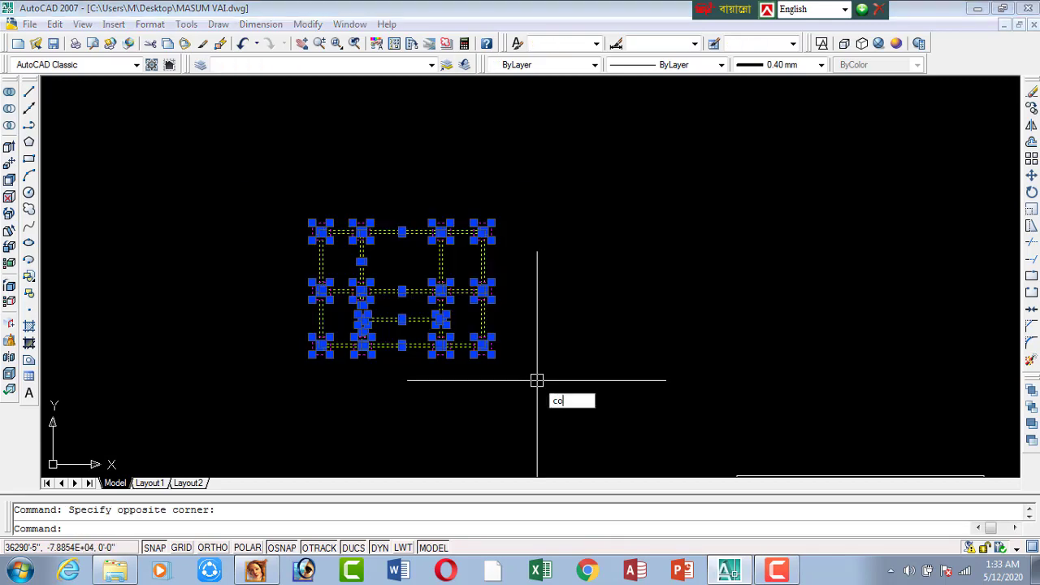
pyautogui.press('Return')
pyautogui.click(395, 383)
pyautogui.click(563, 389)
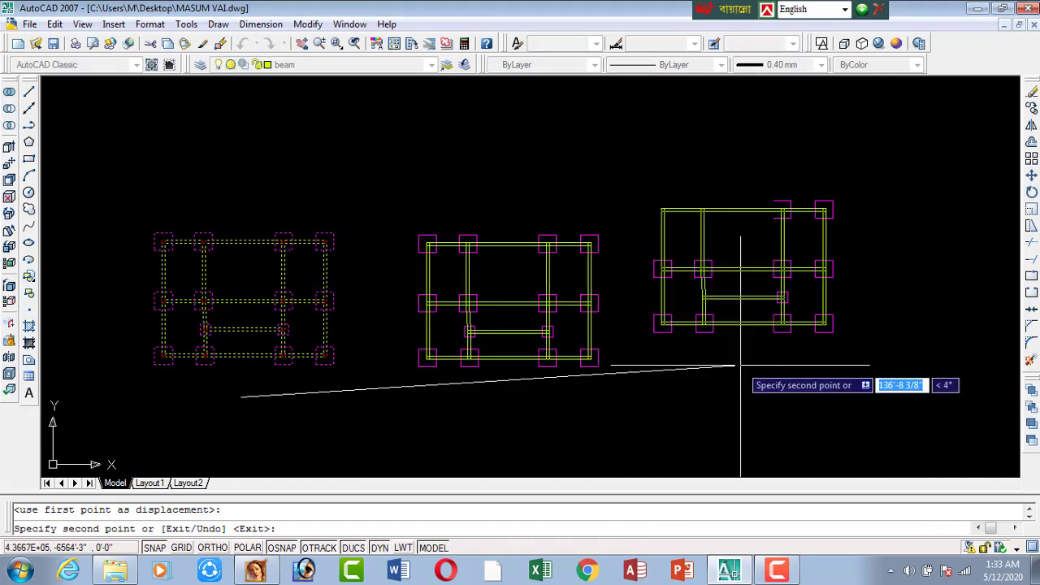
pyautogui.click(740, 366)
pyautogui.moveTo(473, 216); pyautogui.dragTo(429, 351, button='middle')
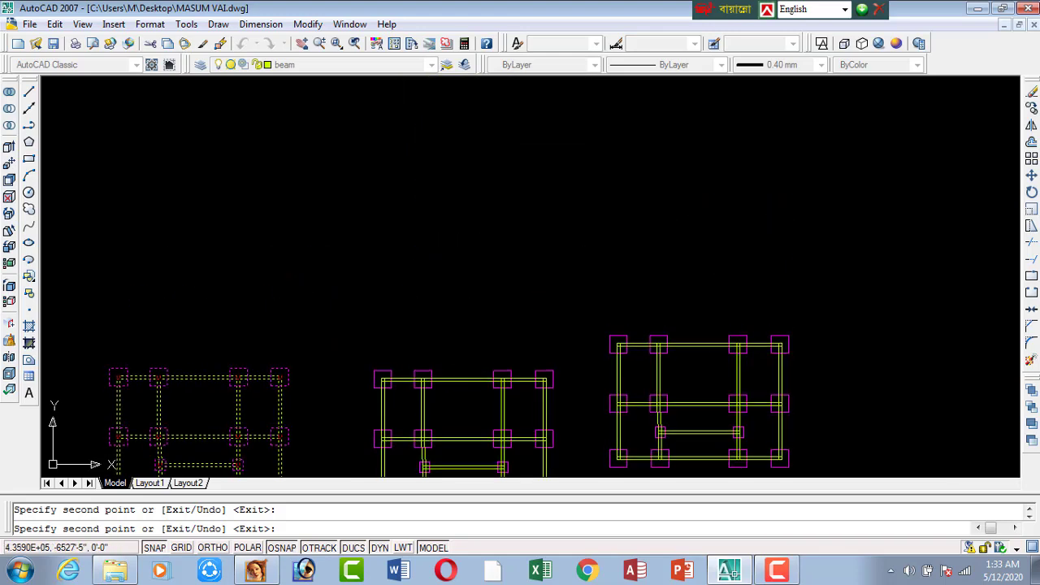
pyautogui.click(447, 233)
pyautogui.press('Escape')
pyautogui.moveTo(367, 345); pyautogui.dragTo(460, 216, button='middle')
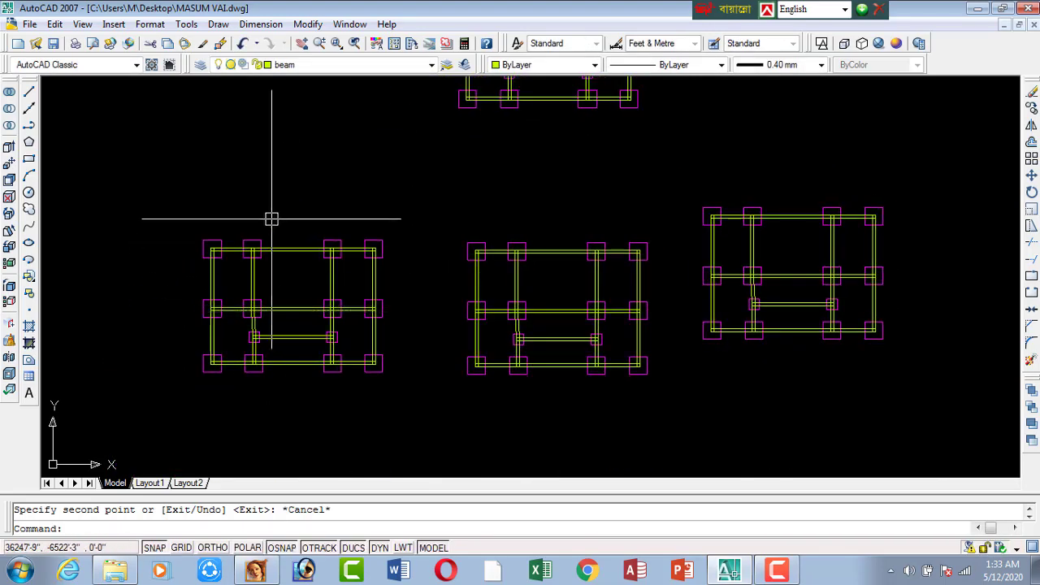
pyautogui.click(332, 67)
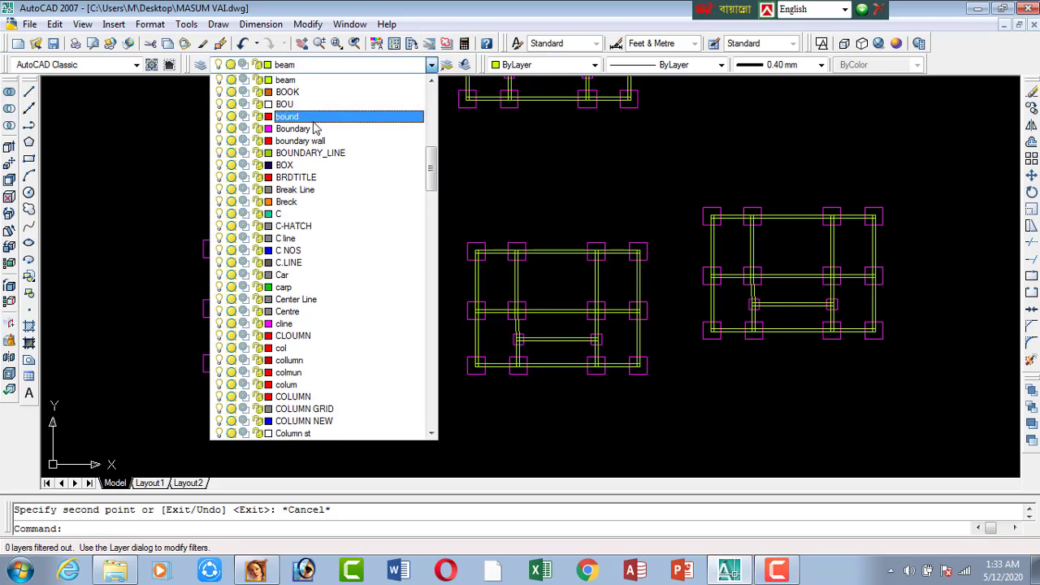
pyautogui.scroll(-4, 312, 138)
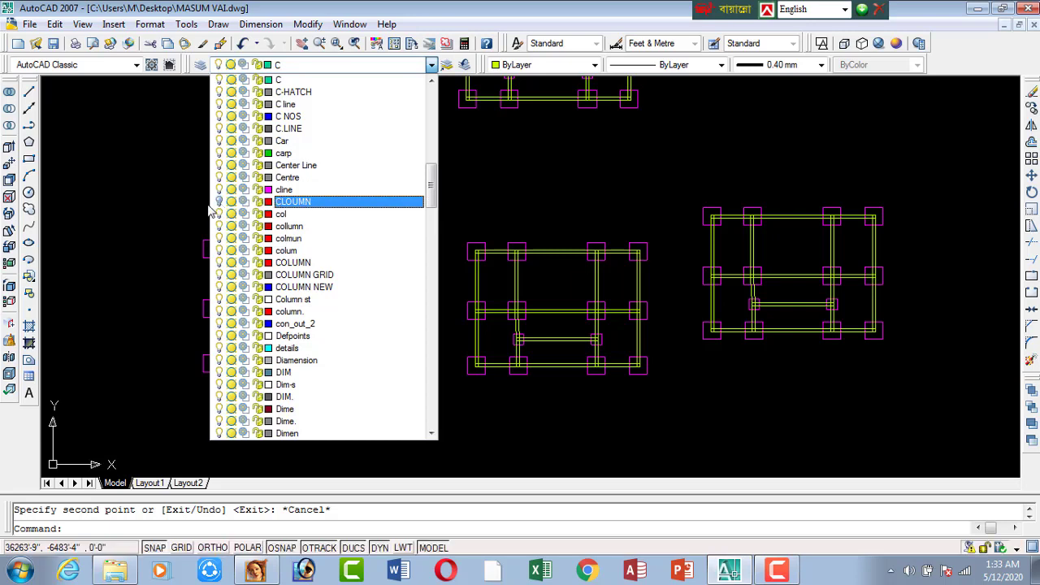
pyautogui.click(148, 218)
pyautogui.click(191, 201)
pyautogui.click(395, 431)
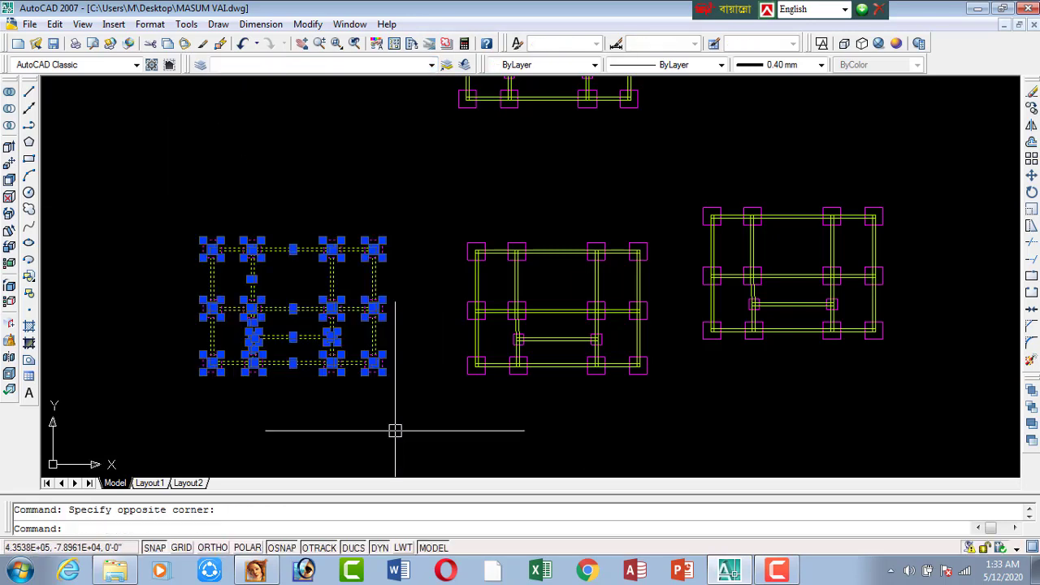
pyautogui.press('Delete')
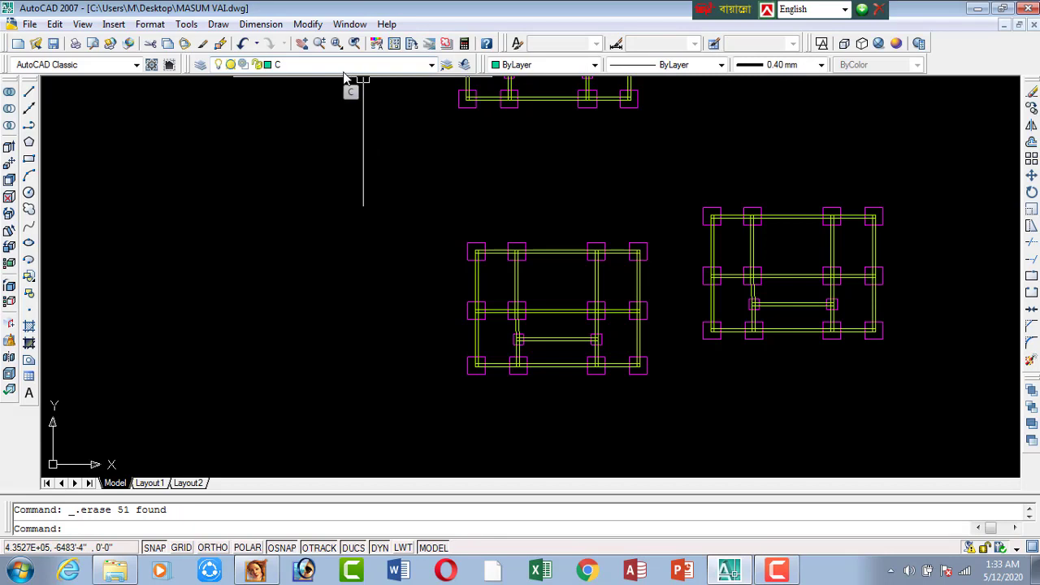
pyautogui.click(344, 70)
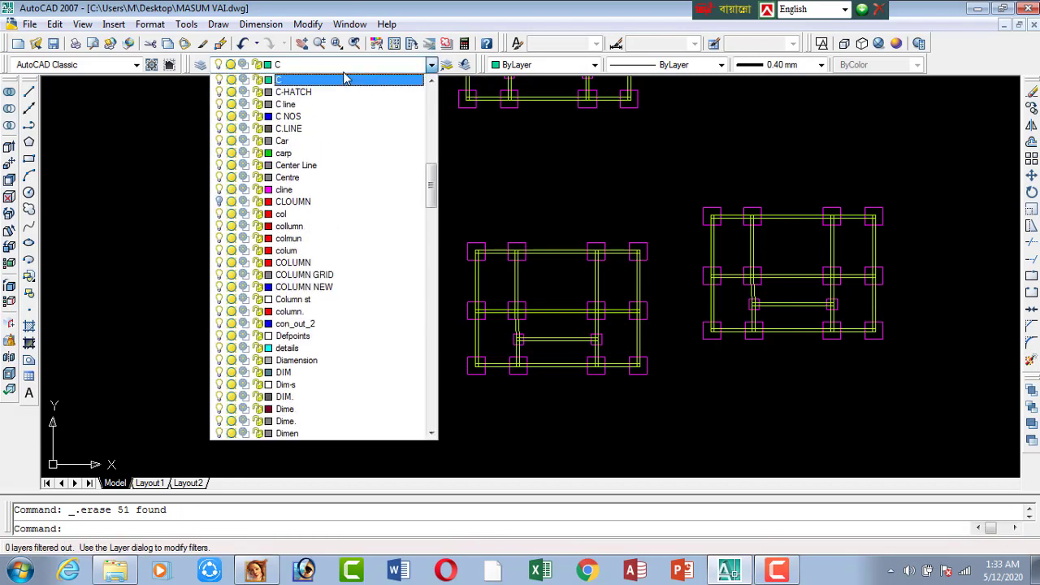
pyautogui.click(148, 237)
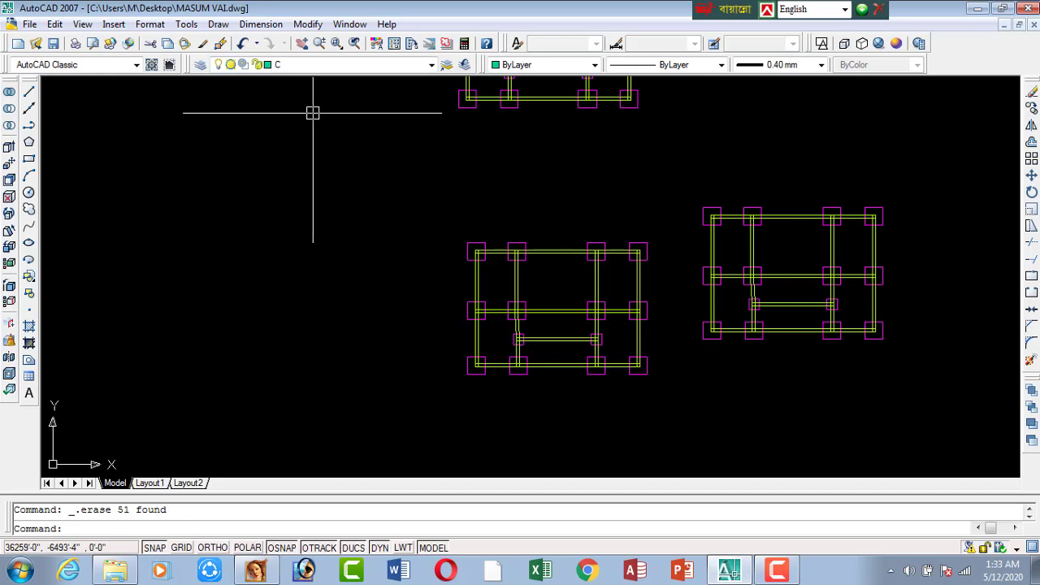
pyautogui.hotkey('ctrl', 'z')
pyautogui.hotkey('ctrl', 'z')
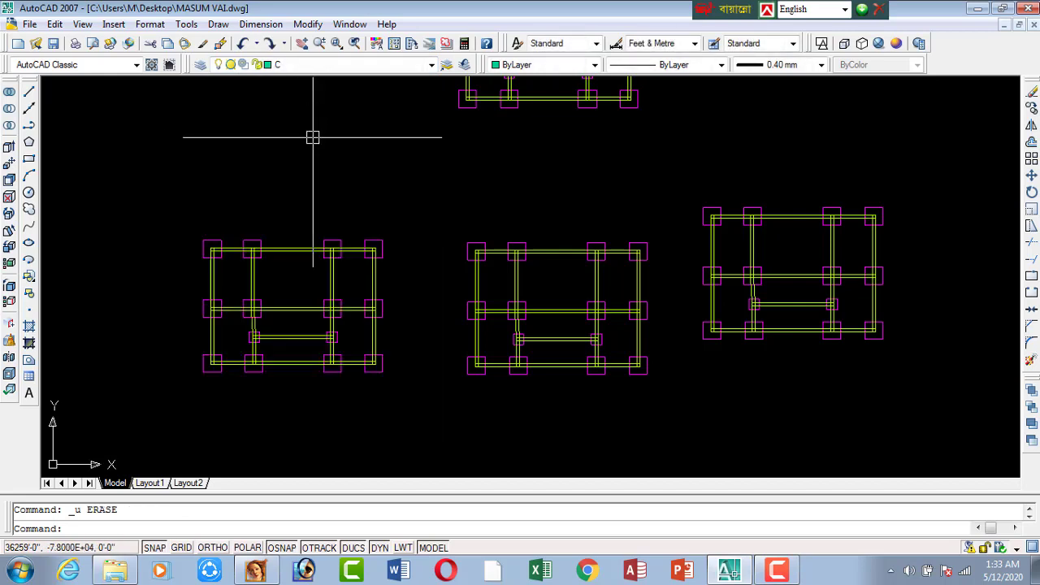
pyautogui.press('Escape')
# Window-select the leftmost footing plan copy and erase it.
pyautogui.click(153, 190)
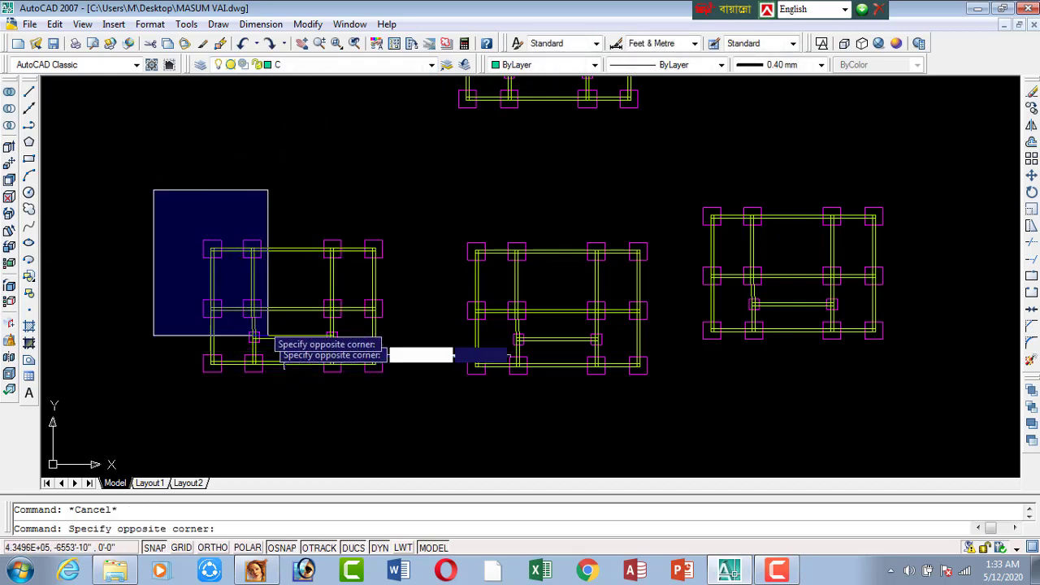
pyautogui.press('Escape')
pyautogui.click(325, 64)
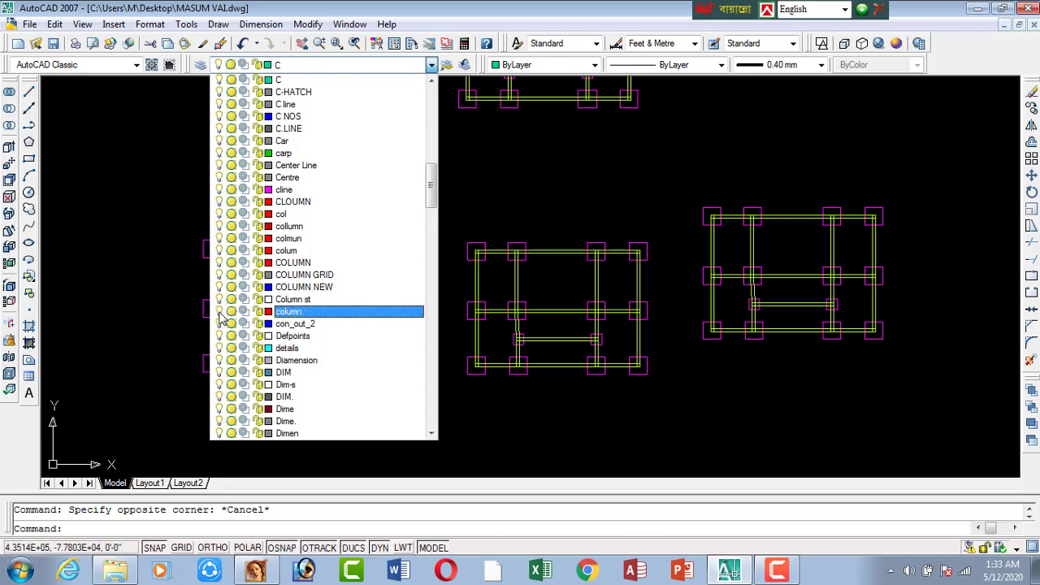
pyautogui.click(156, 286)
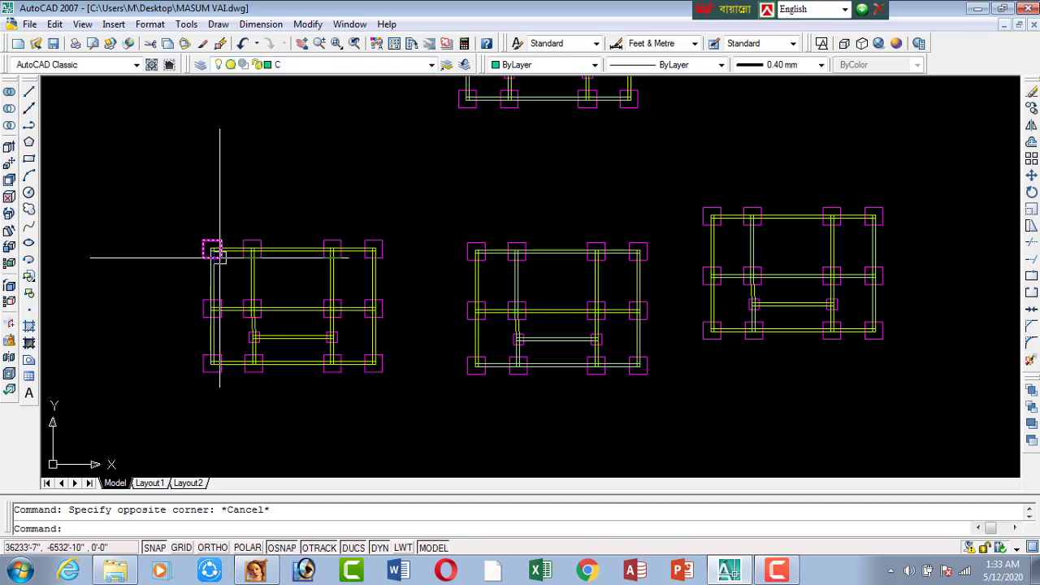
pyautogui.scroll(5, 220, 243)
pyautogui.press('Escape')
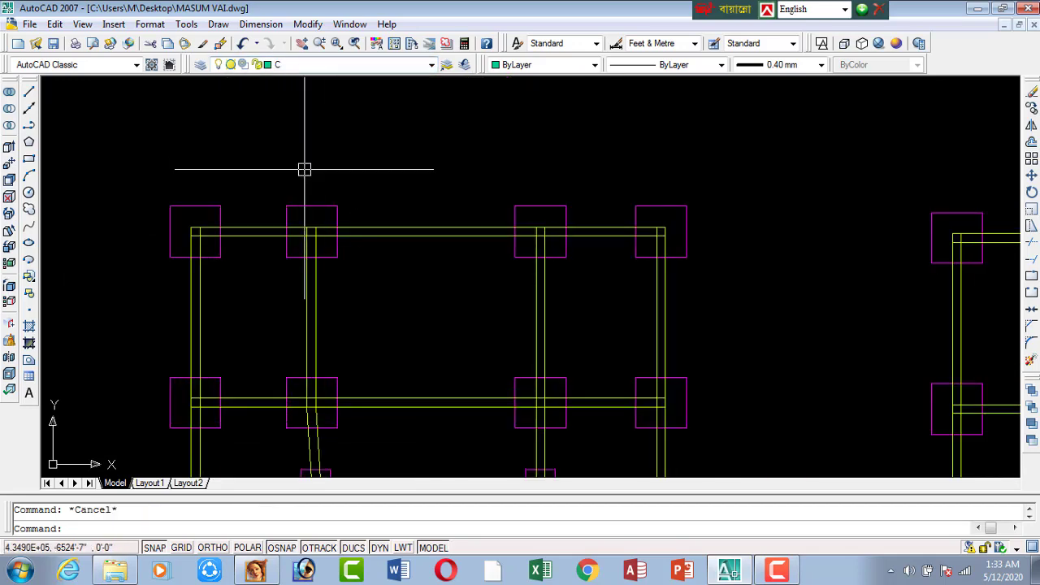
pyautogui.scroll(-5, 188, 196)
pyautogui.click(153, 167)
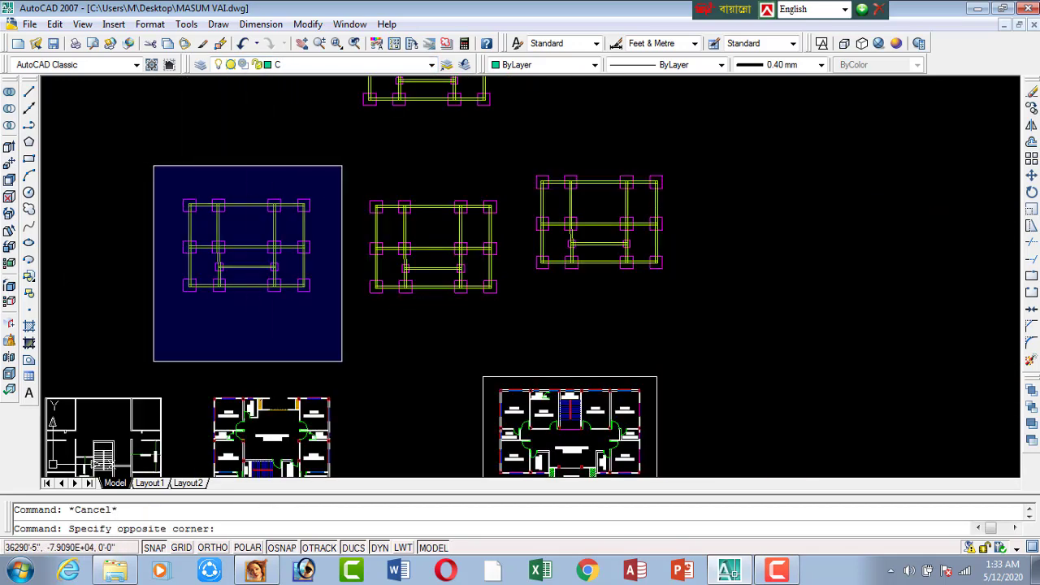
pyautogui.click(341, 360)
pyautogui.press('Delete')
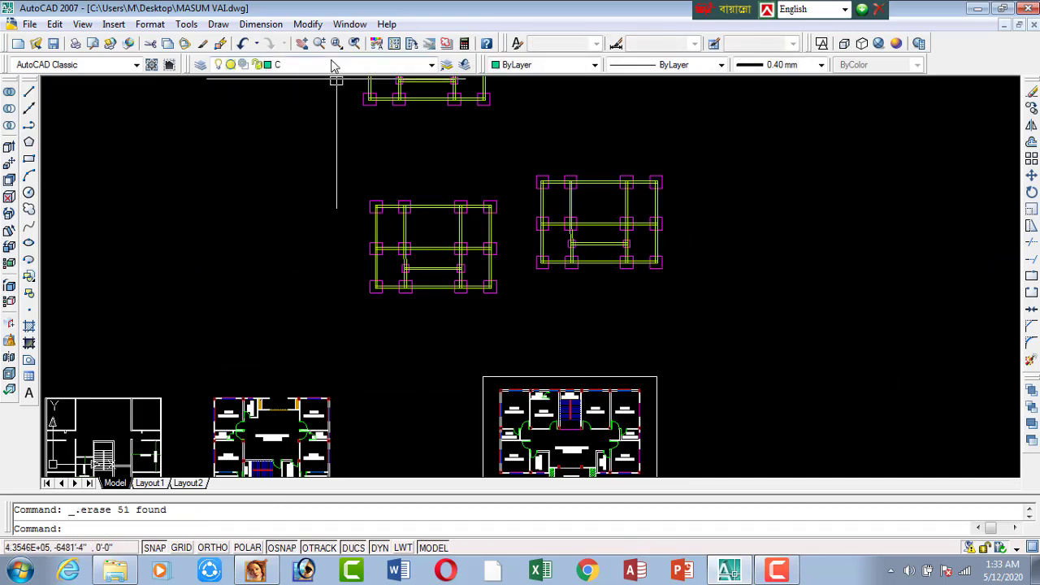
# Zoom in and erase a long horizontal beam line, then undo to restore it.
pyautogui.click(329, 66)
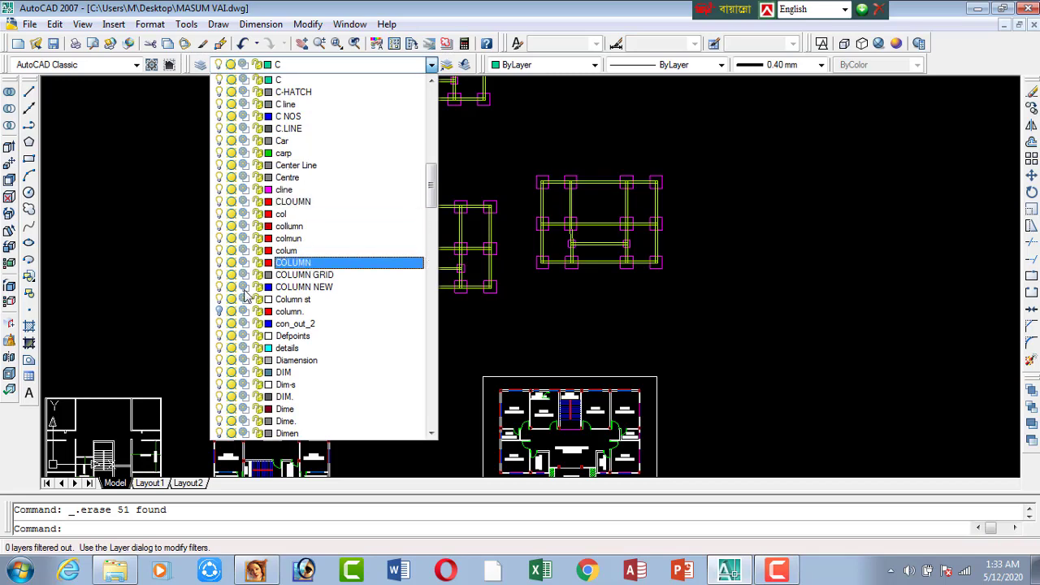
pyautogui.click(139, 317)
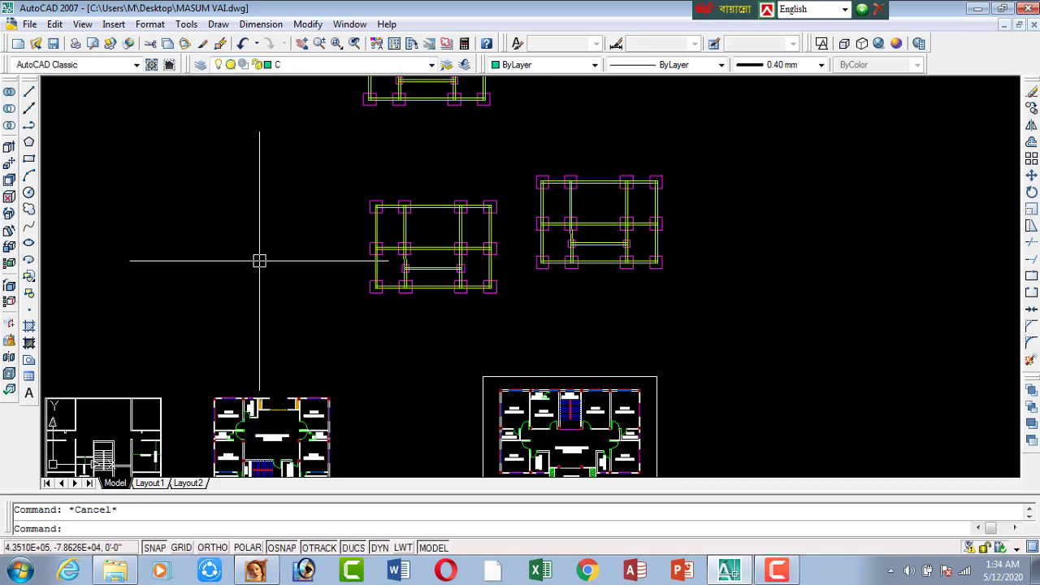
pyautogui.scroll(-4, 319, 233)
pyautogui.scroll(2, 349, 273)
pyautogui.scroll(2, 329, 268)
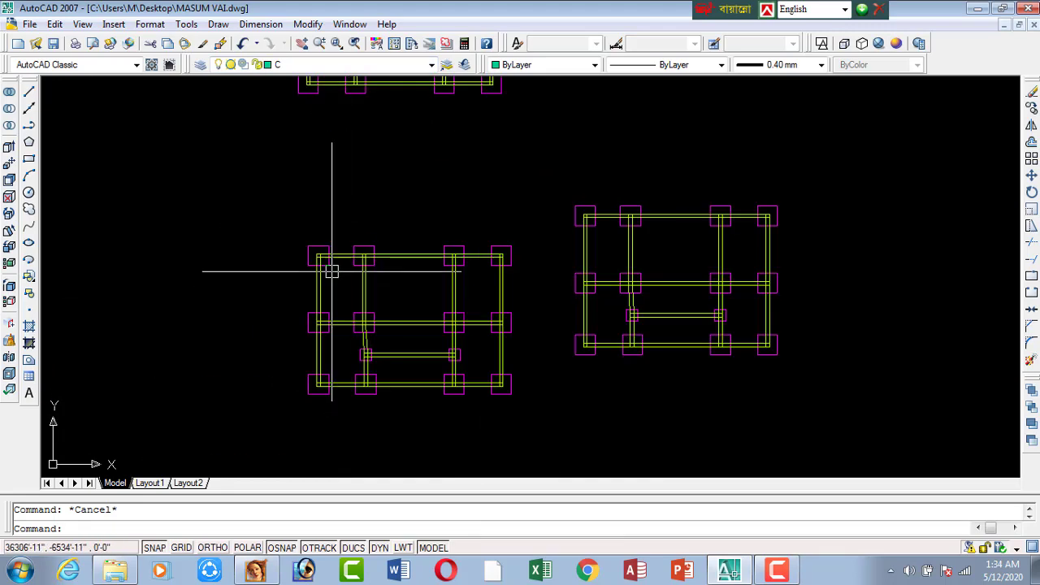
pyautogui.scroll(2, 330, 270)
pyautogui.scroll(2, 268, 211)
pyautogui.scroll(3, 270, 215)
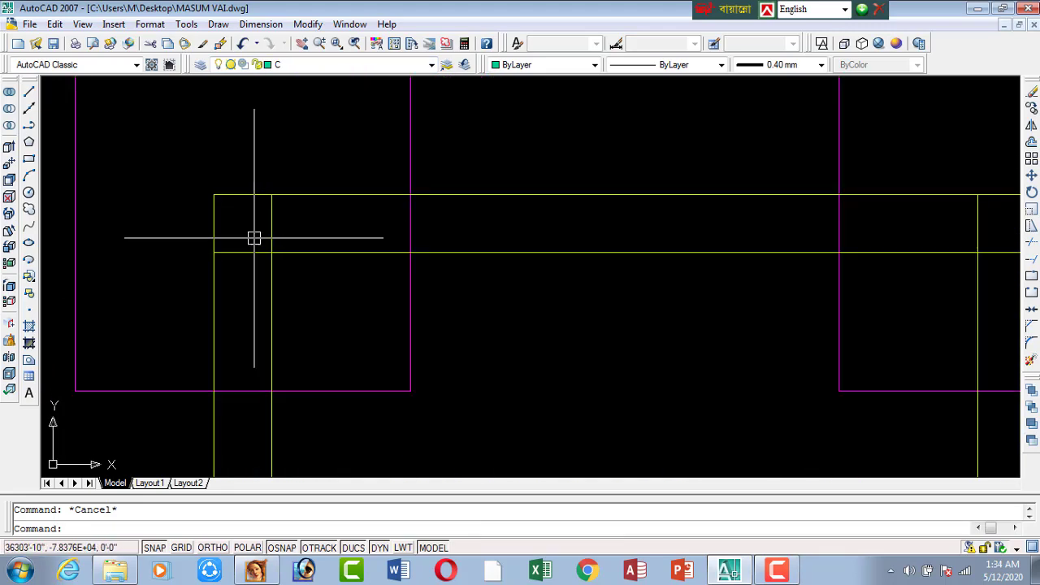
pyautogui.scroll(-6, 235, 248)
pyautogui.scroll(6, 243, 251)
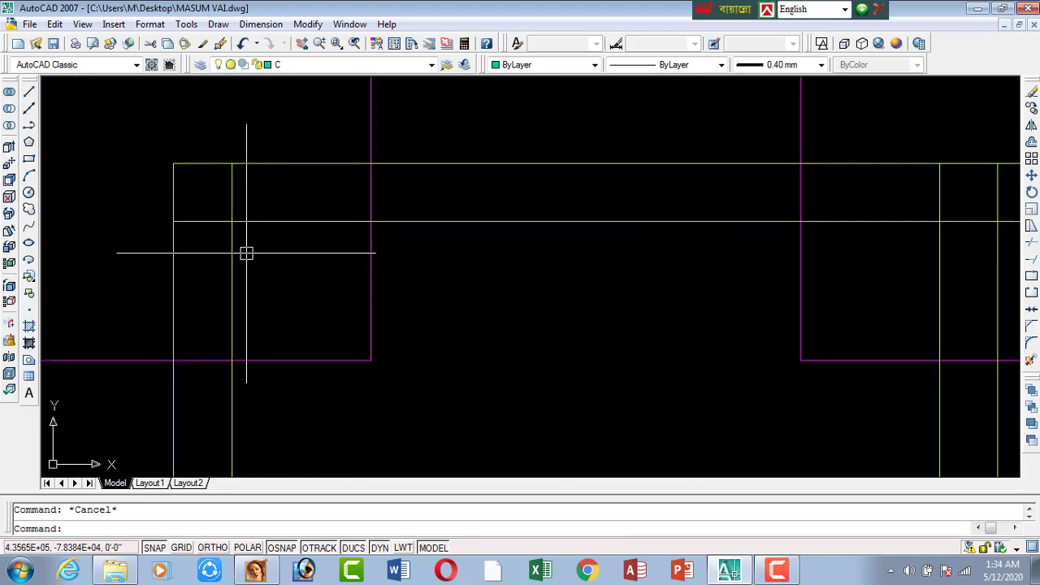
pyautogui.scroll(-2, 244, 251)
pyautogui.click(255, 229)
pyautogui.press('Delete')
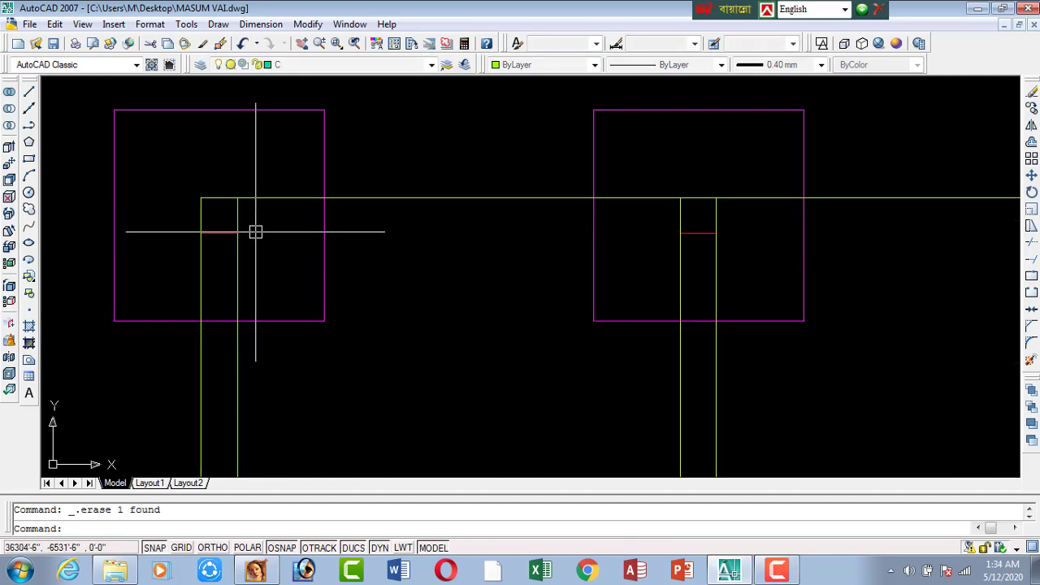
pyautogui.click(223, 232)
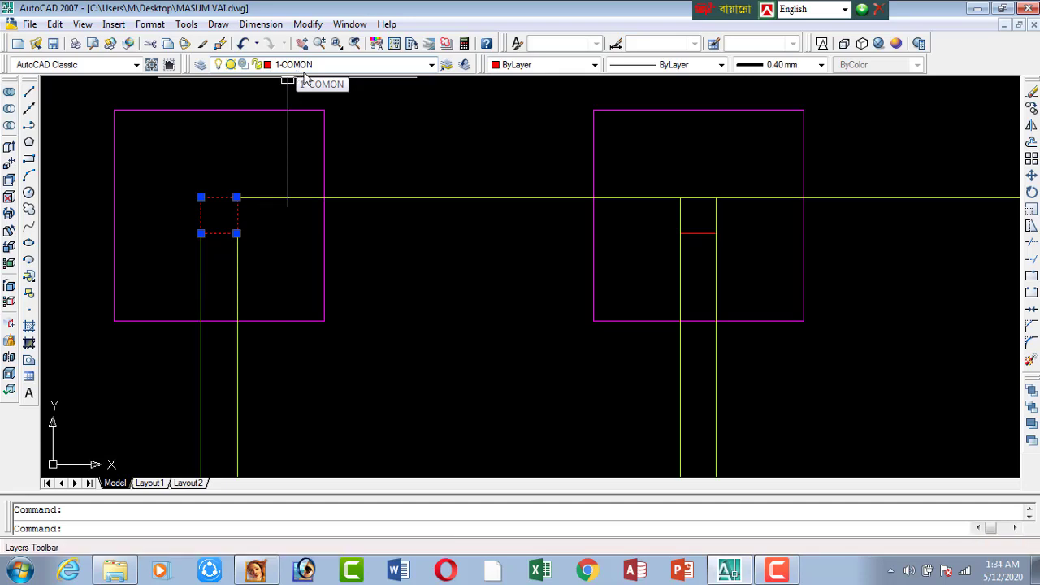
pyautogui.press('Escape')
pyautogui.hotkey('ctrl', 'z')
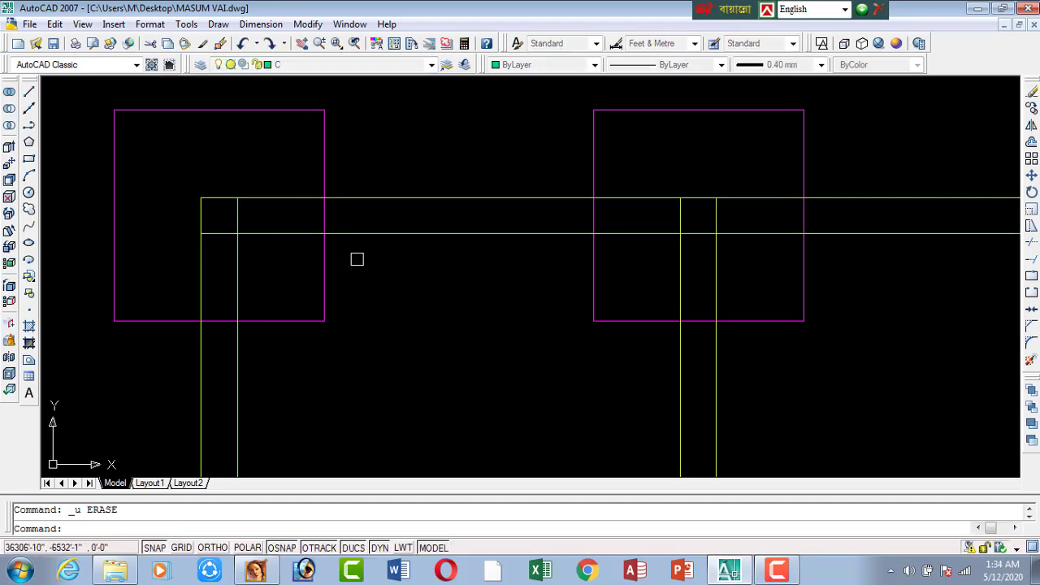
pyautogui.scroll(-5, 360, 258)
# Copy the middle footing plan with CO and place the copy to the left.
pyautogui.scroll(-5, 330, 228)
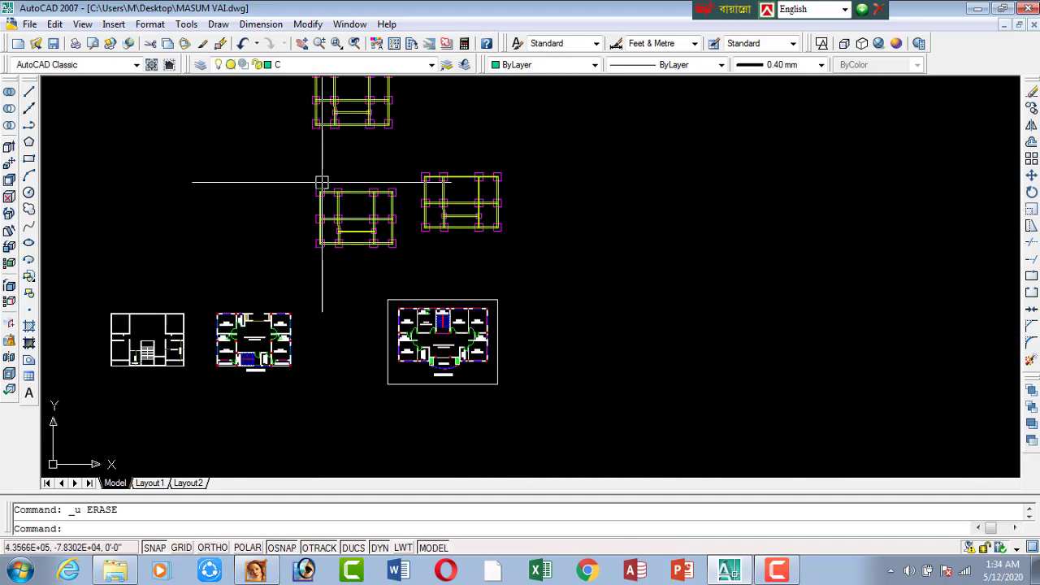
pyautogui.click(275, 164)
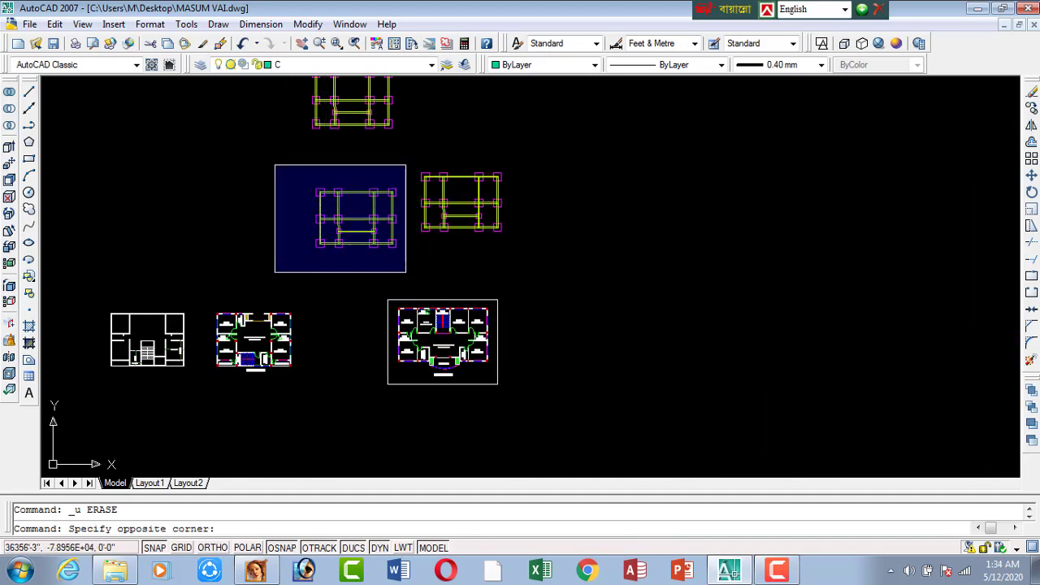
pyautogui.click(406, 272)
pyautogui.write('co')
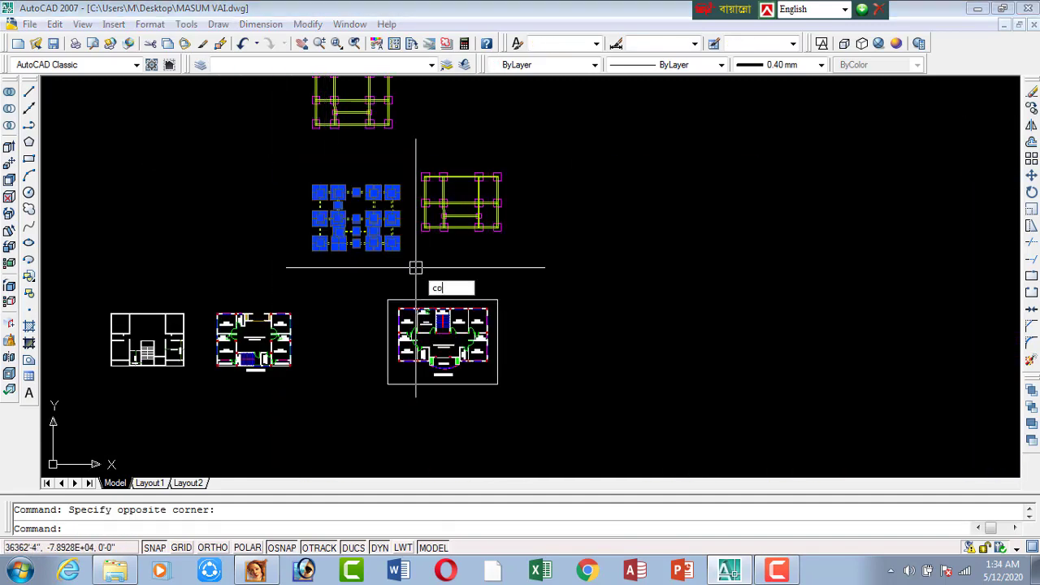
pyautogui.press('Return')
pyautogui.click(320, 241)
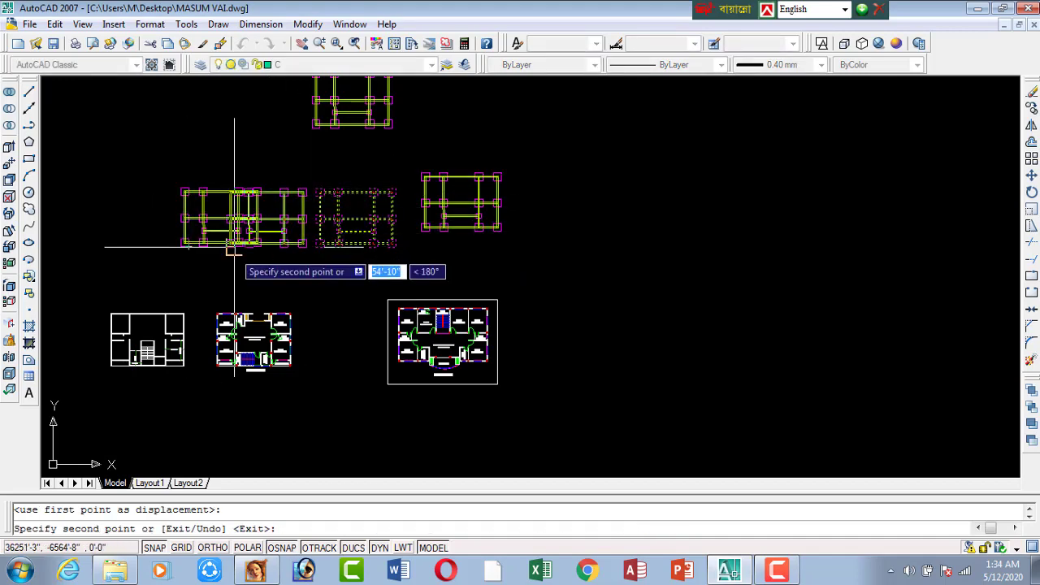
pyautogui.press('Escape')
pyautogui.scroll(2, 234, 243)
pyautogui.scroll(2, 231, 237)
pyautogui.scroll(2, 230, 231)
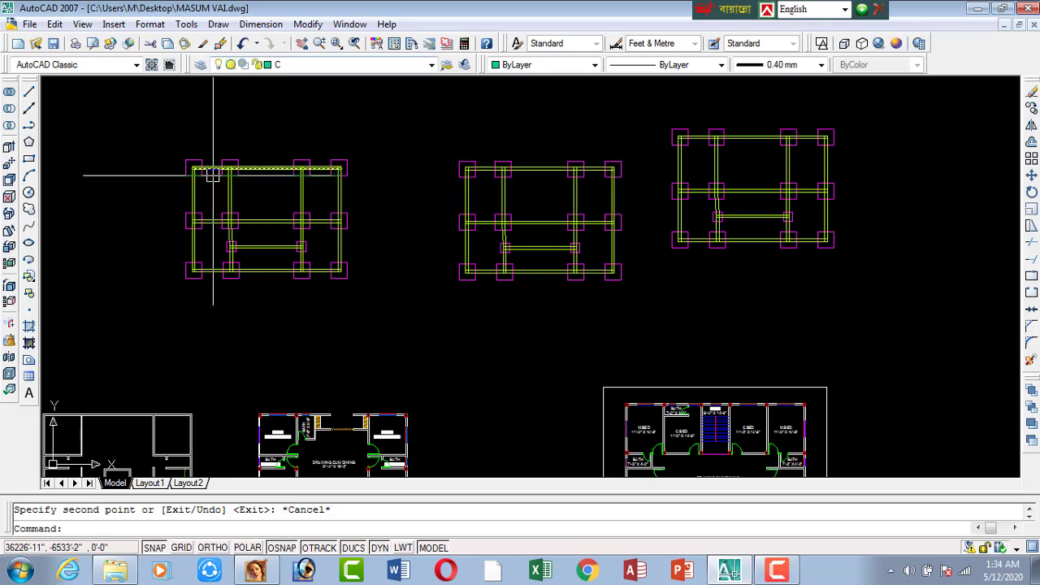
pyautogui.click(302, 66)
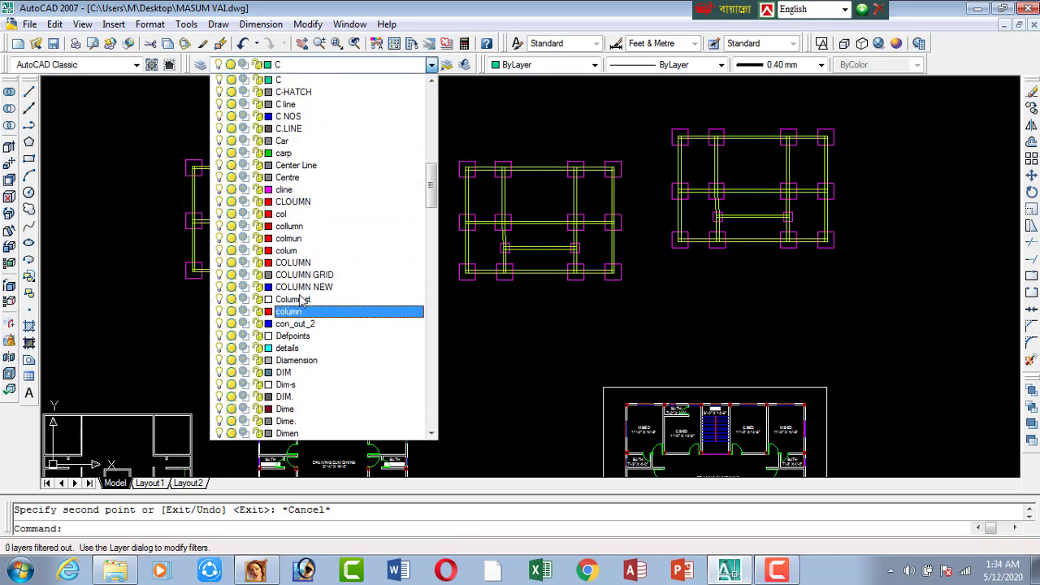
# Make 1-BAR the current layer.
pyautogui.scroll(-1, 301, 301)
pyautogui.press('1')
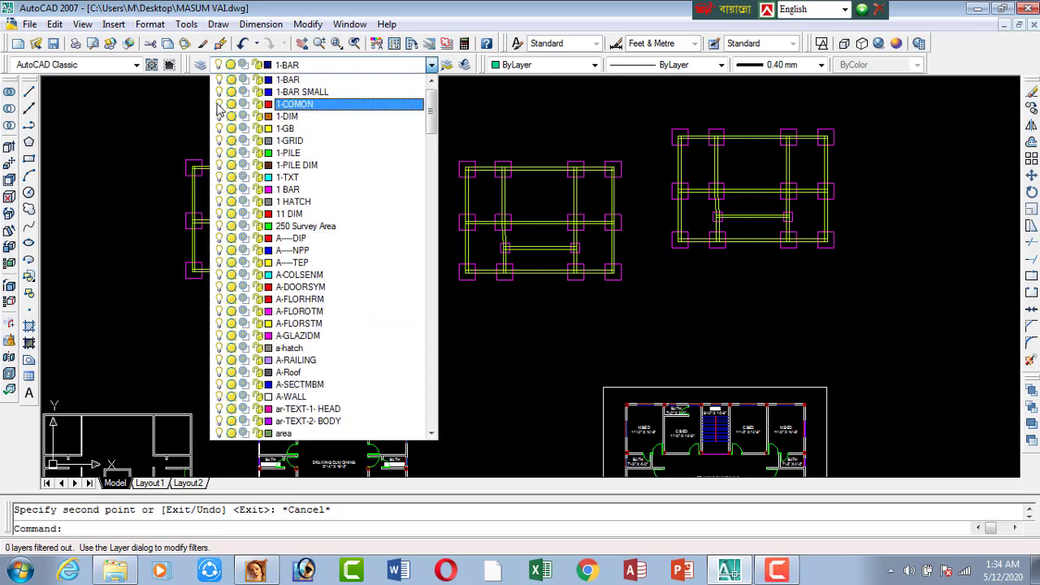
pyautogui.click(147, 134)
# Erase the newly placed leftmost footing plan, 37 objects, and recentre on the rest.
pyautogui.click(146, 133)
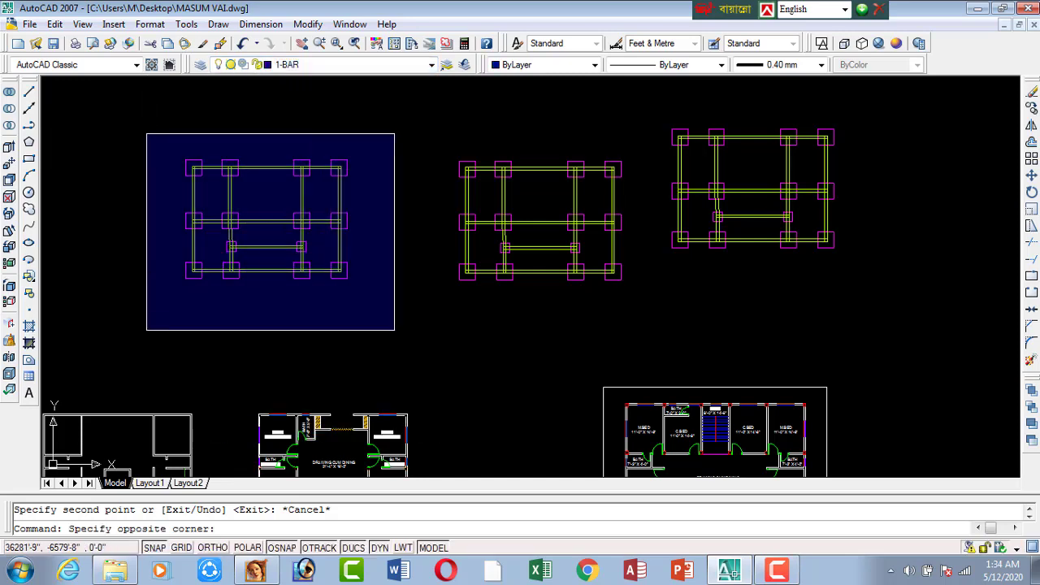
pyautogui.click(388, 325)
pyautogui.press('Delete')
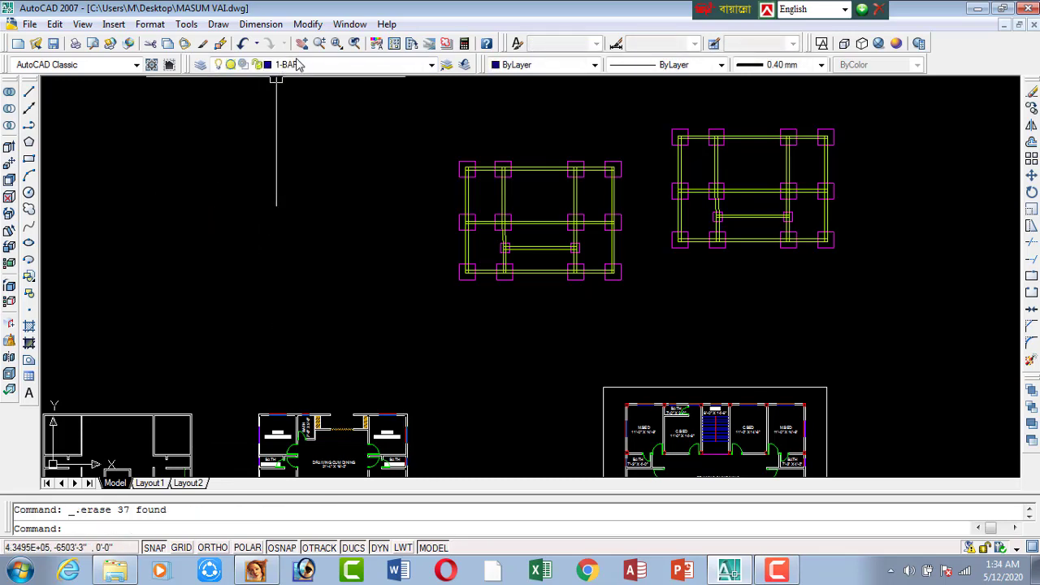
pyautogui.click(285, 65)
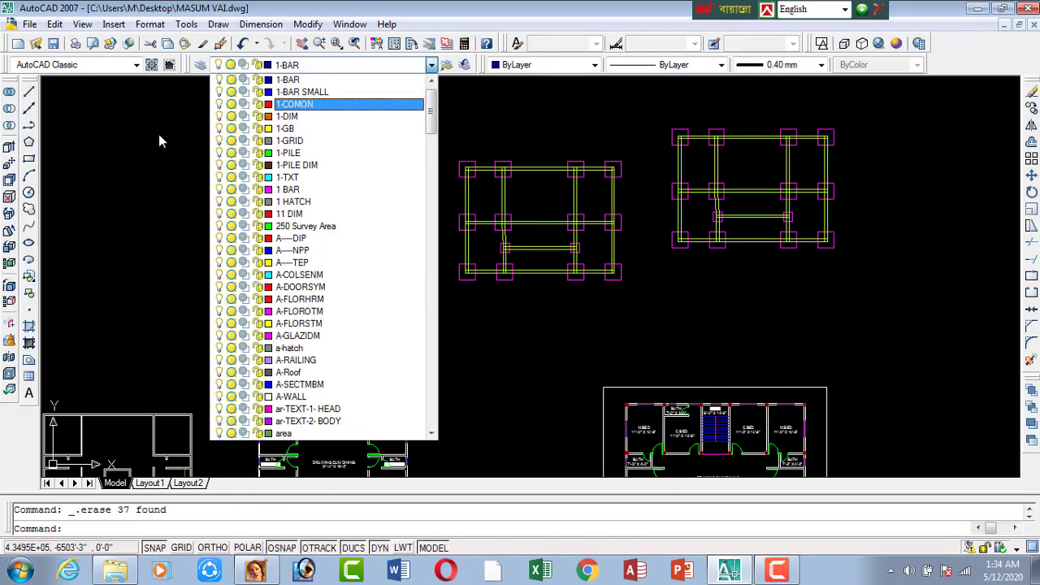
pyautogui.click(160, 136)
pyautogui.moveTo(300, 272); pyautogui.dragTo(192, 313, button='middle')
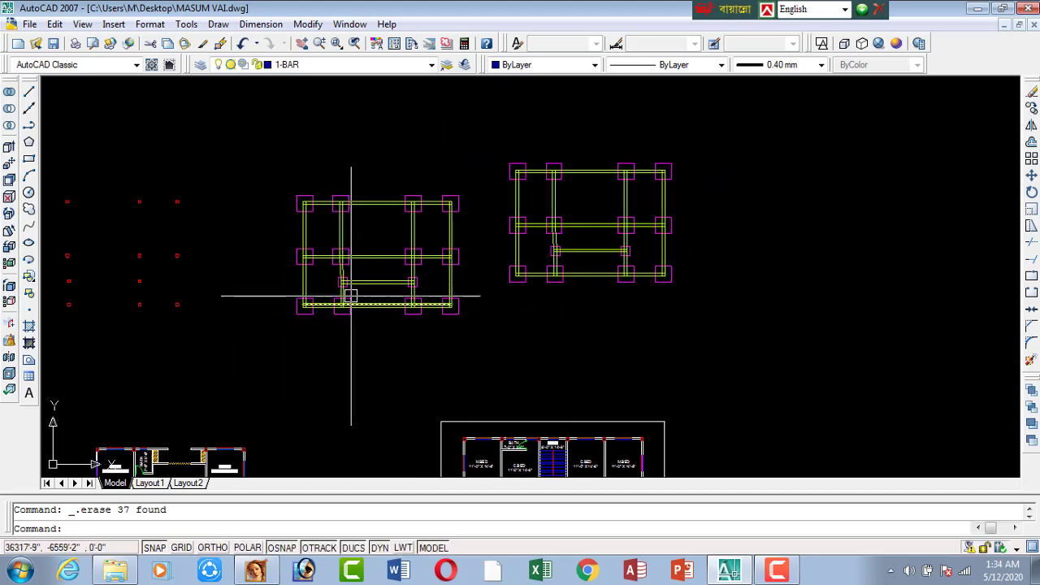
# Check a footing square's layer and turn off the FOOTING 1 layer.
pyautogui.press('Escape')
pyautogui.scroll(2, 344, 199)
pyautogui.scroll(2, 344, 199)
pyautogui.click(346, 186)
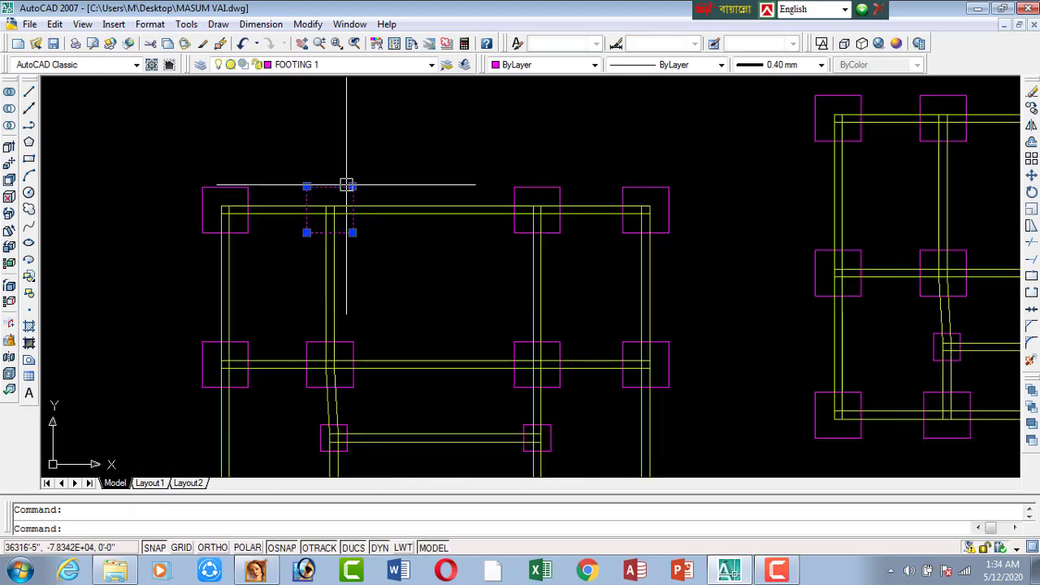
pyautogui.press('Escape')
pyautogui.click(320, 65)
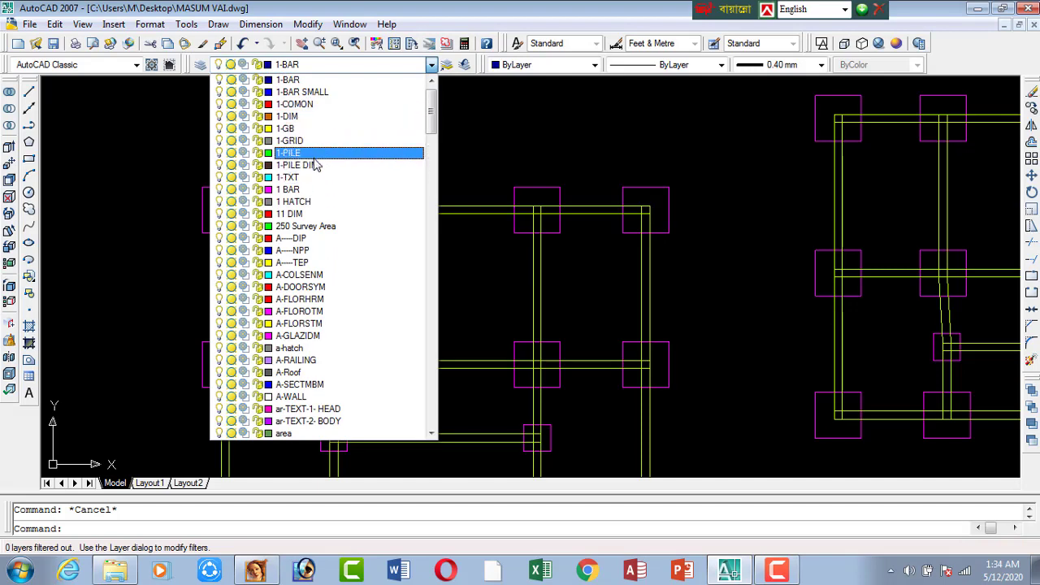
pyautogui.press('f')
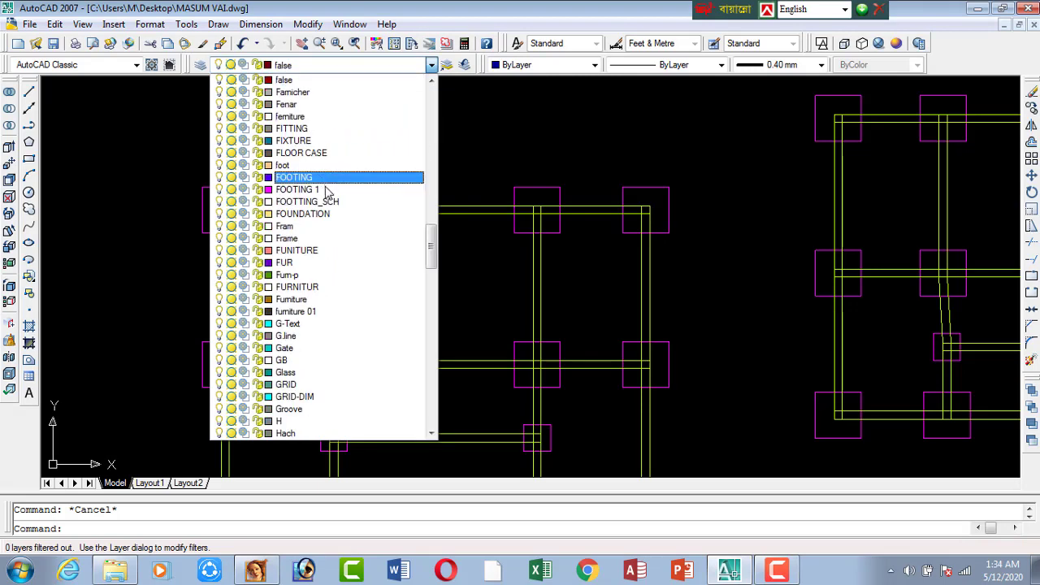
pyautogui.scroll(2, 225, 232)
pyautogui.scroll(-4, 225, 214)
# Erase the middle plan's beams, then turn FOOTING 1 back on.
pyautogui.click(217, 192)
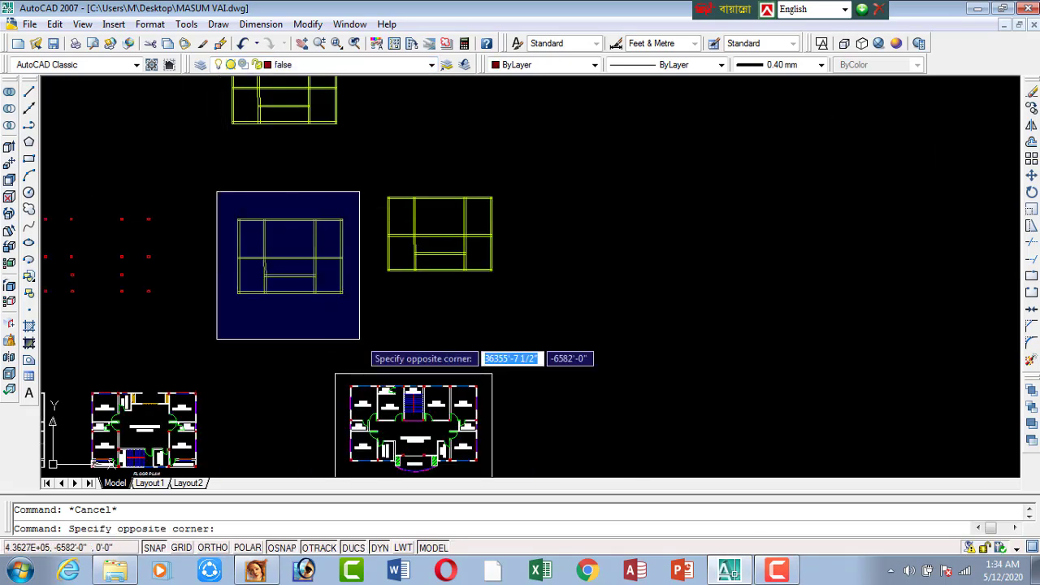
pyautogui.click(359, 341)
pyautogui.press('Delete')
pyautogui.click(280, 72)
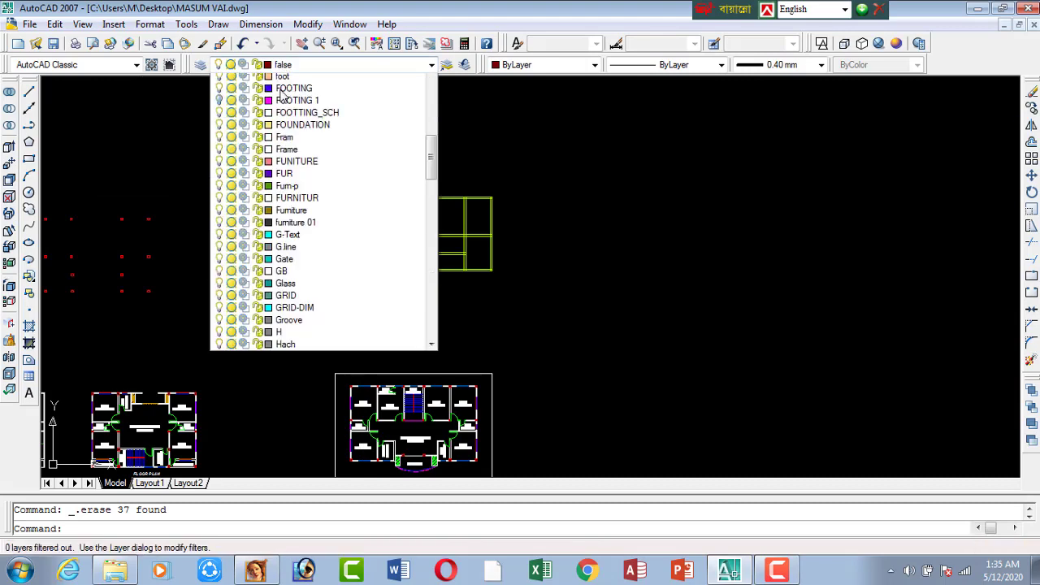
pyautogui.click(219, 189)
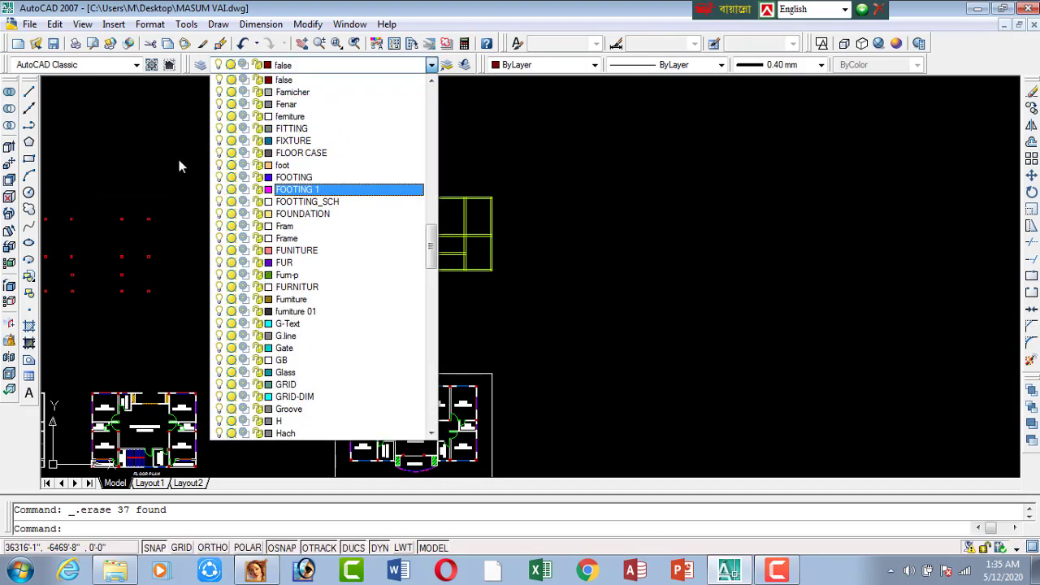
pyautogui.click(182, 162)
pyautogui.scroll(-2, 325, 304)
pyautogui.scroll(2, 428, 286)
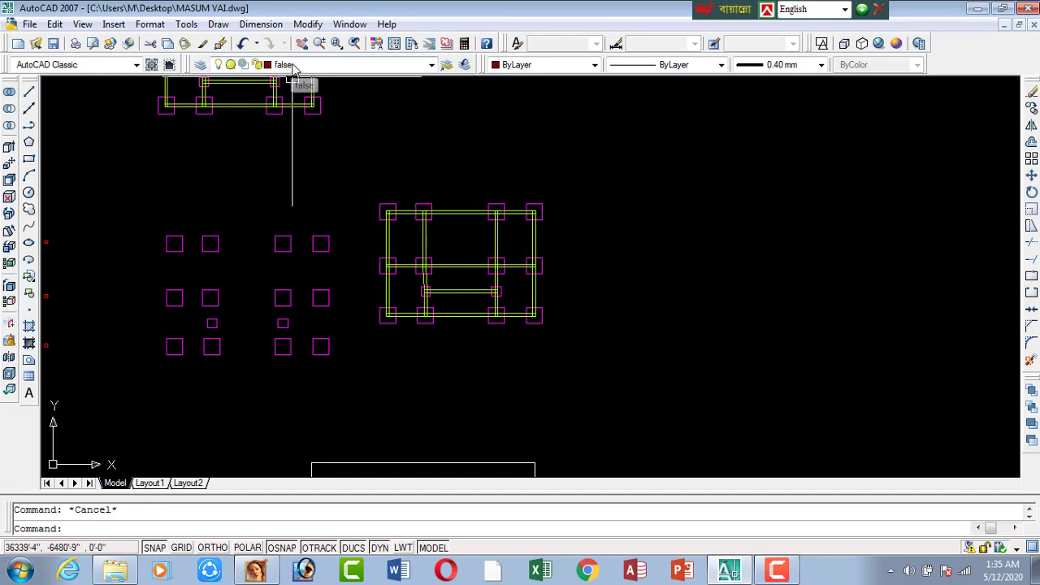
# Check a beam's layer and turn off the beam layer.
pyautogui.click(464, 211)
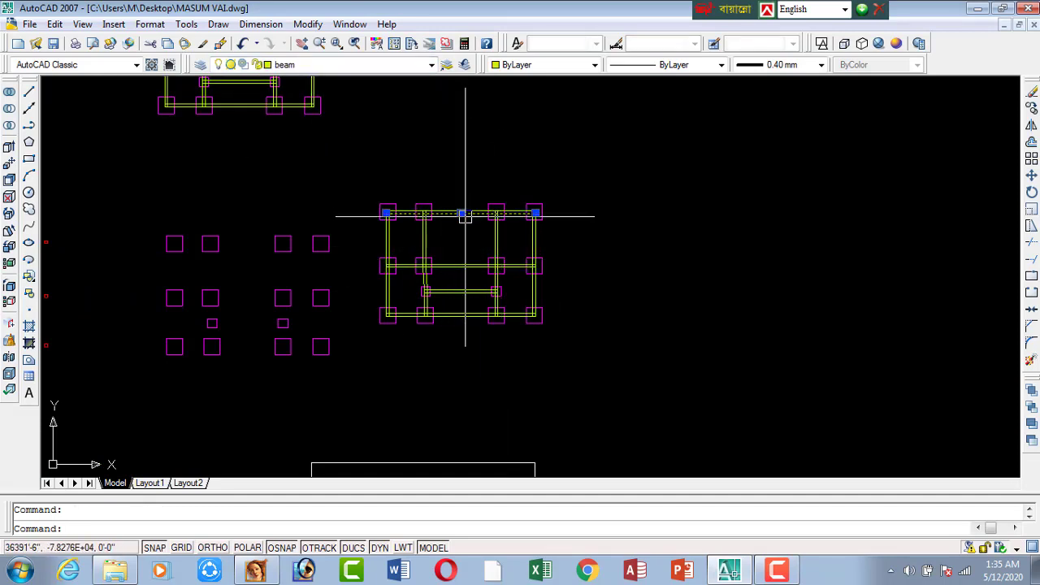
pyautogui.press('Escape')
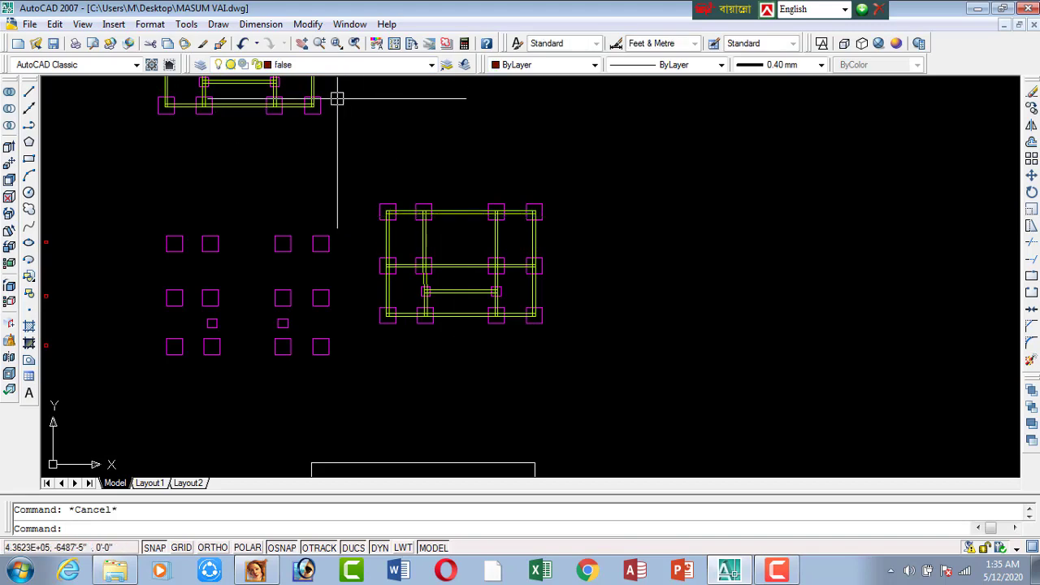
pyautogui.click(314, 68)
pyautogui.press('b')
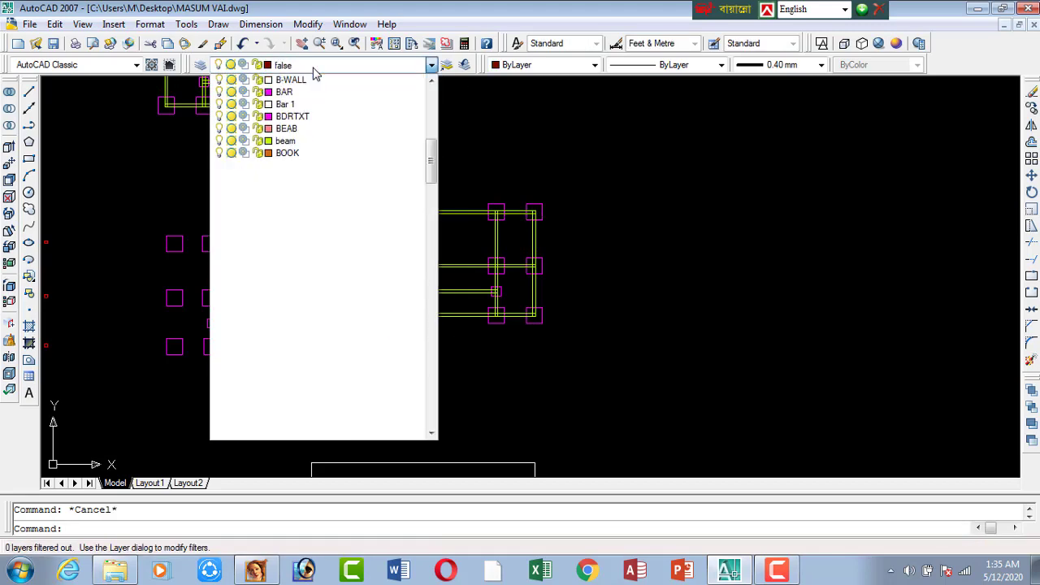
pyautogui.click(219, 142)
# Erase the right plan's 28 footing and column objects, then turn the beam layer back on.
pyautogui.click(371, 190)
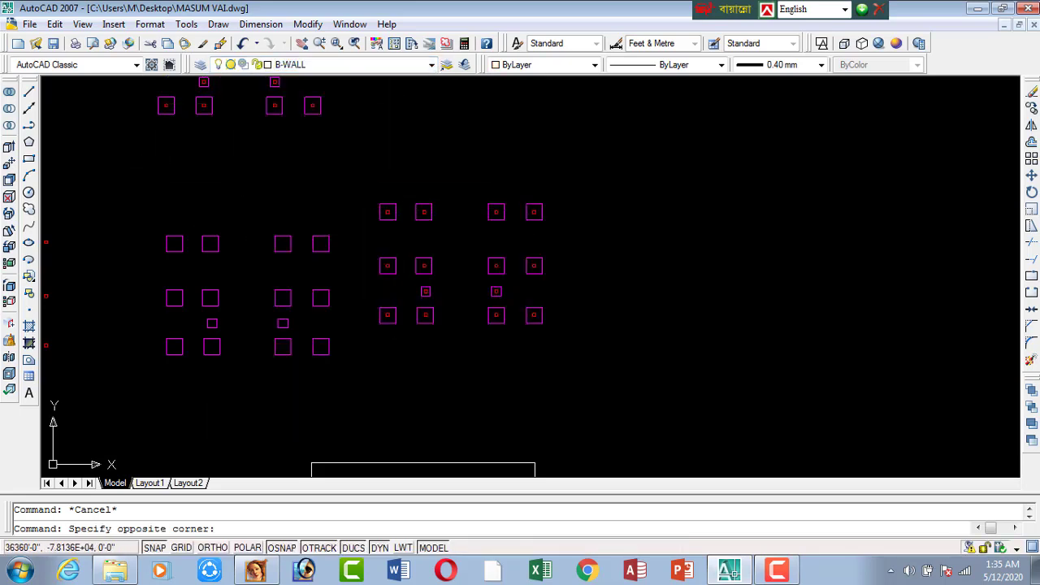
pyautogui.click(619, 410)
pyautogui.press('Delete')
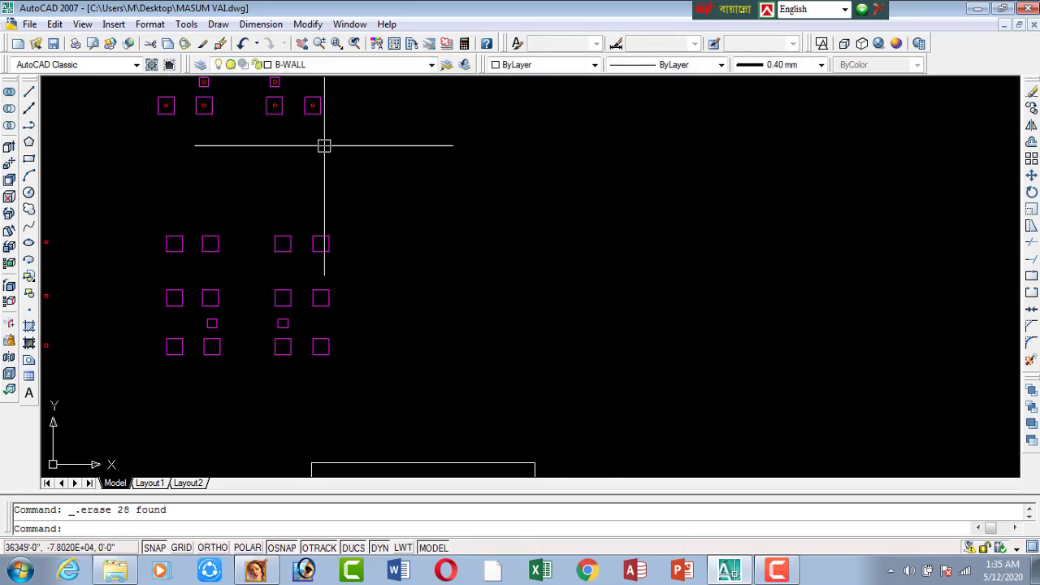
pyautogui.click(288, 64)
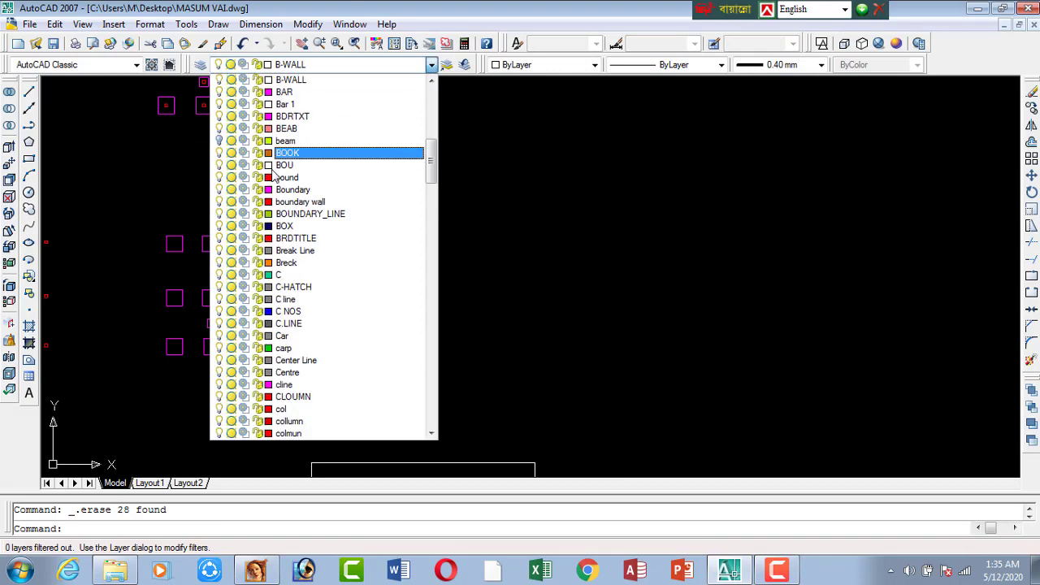
pyautogui.click(218, 140)
pyautogui.scroll(-3, 479, 269)
# Pan down past the footing plans and zoom in on the labelled FLOOR PLAN.
pyautogui.moveTo(416, 305); pyautogui.dragTo(480, 290, button='middle')
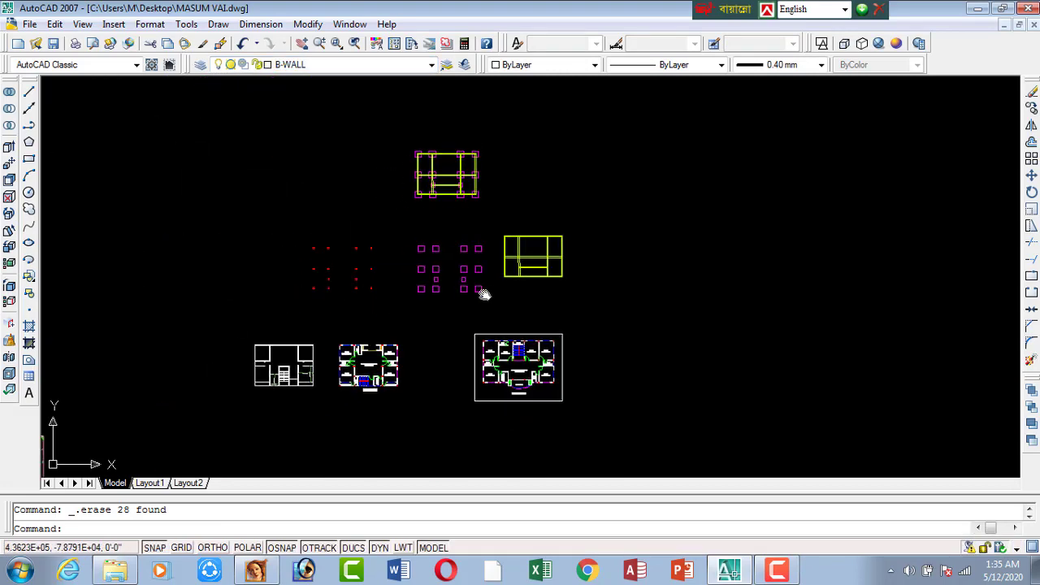
pyautogui.scroll(2, 408, 290)
pyautogui.moveTo(441, 190); pyautogui.dragTo(421, 271, button='middle')
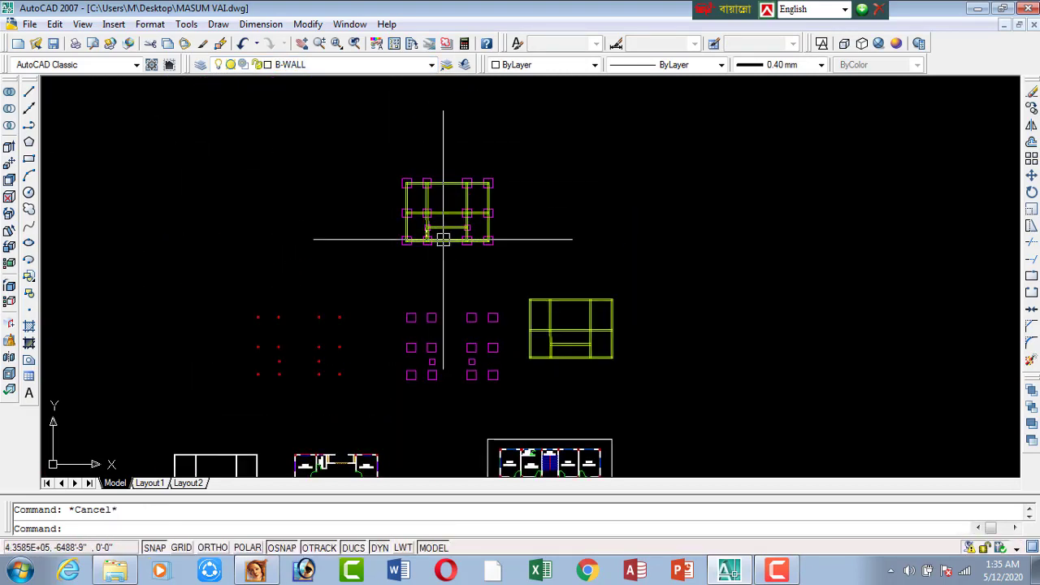
pyautogui.moveTo(441, 232); pyautogui.dragTo(428, 234, button='middle')
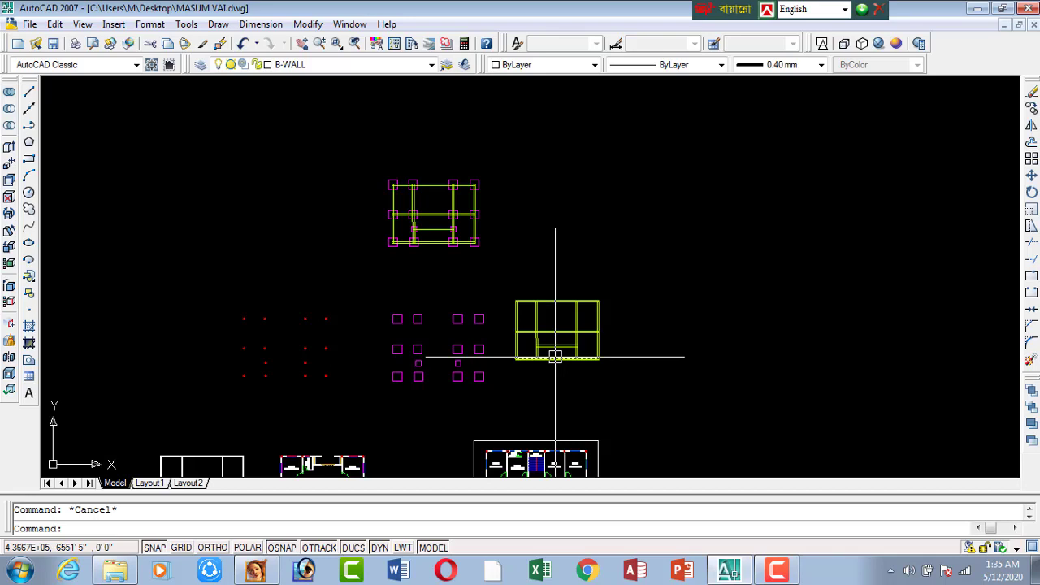
pyautogui.moveTo(430, 423); pyautogui.dragTo(423, 268, button='middle')
# Erase the C.BED walls and text and the right bath's label and walls.
pyautogui.scroll(3, 325, 341)
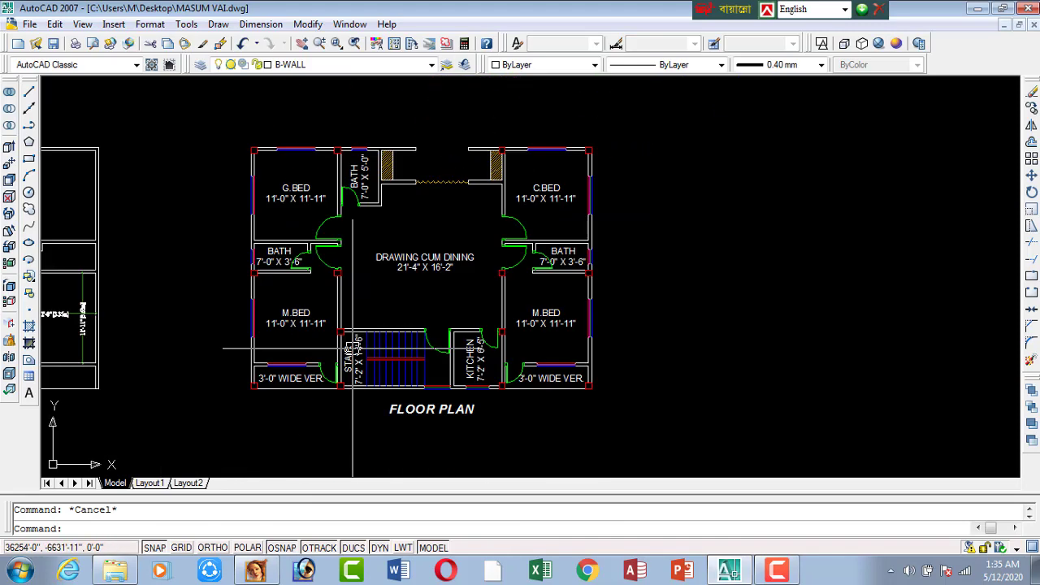
pyautogui.moveTo(325, 341); pyautogui.dragTo(360, 331, button='middle')
pyautogui.scroll(2, 363, 331)
pyautogui.click(830, 230)
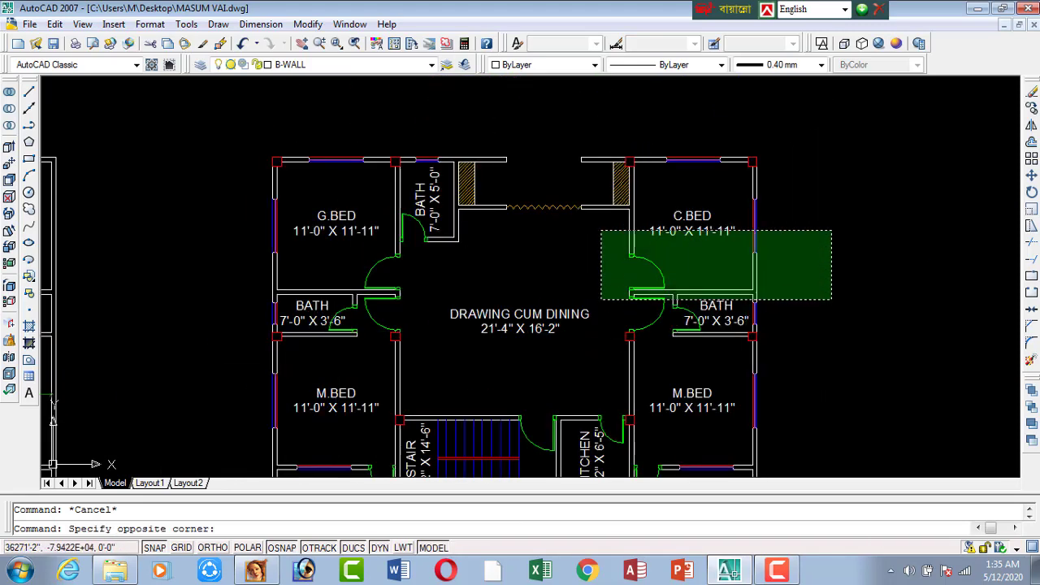
pyautogui.click(599, 310)
pyautogui.press('Delete')
pyautogui.click(747, 317)
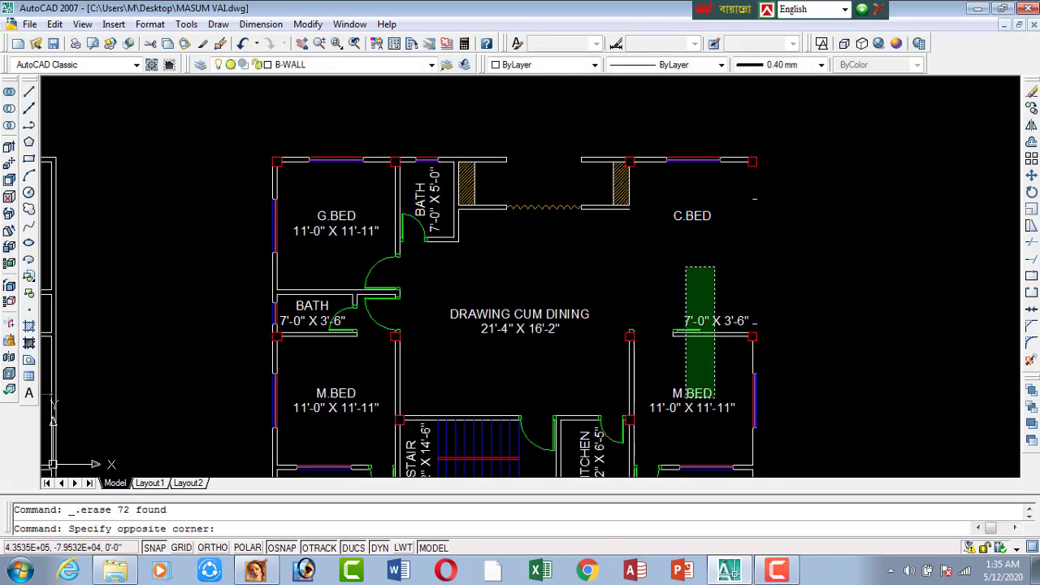
pyautogui.click(680, 398)
pyautogui.press('Delete')
# Erase the M.BED label and G.BED parts, keeping the DRAWING CUM DINING label and door.
pyautogui.click(331, 401)
pyautogui.press('Delete')
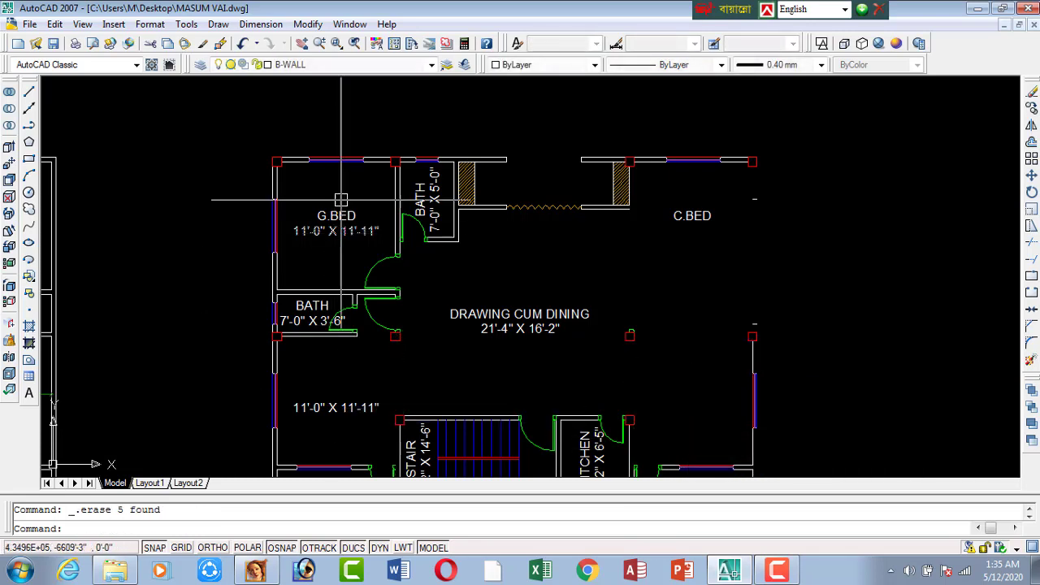
pyautogui.click(355, 124)
pyautogui.click(291, 334)
pyautogui.press('Delete')
pyautogui.click(532, 286)
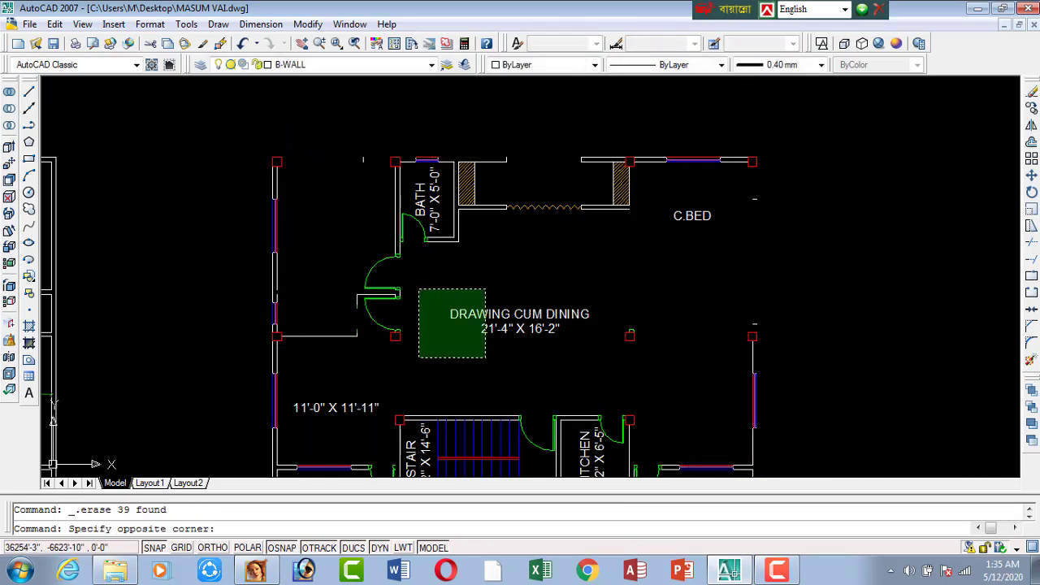
pyautogui.click(395, 380)
pyautogui.press('Delete')
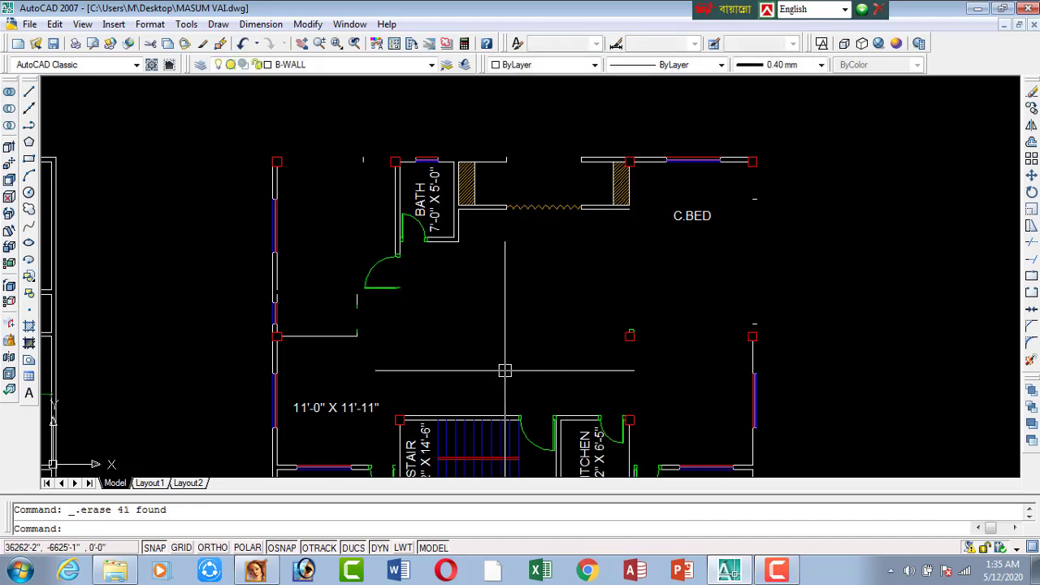
pyautogui.hotkey('ctrl', 'z')
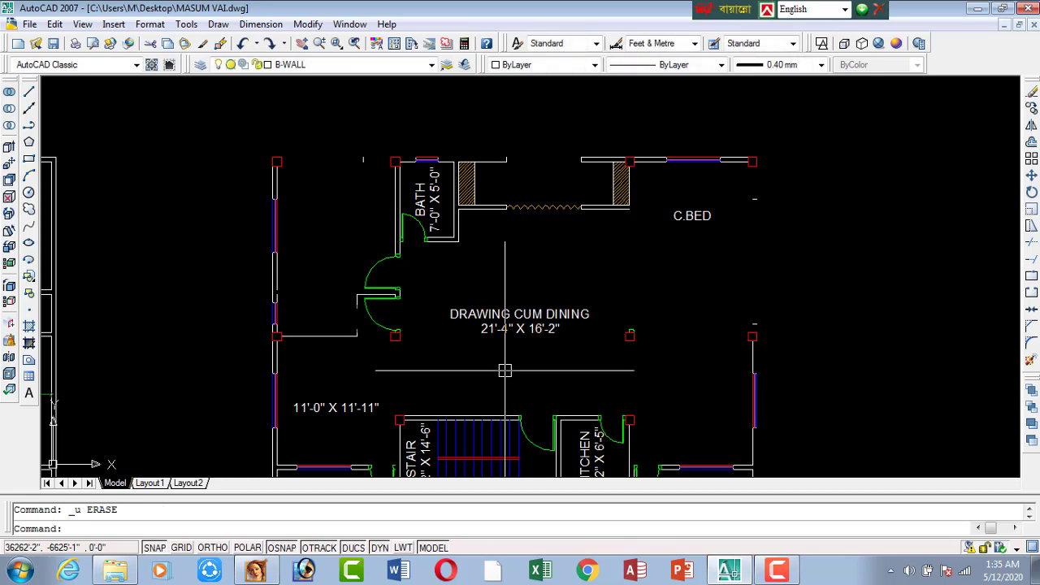